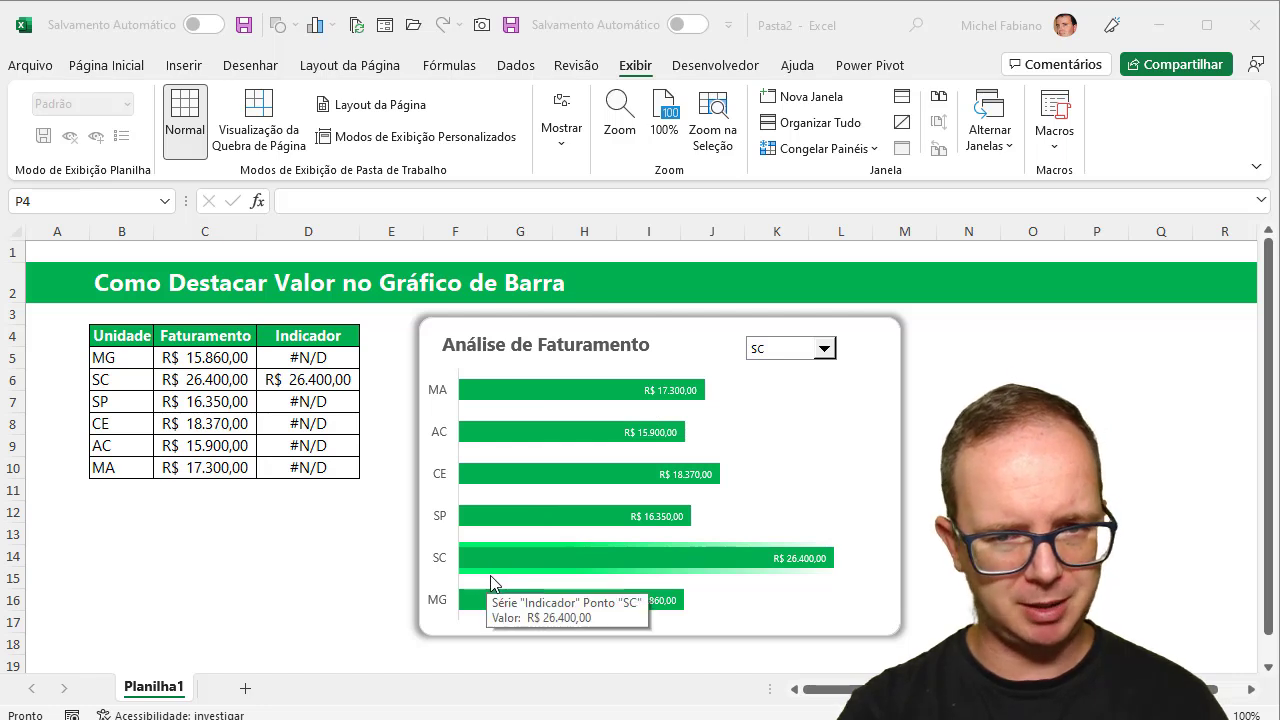
# Switch the chart's unit selector to SP, then to CE, so the CE bar (R$ 18.370,00) is highlighted
pyautogui.moveTo(579, 578)
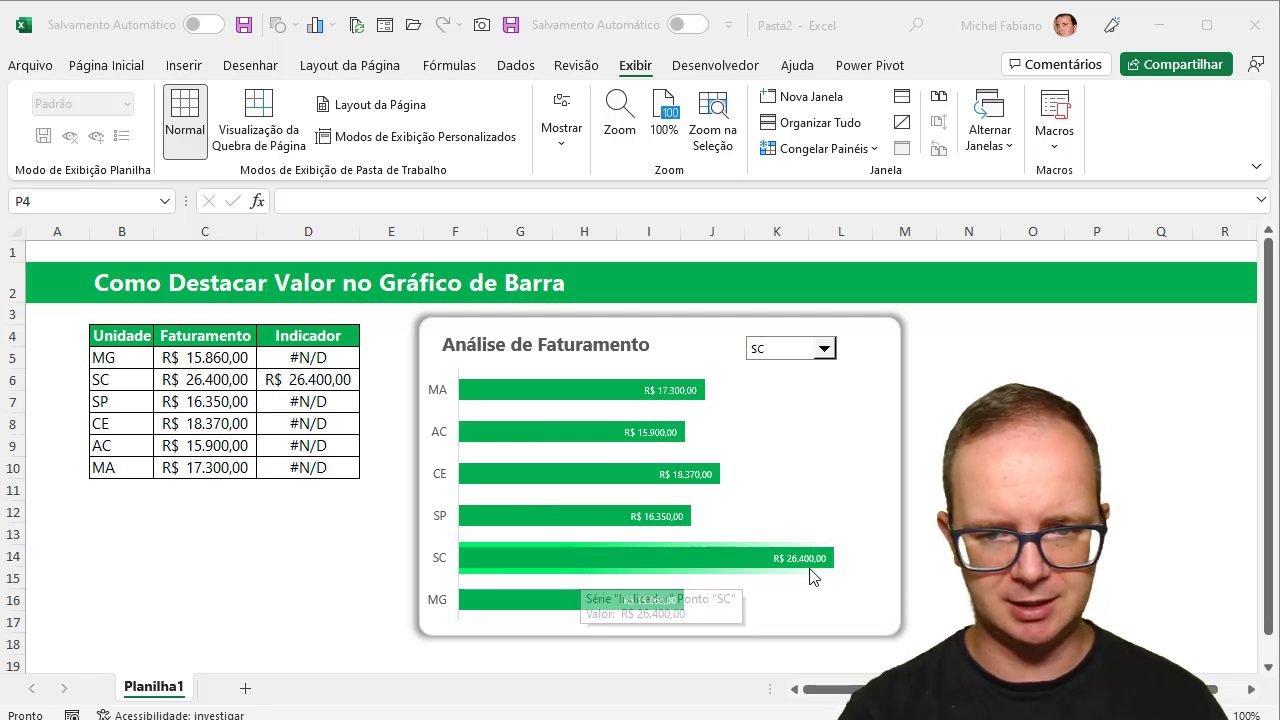
pyautogui.moveTo(824, 574)
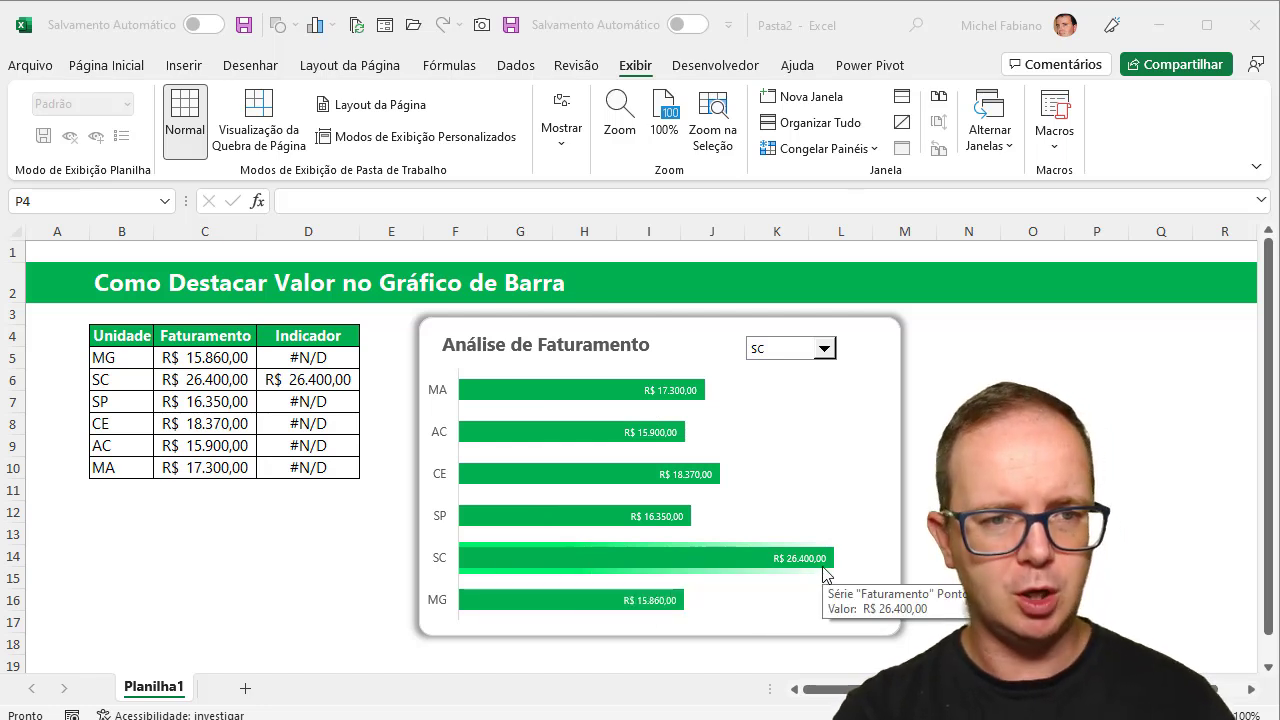
pyautogui.click(824, 356)
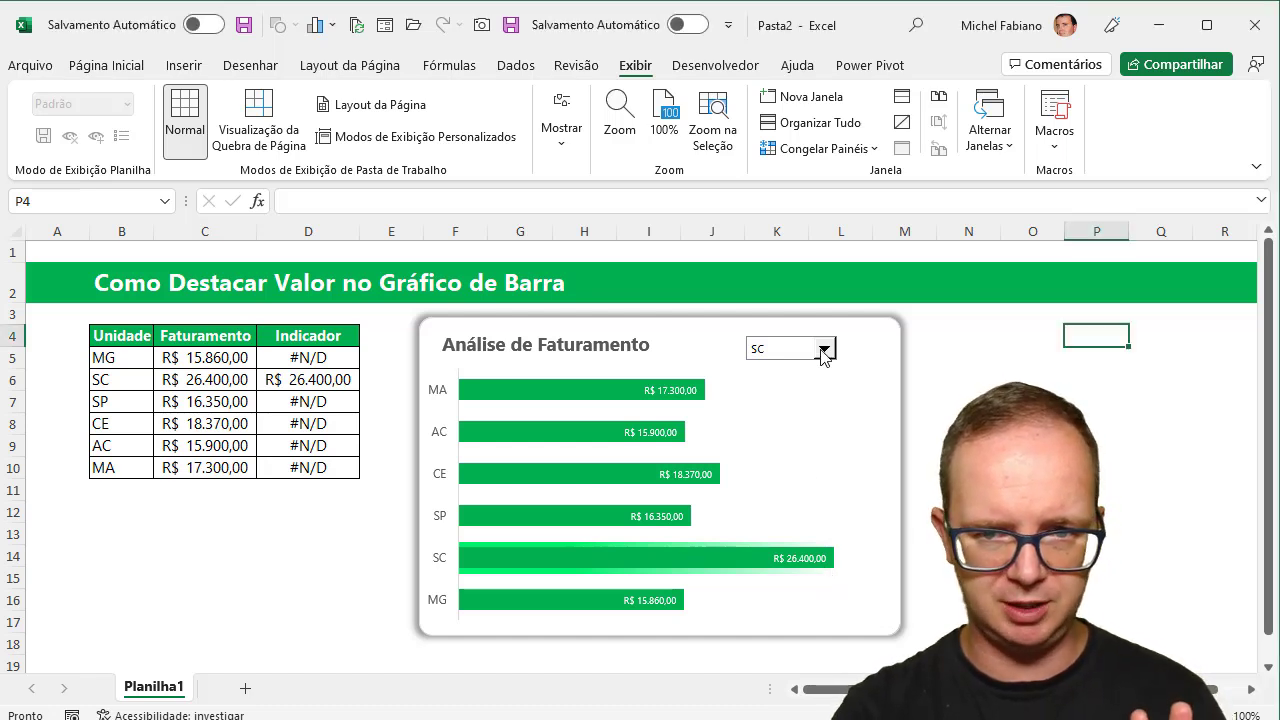
pyautogui.click(822, 350)
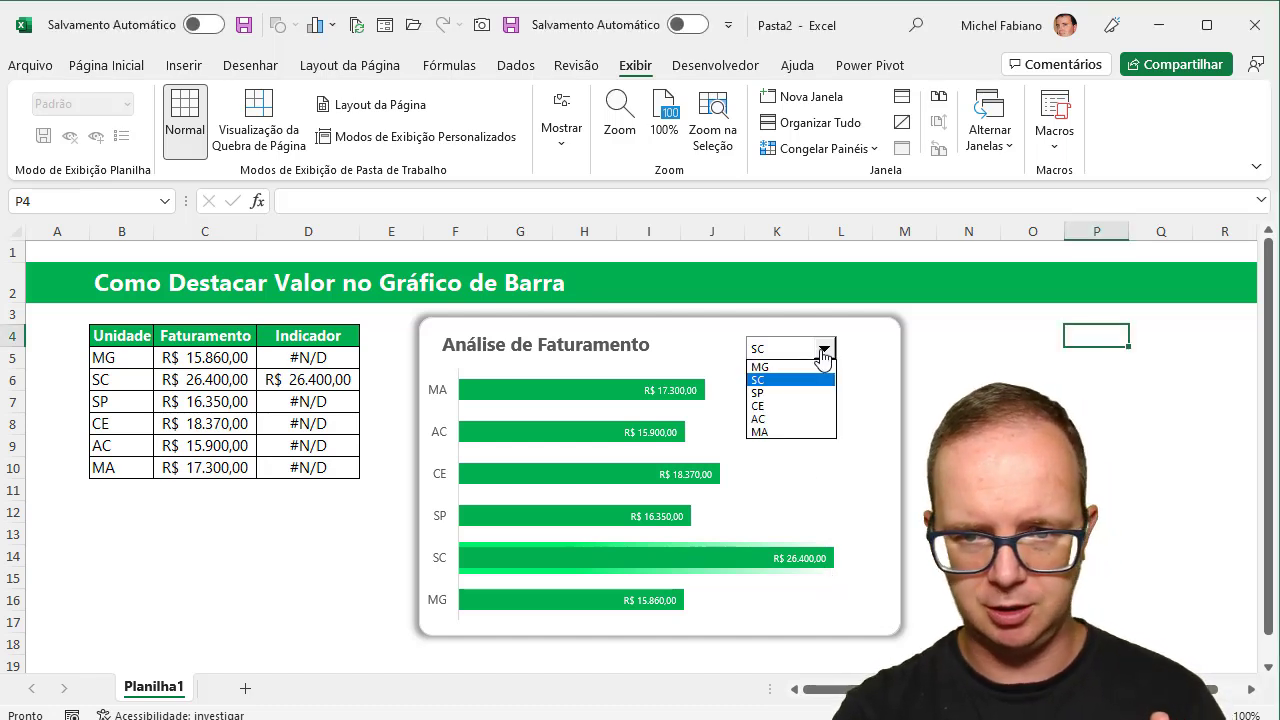
pyautogui.click(790, 392)
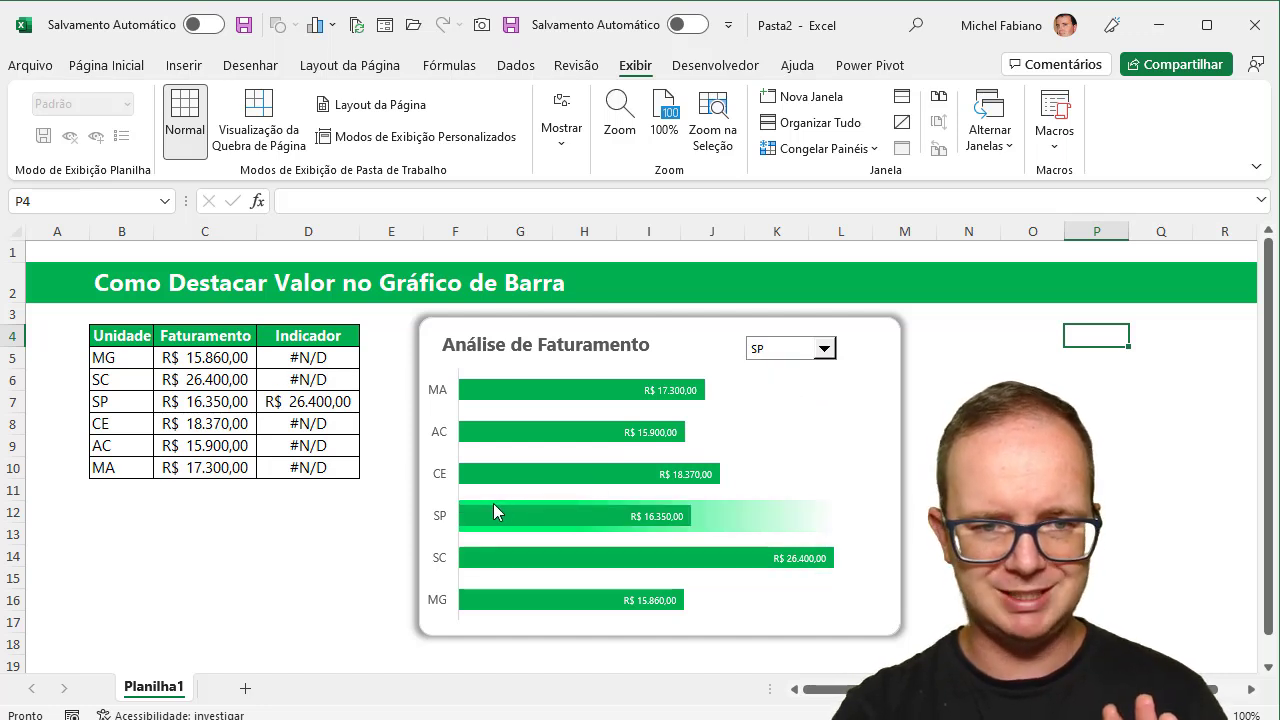
pyautogui.moveTo(750, 525)
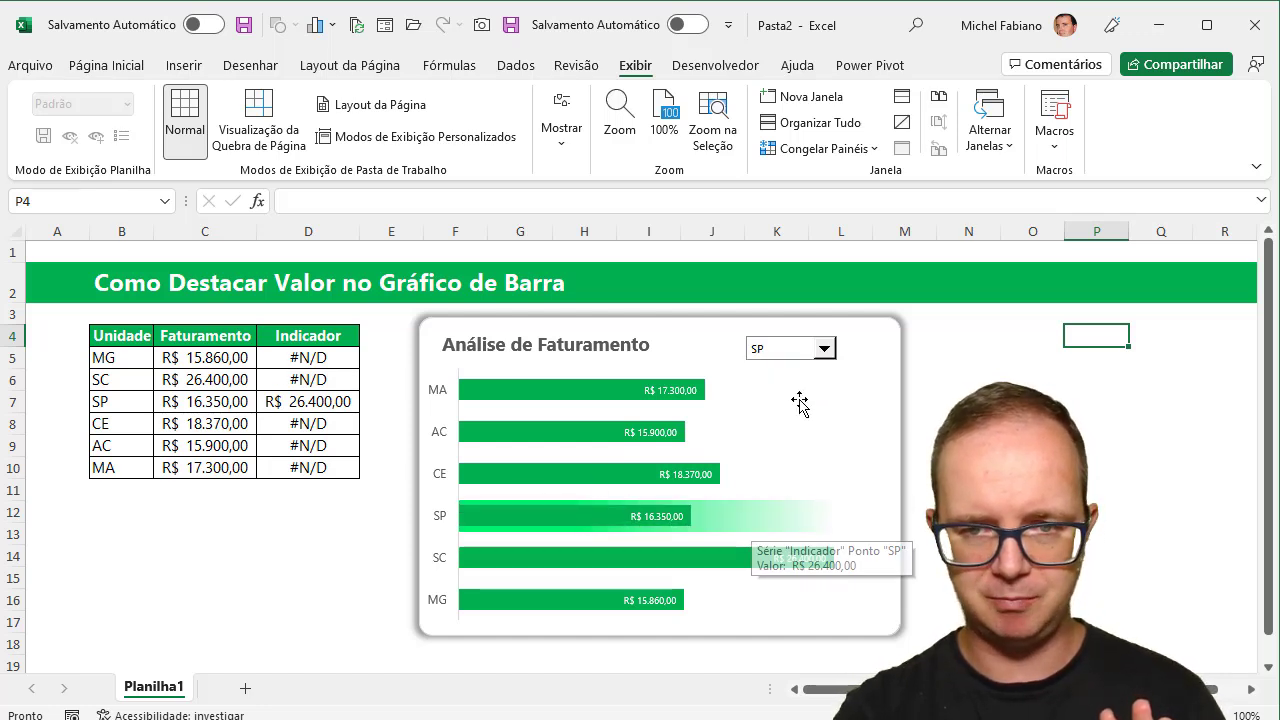
pyautogui.click(822, 349)
pyautogui.click(788, 407)
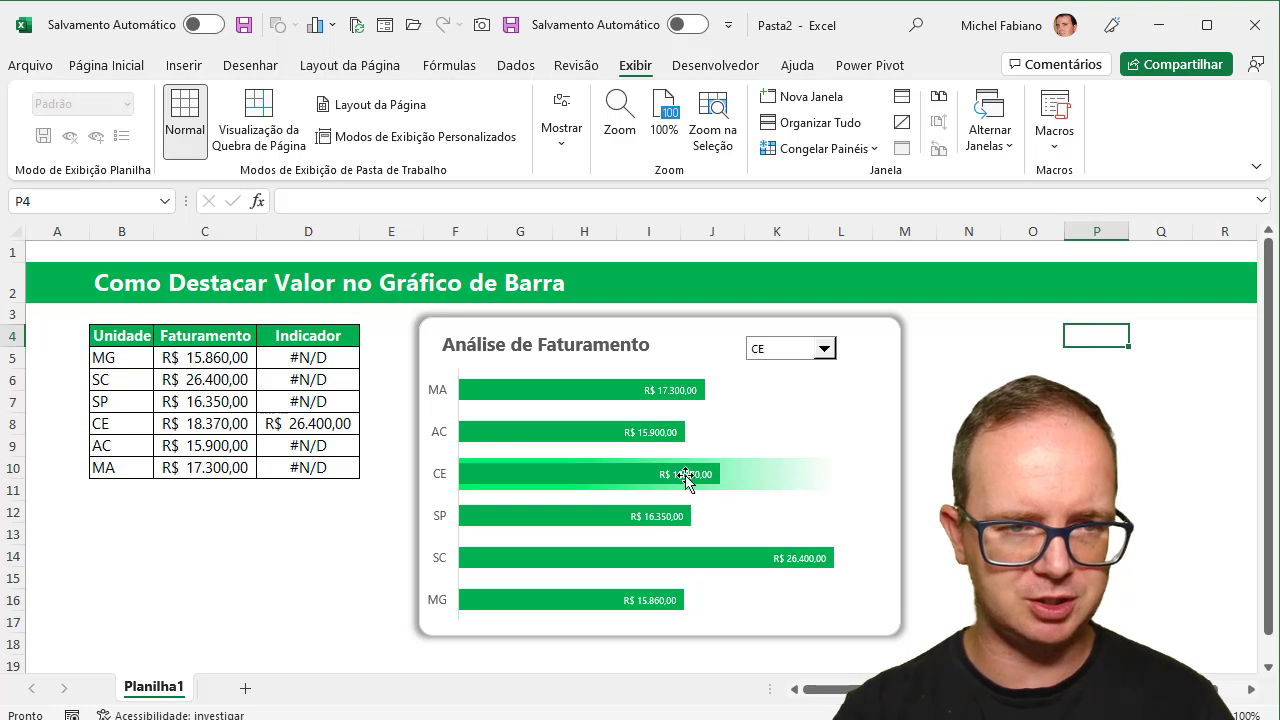
# Copy the Unidade/Faturamento table B4:C10 to cell B2 of a new sheet
pyautogui.moveTo(110, 338); pyautogui.dragTo(206, 463)
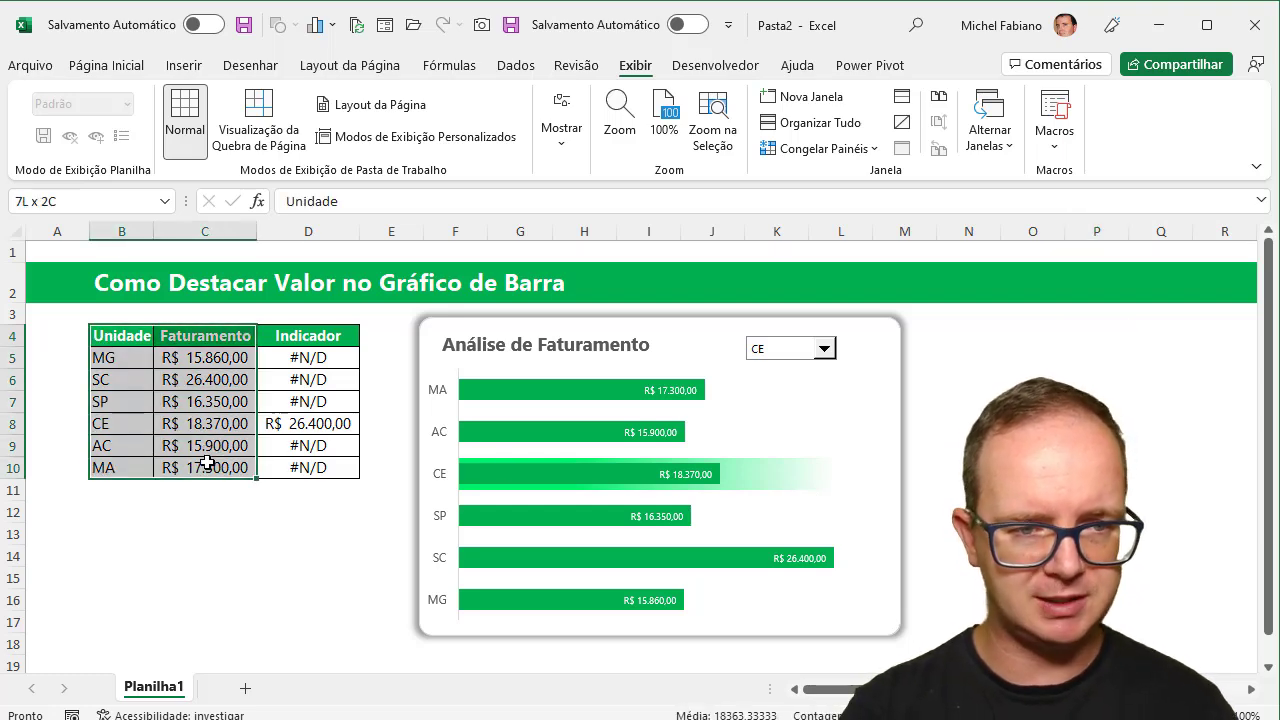
pyautogui.hotkey('ctrl', 'c')
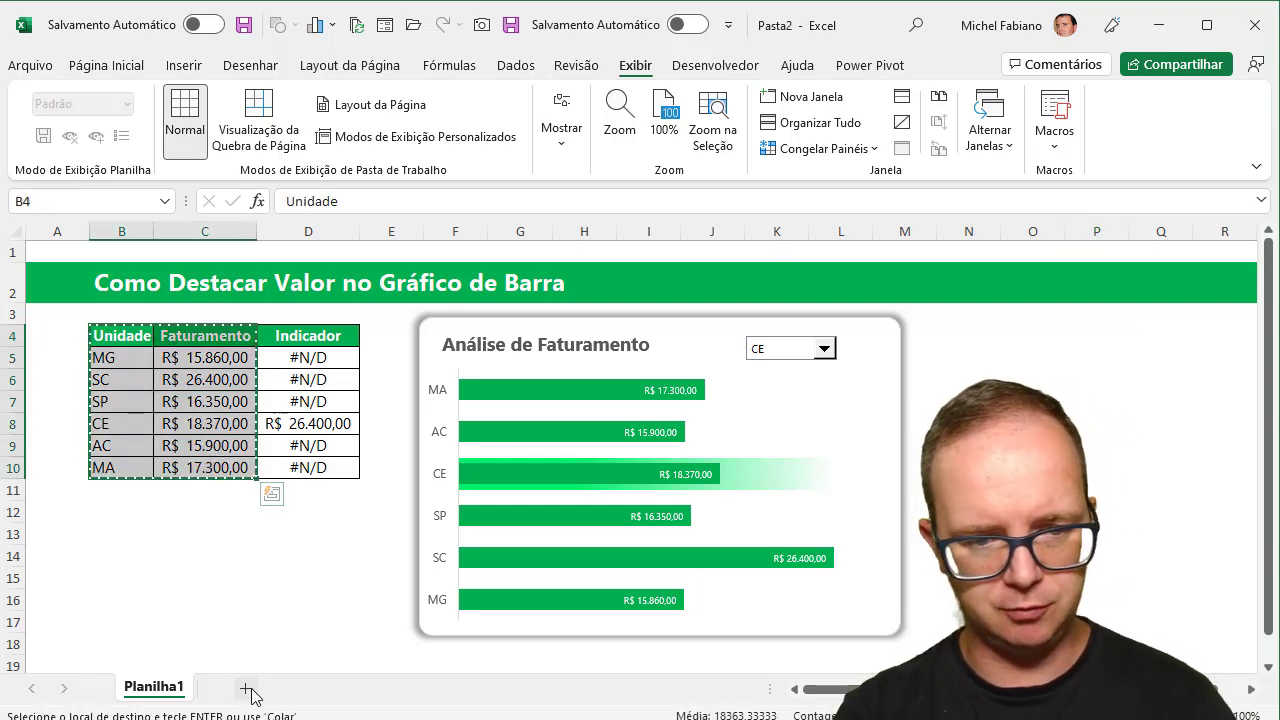
pyautogui.click(246, 689)
pyautogui.click(122, 272)
pyautogui.hotkey('ctrl', 'v')
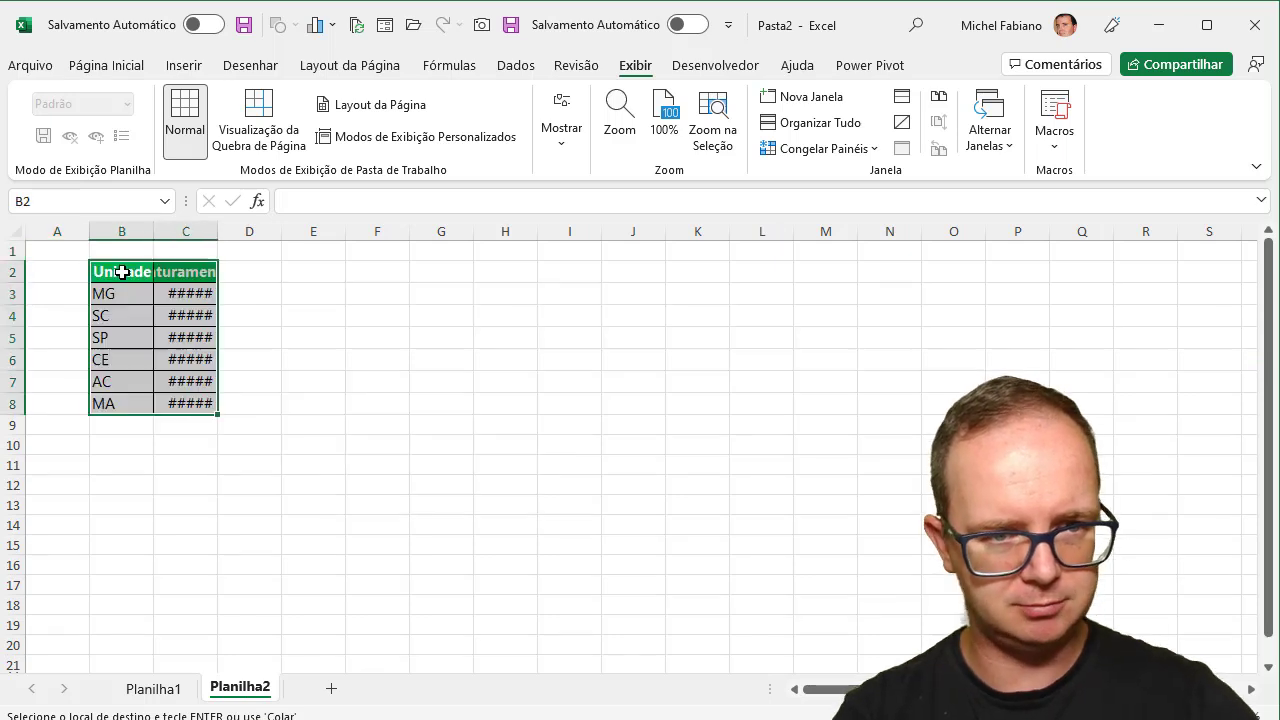
# Auto-fit column C and enter the header 'Indicador' in D2
pyautogui.keyDown('ctrl'); pyautogui.scroll(2, 551, 346); pyautogui.keyUp('ctrl')
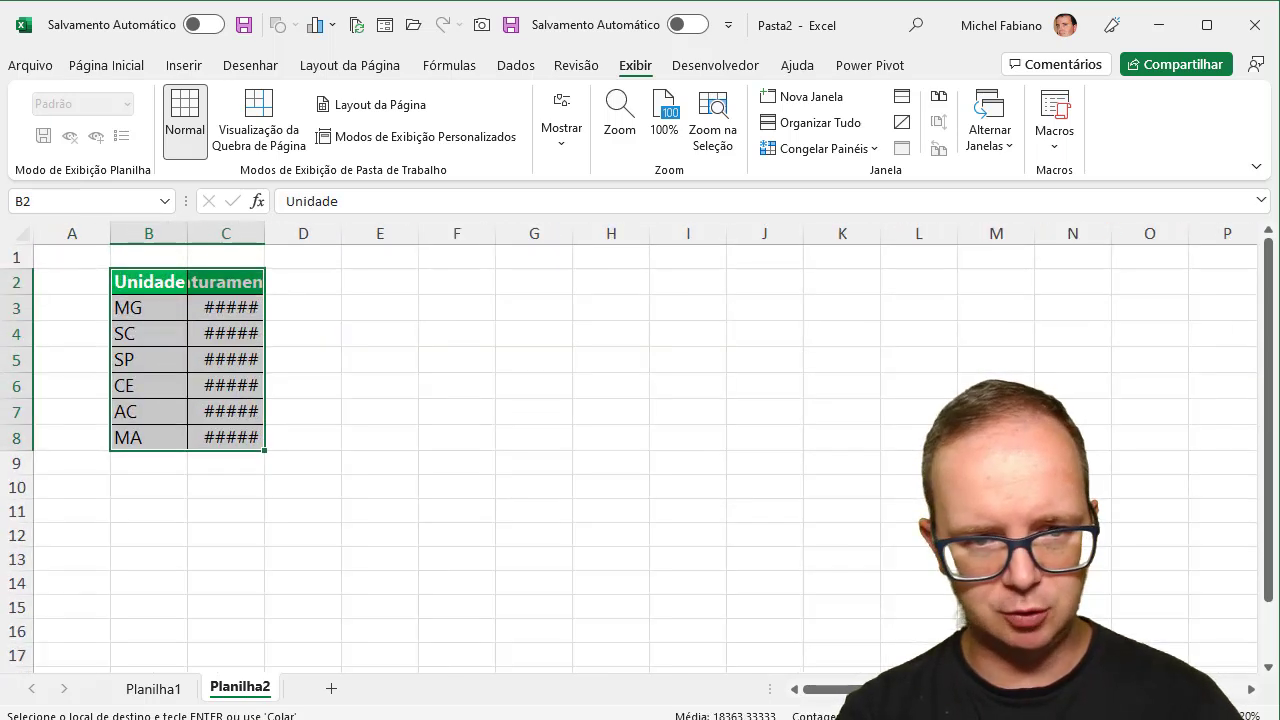
pyautogui.keyDown('ctrl'); pyautogui.scroll(1, 551, 346); pyautogui.keyUp('ctrl')
pyautogui.keyDown('ctrl'); pyautogui.scroll(1, 551, 346); pyautogui.keyUp('ctrl')
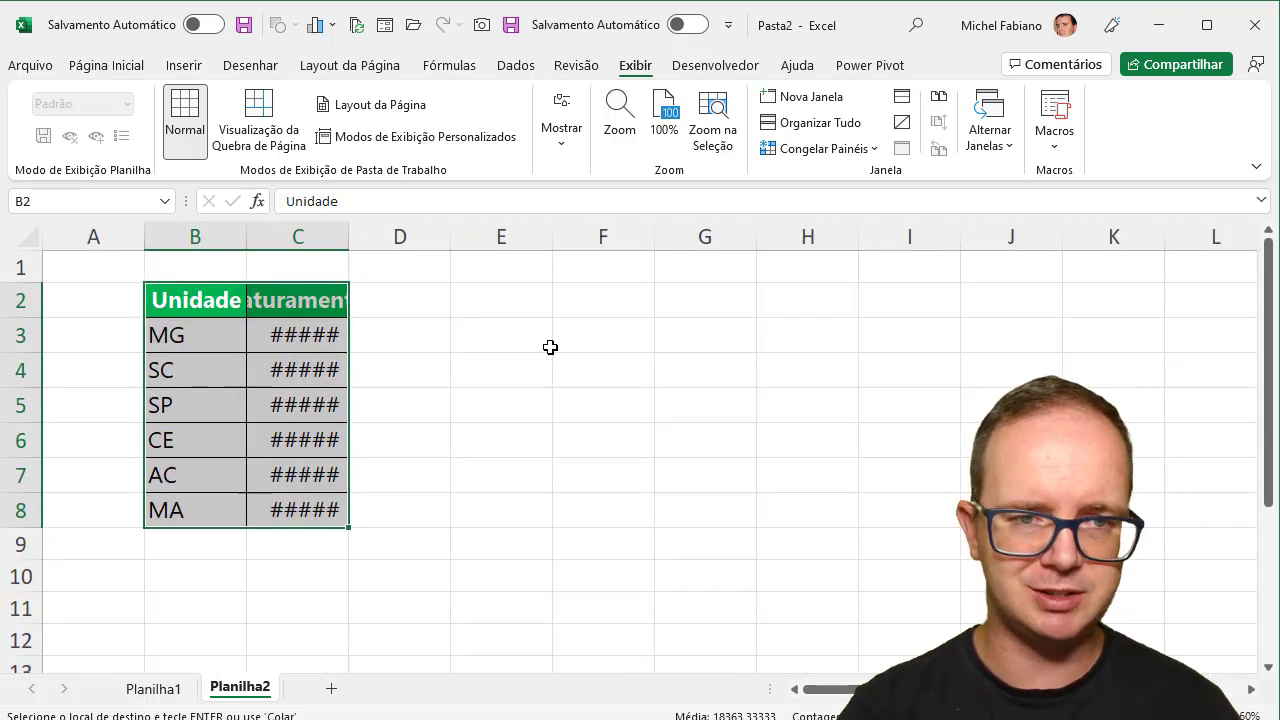
pyautogui.doubleClick(348, 236)
pyautogui.click(471, 307)
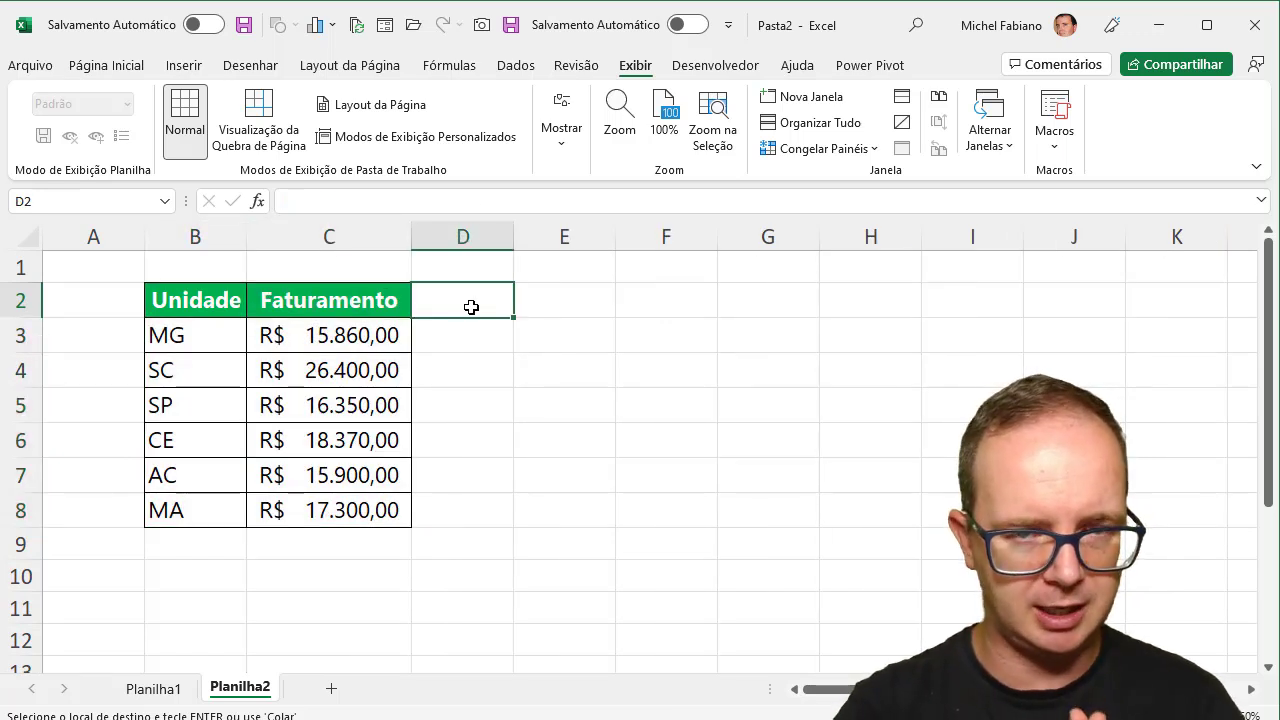
pyautogui.write('Indicador')
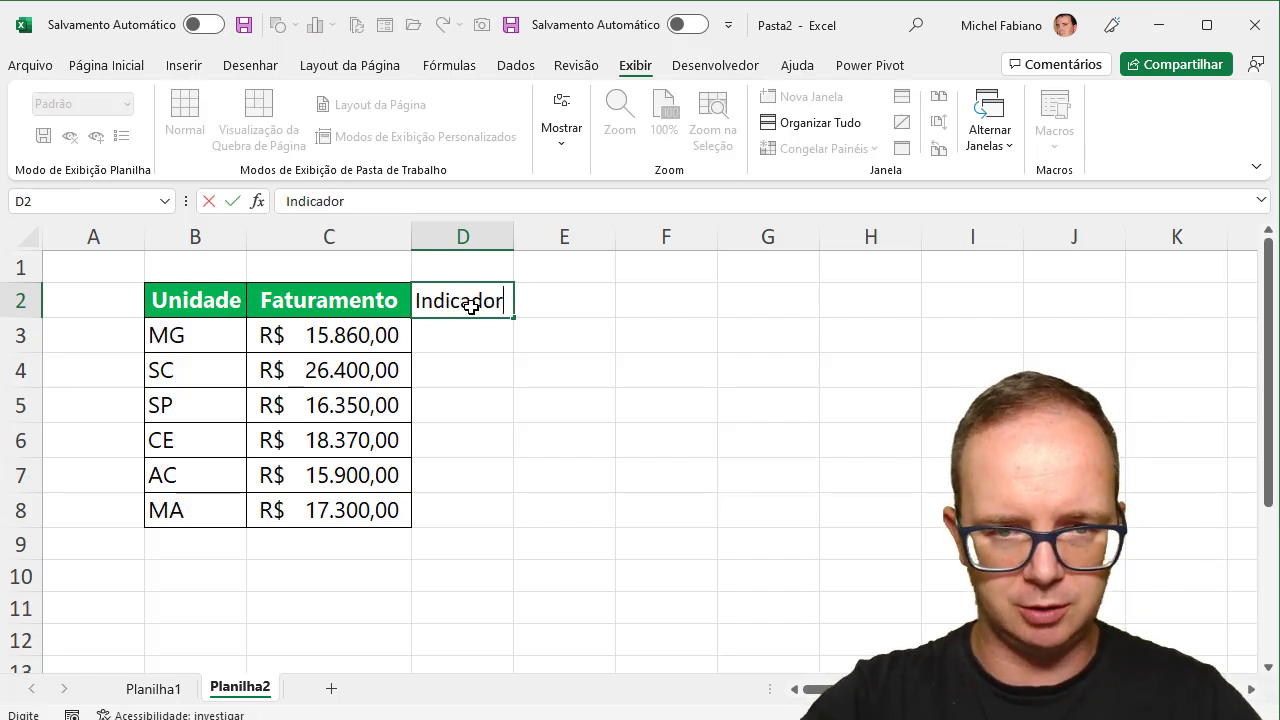
pyautogui.press('Return')
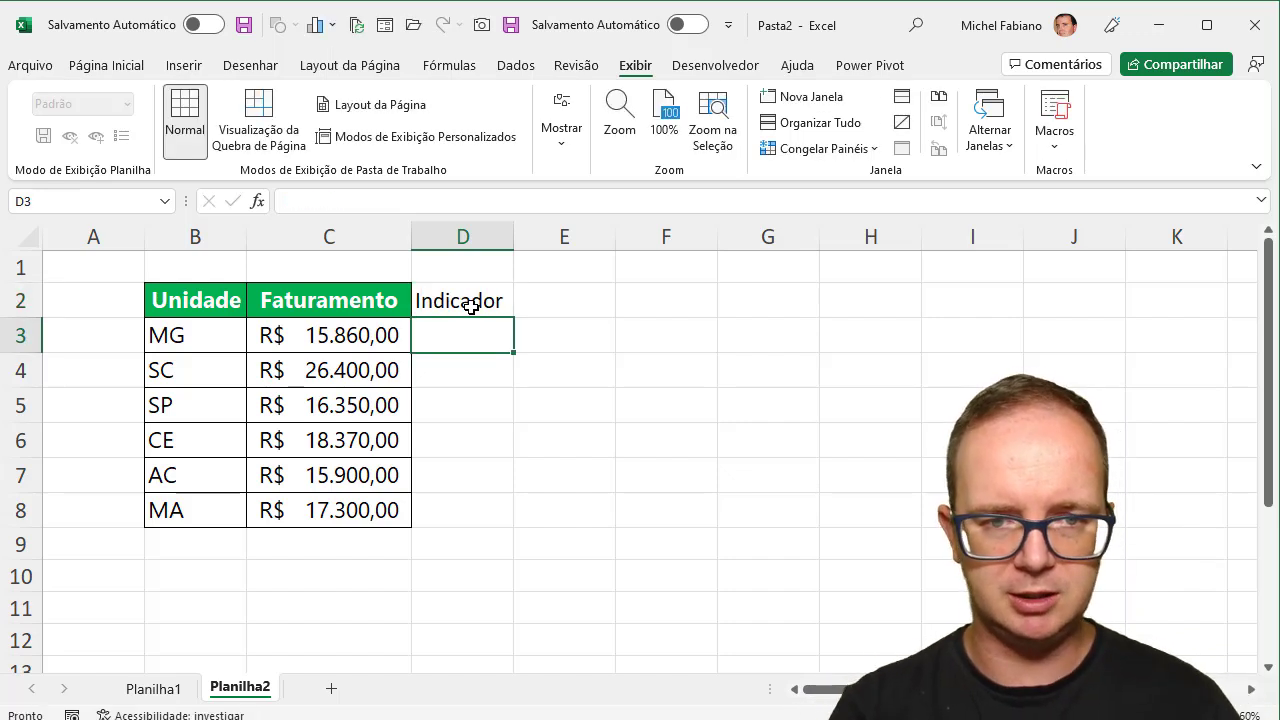
# Copy column C's formatting onto column D with Format Painter
pyautogui.click(330, 294)
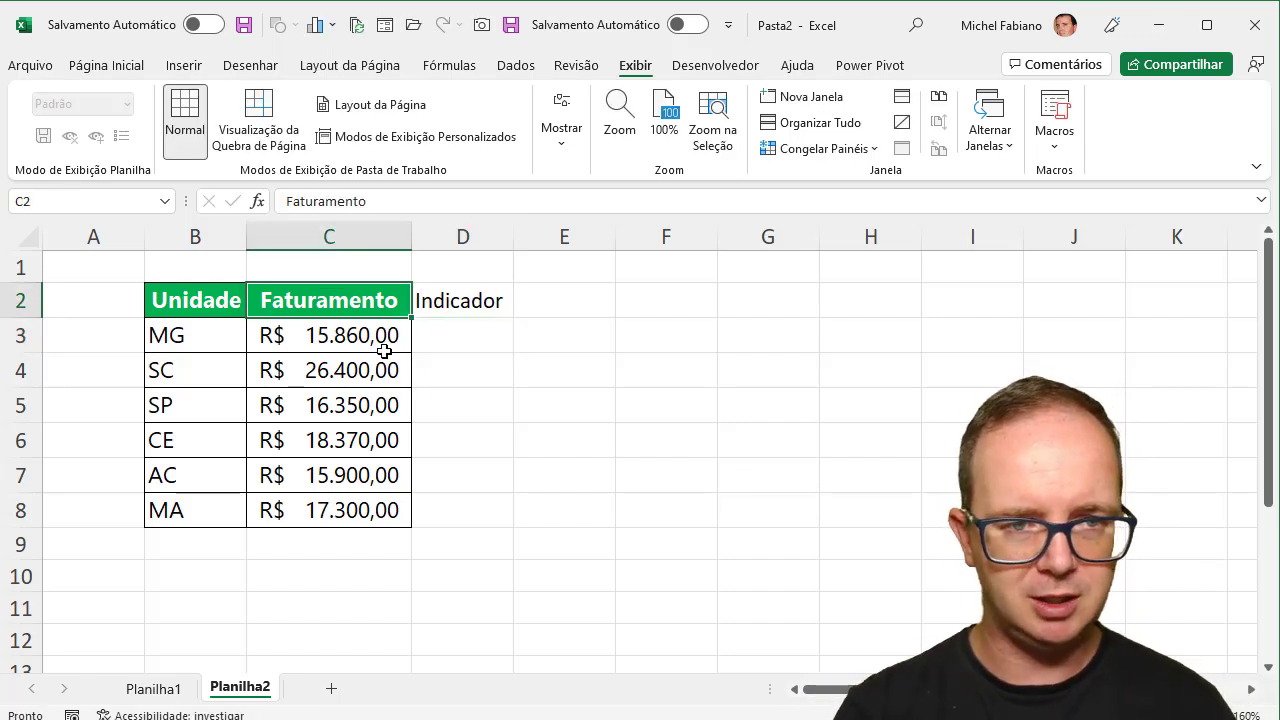
pyautogui.click(350, 230)
pyautogui.click(110, 65)
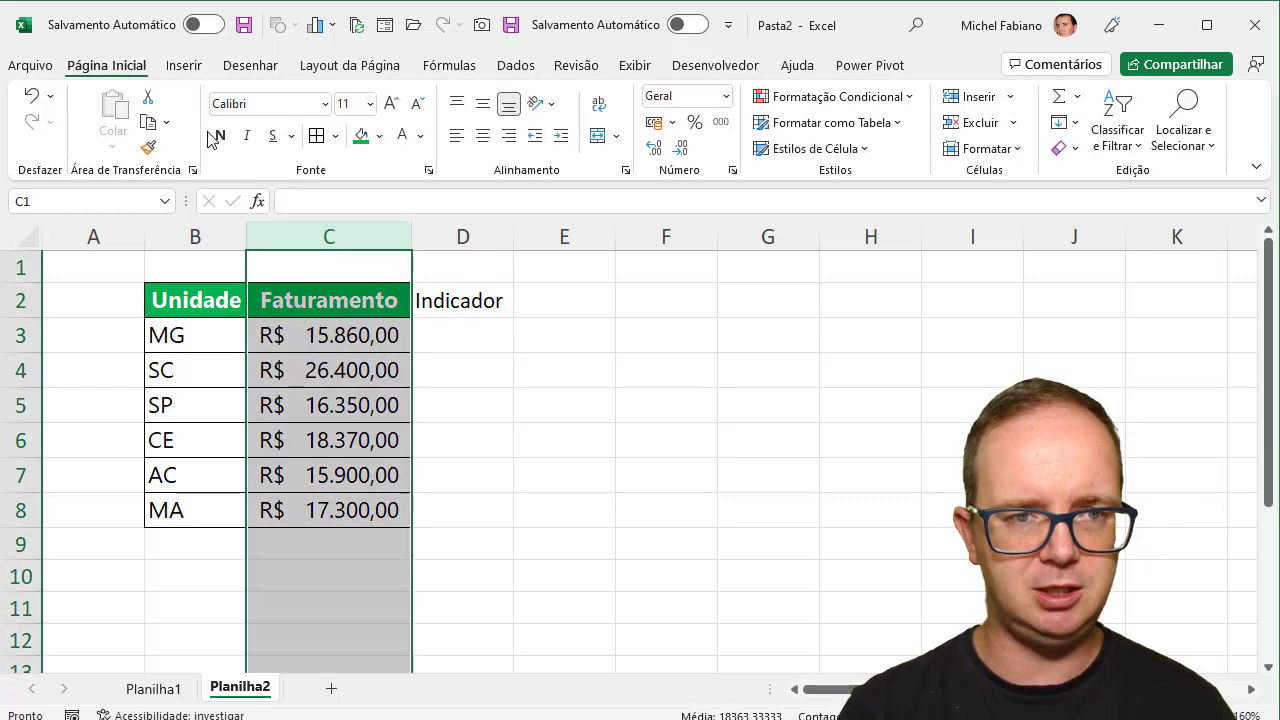
pyautogui.click(150, 148)
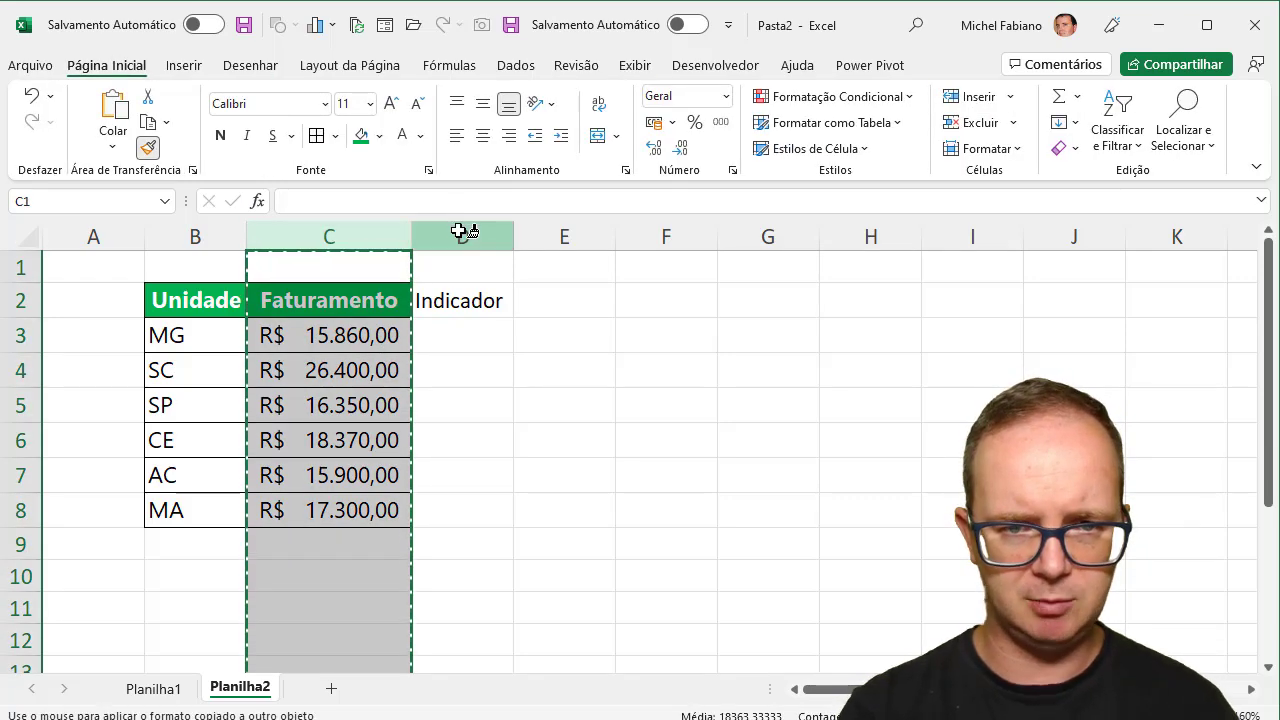
pyautogui.click(463, 236)
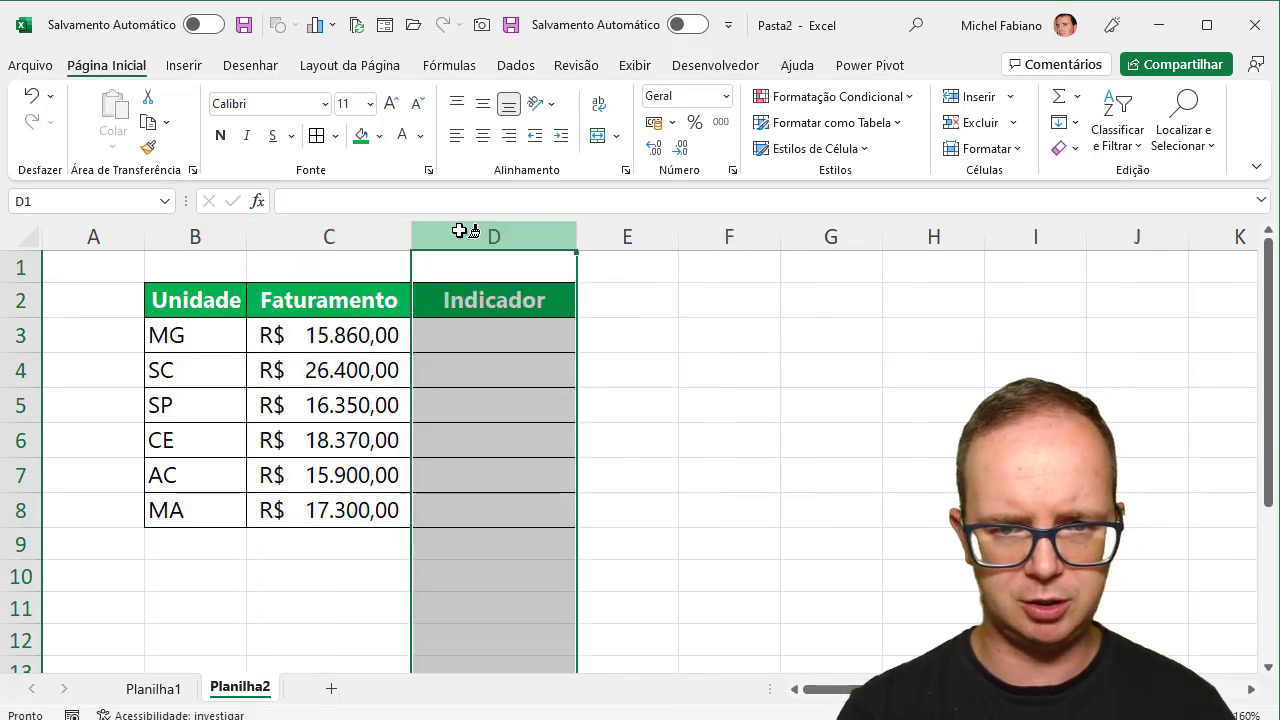
pyautogui.click(716, 66)
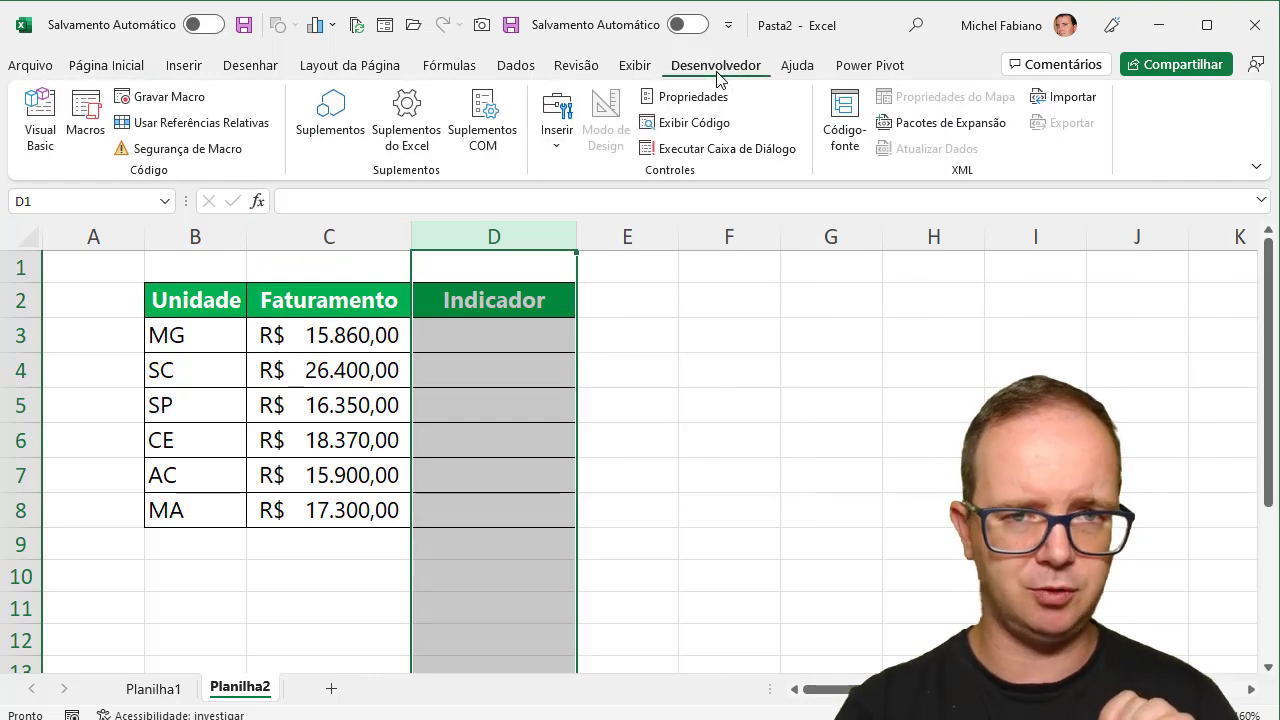
# Draw a drop-down list form control over H2:I2
pyautogui.click(574, 150)
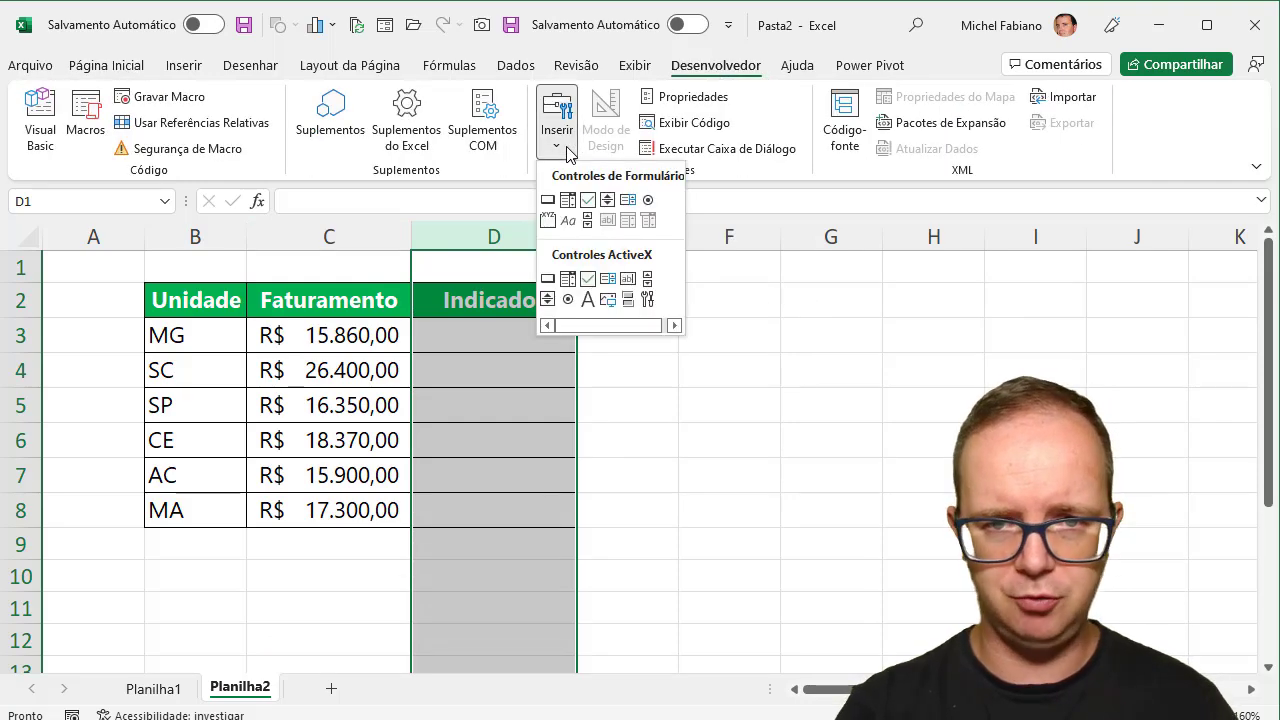
pyautogui.click(569, 200)
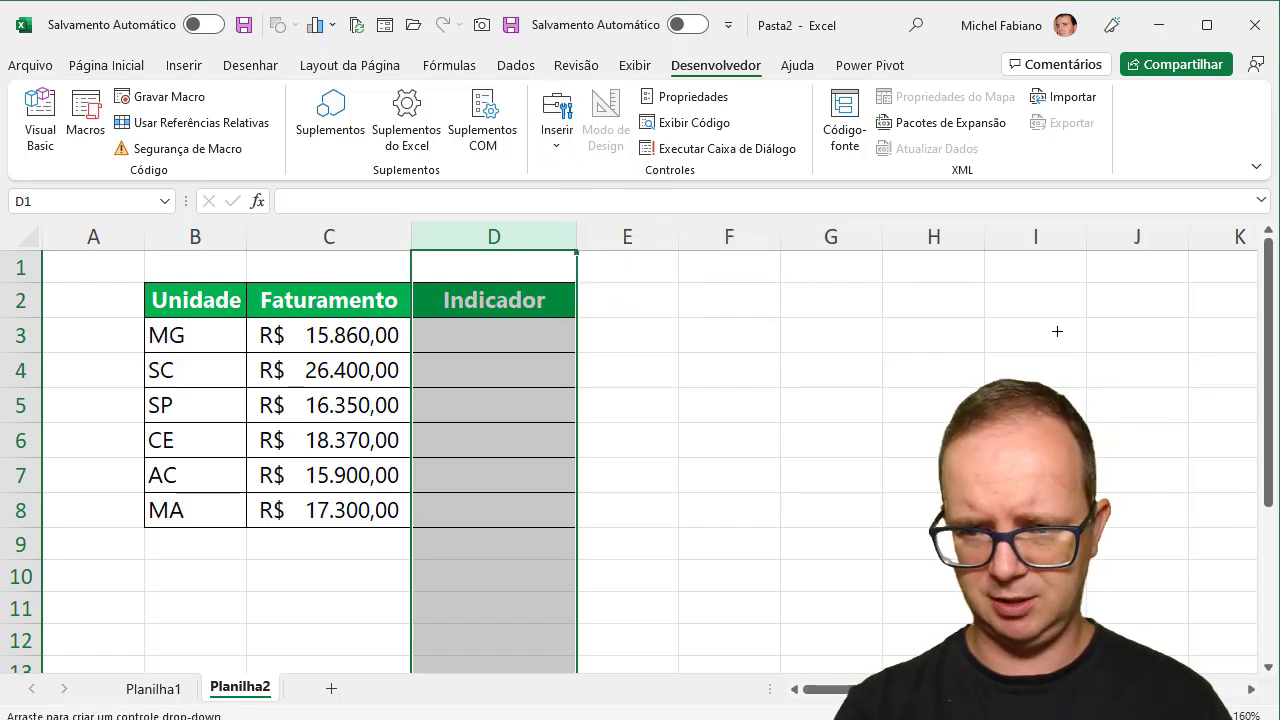
pyautogui.moveTo(923, 284); pyautogui.dragTo(1086, 317)
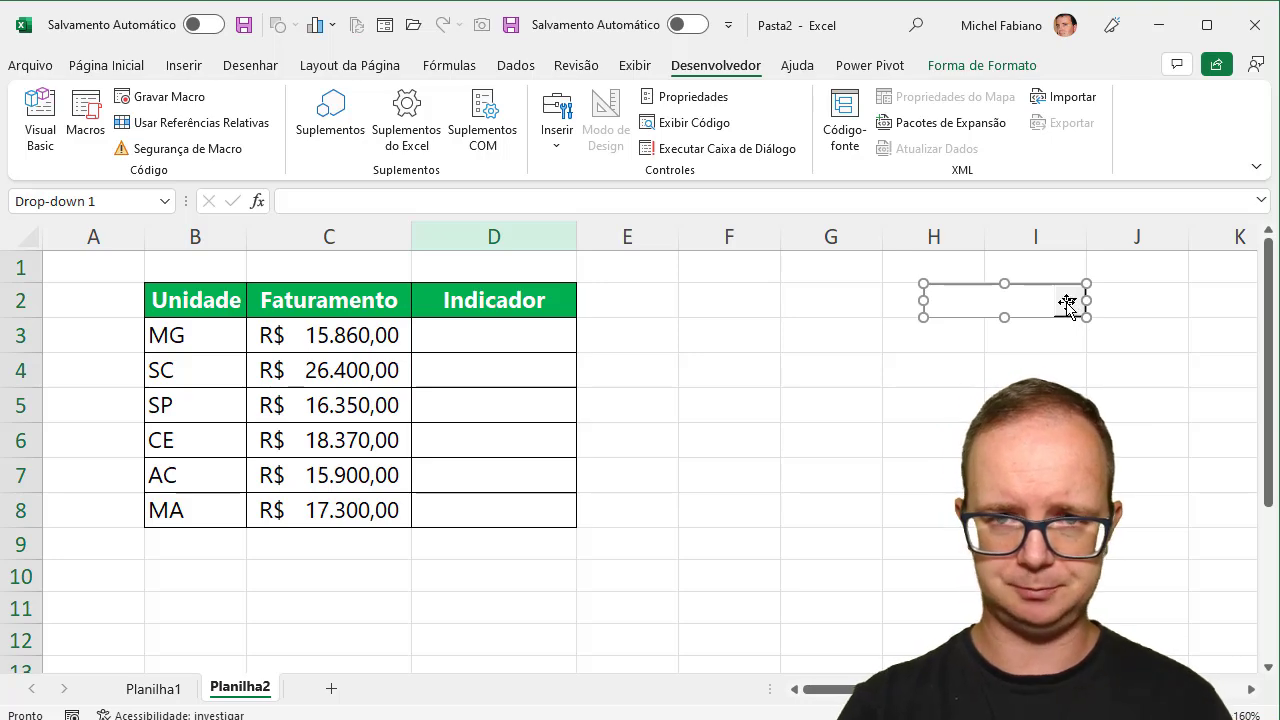
# Set the drop-down's input range to $B$3:$B$8 and its cell link to $I$3
pyautogui.click(716, 96)
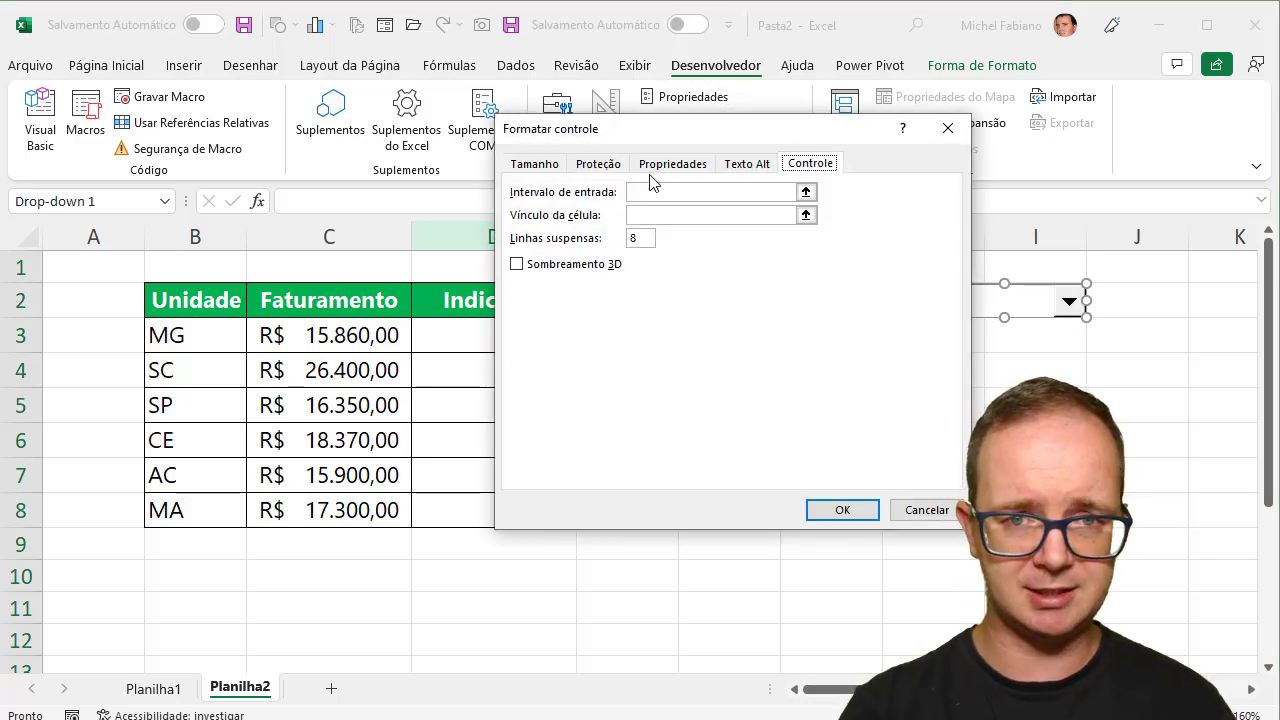
pyautogui.click(651, 191)
pyautogui.click(205, 343)
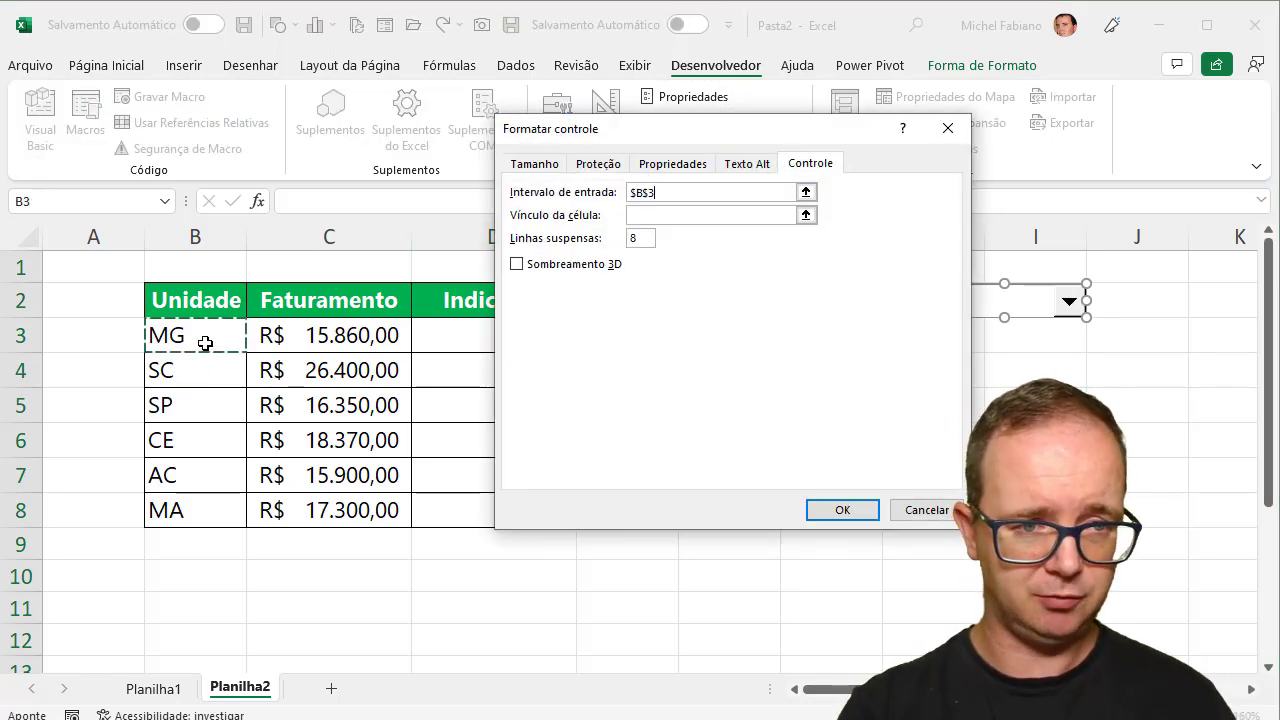
pyautogui.moveTo(205, 343); pyautogui.dragTo(188, 503)
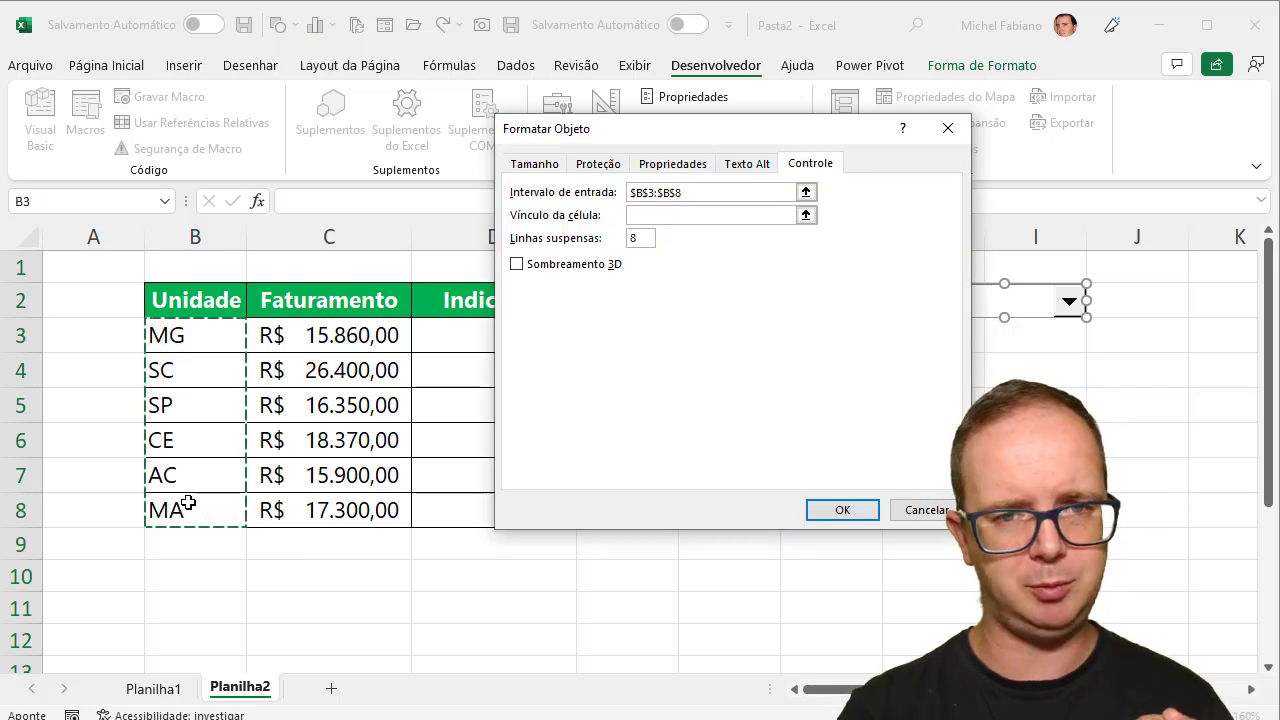
pyautogui.click(650, 214)
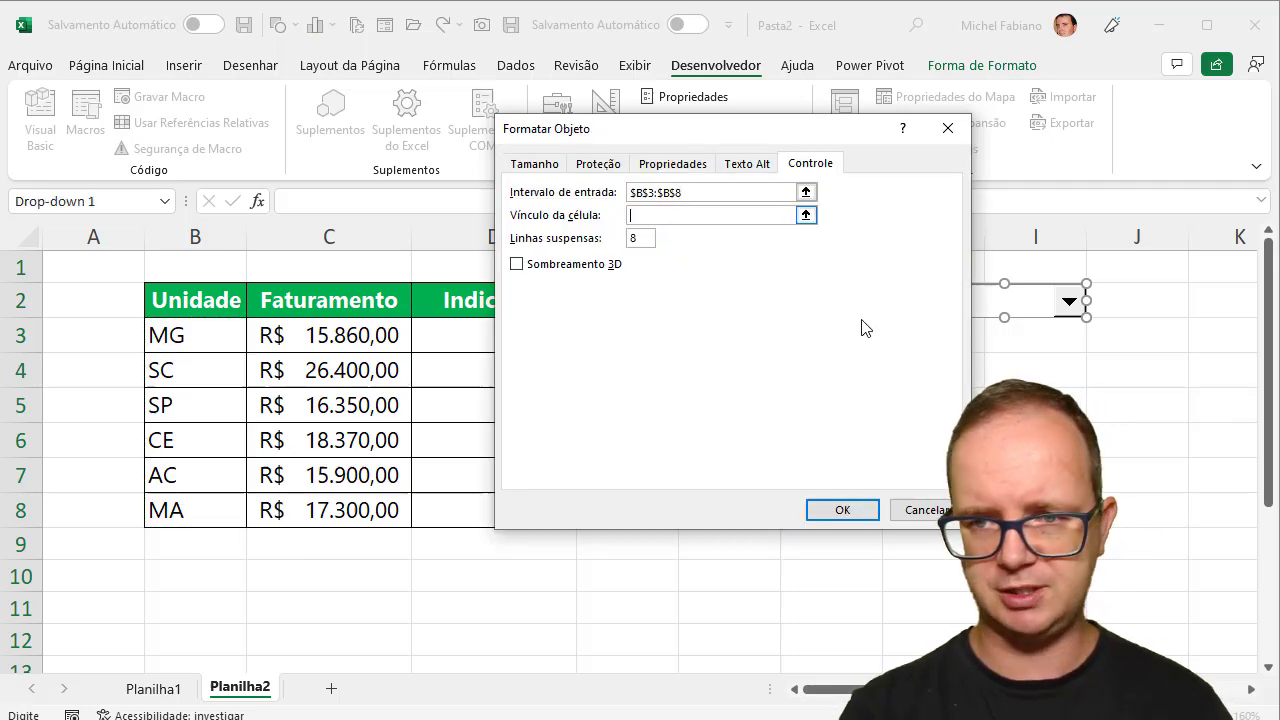
pyautogui.click(1013, 343)
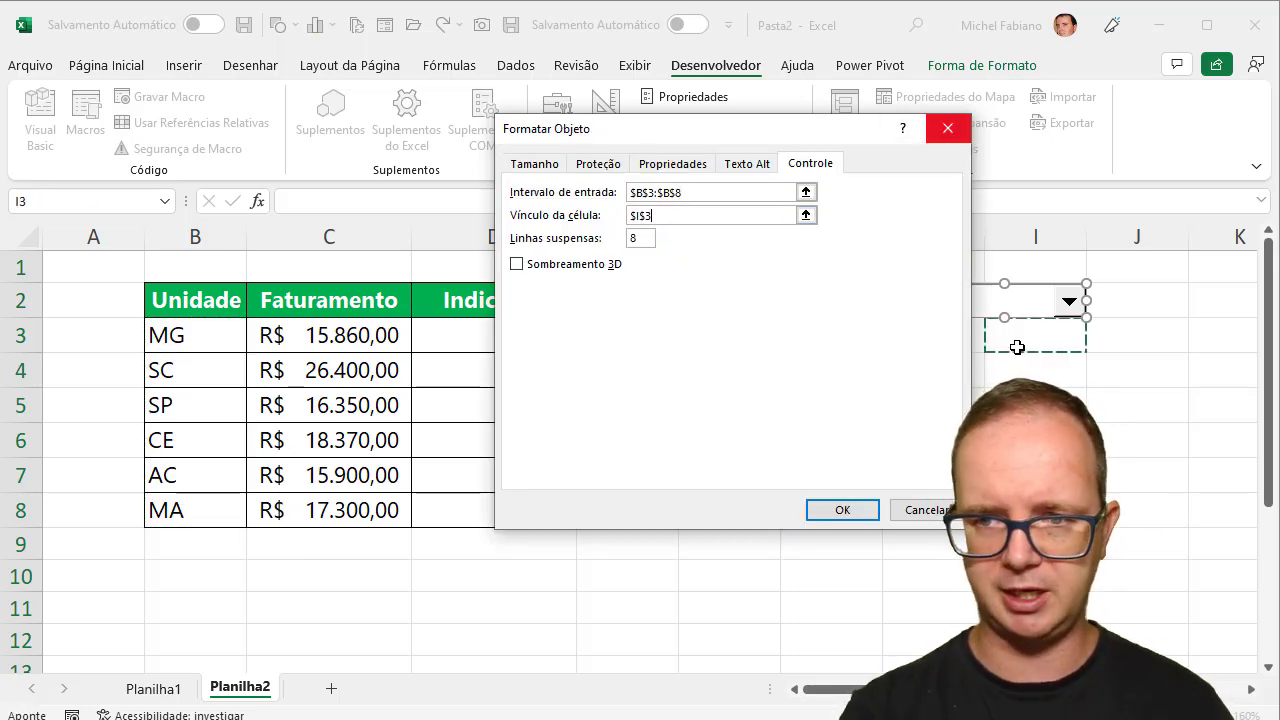
pyautogui.click(826, 513)
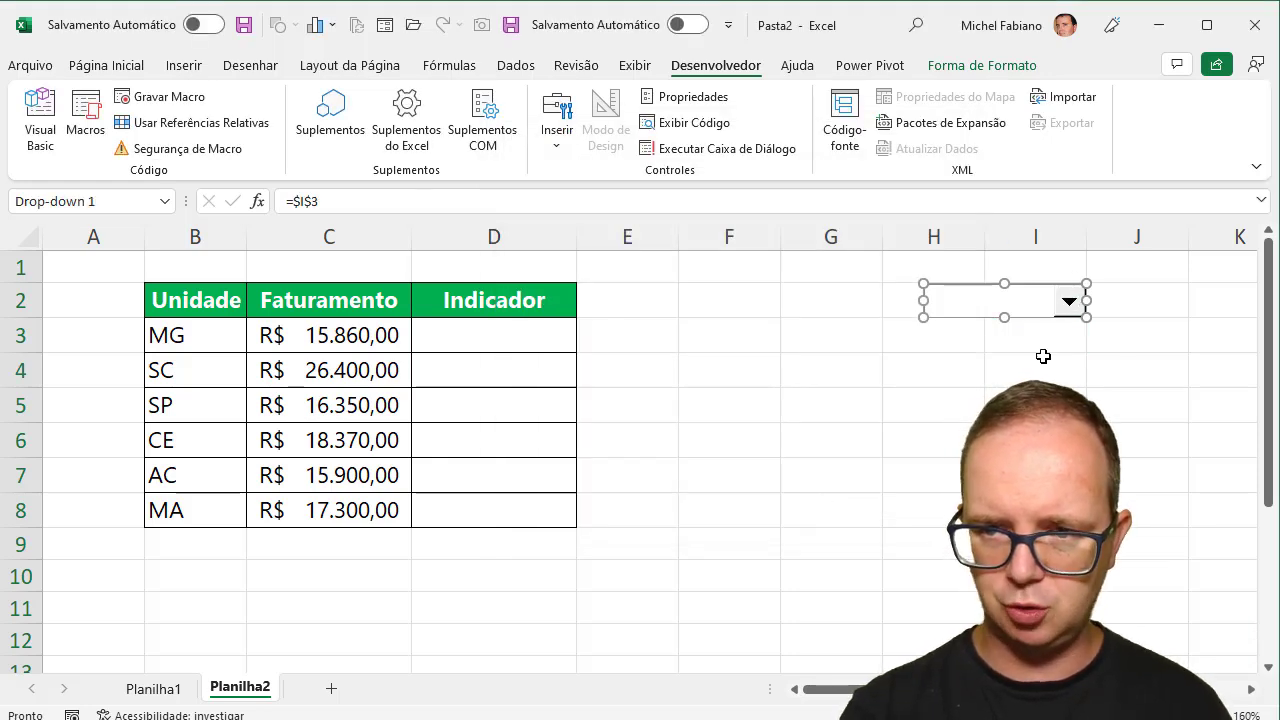
pyautogui.click(1131, 343)
pyautogui.click(1069, 302)
# Test the drop-down by choosing MG, then SP, checking the index in I3
pyautogui.click(1022, 328)
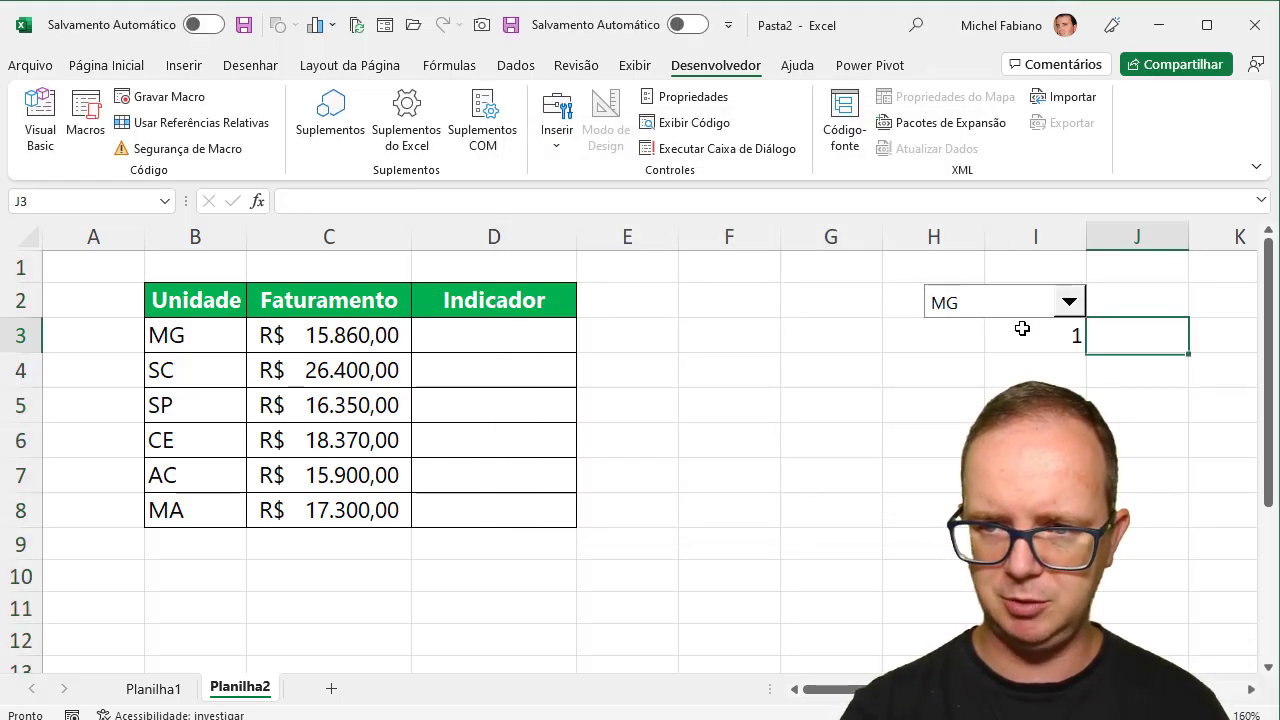
pyautogui.click(1052, 345)
pyautogui.click(1069, 302)
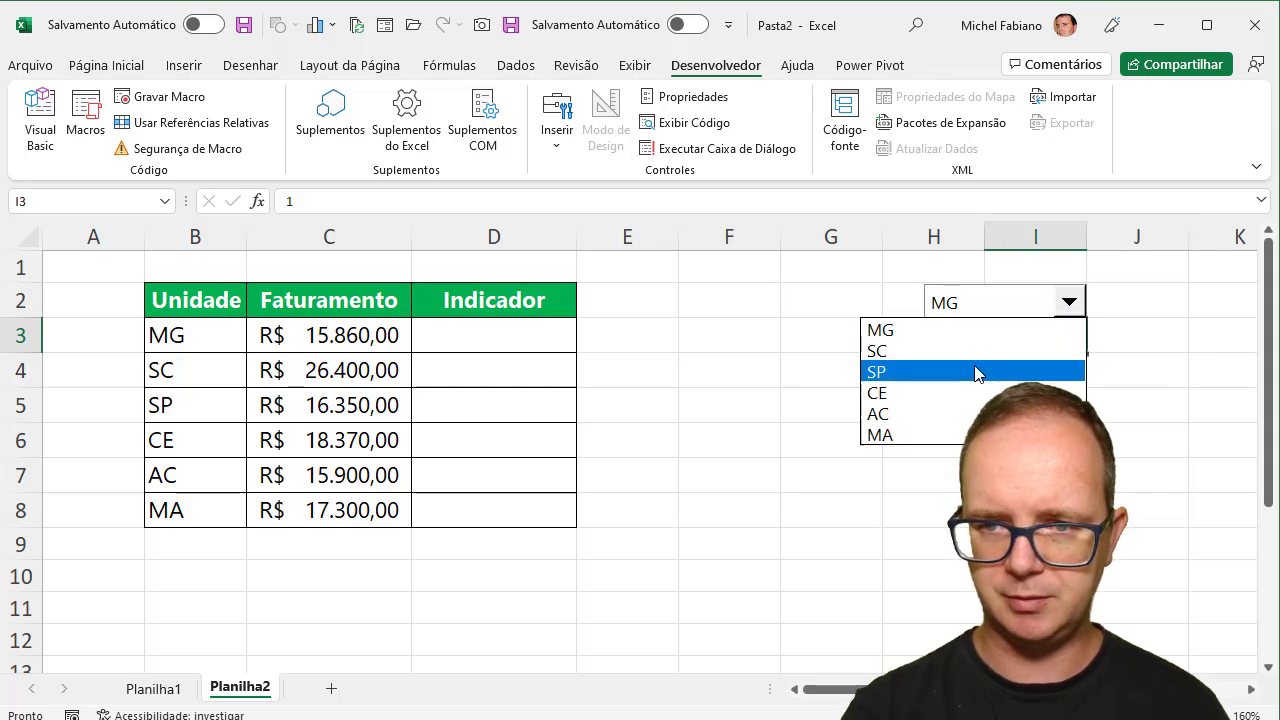
pyautogui.click(978, 372)
# Enter =ÍNDICE(B3:B8;I3) in H3 to return the chosen unit's name
pyautogui.click(940, 342)
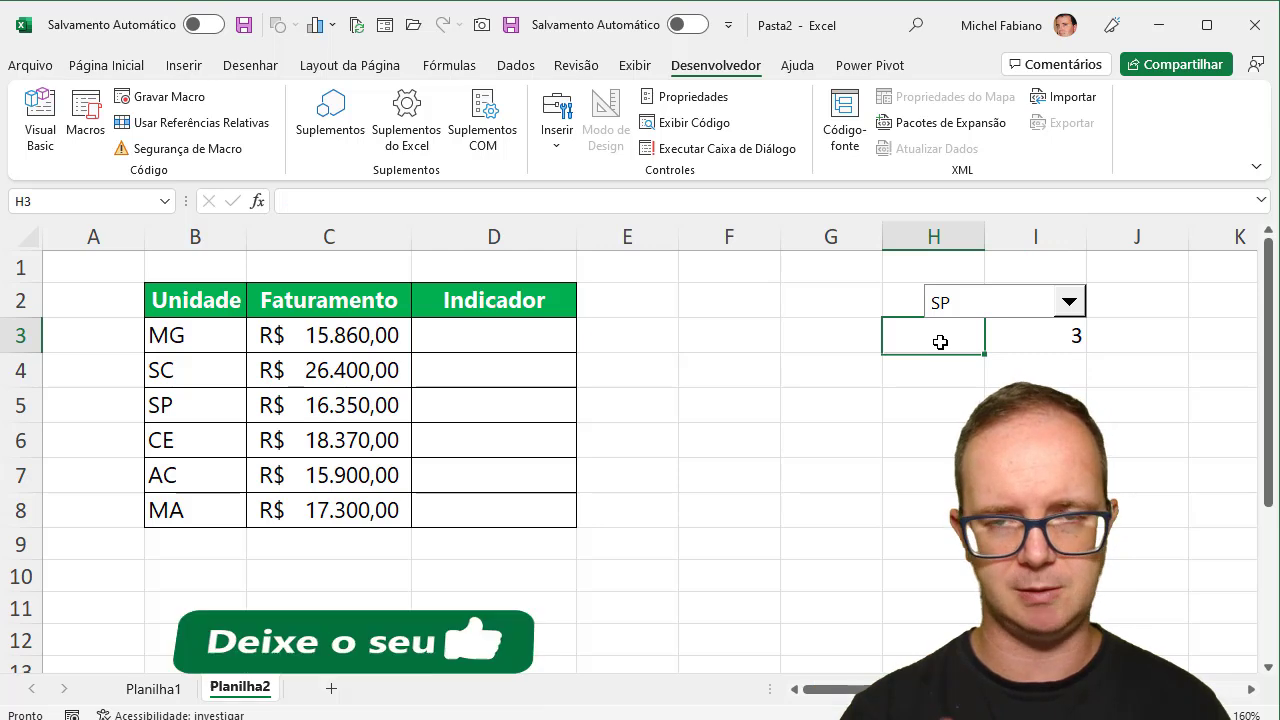
pyautogui.write('=')
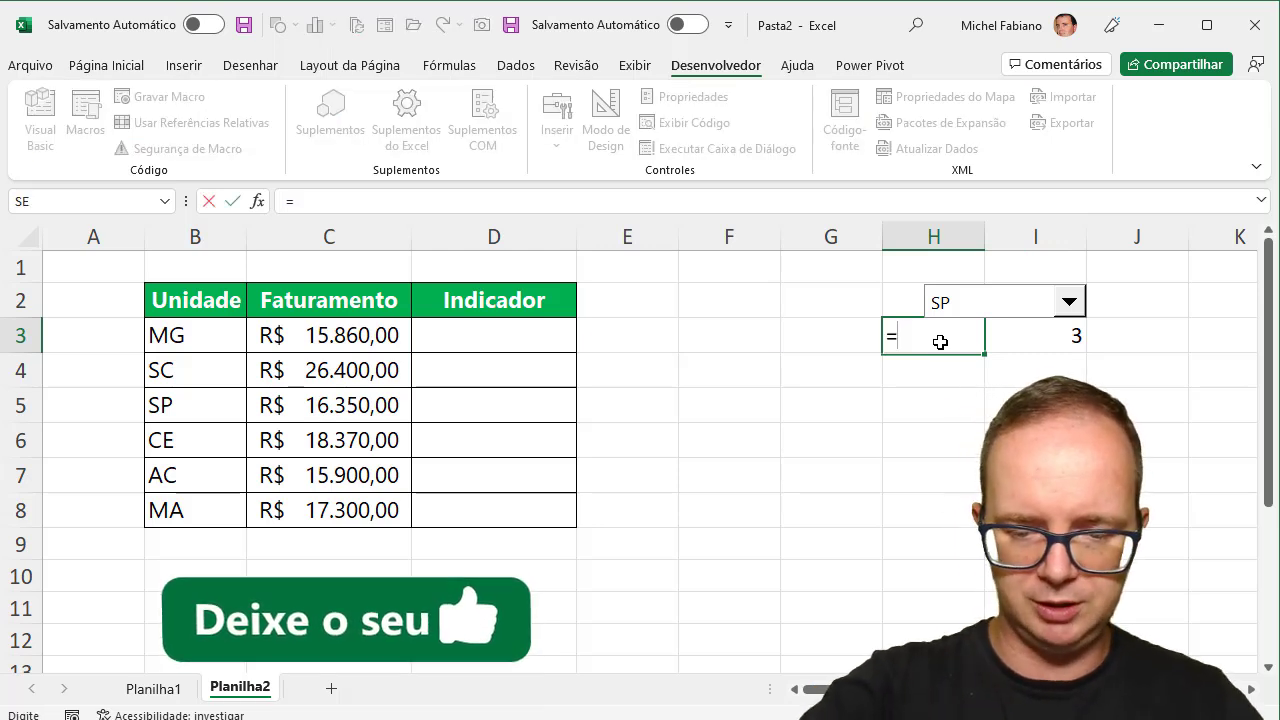
pyautogui.write('índice(')
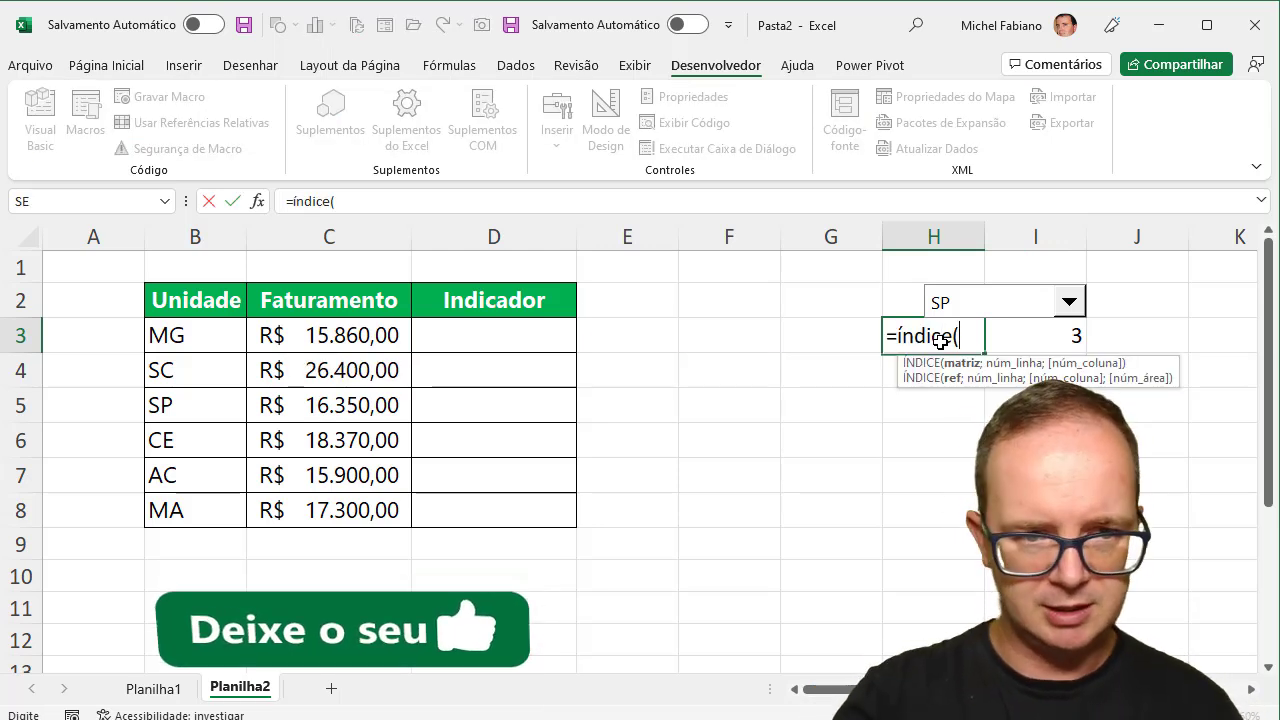
pyautogui.click(218, 344)
pyautogui.moveTo(218, 344); pyautogui.dragTo(213, 497)
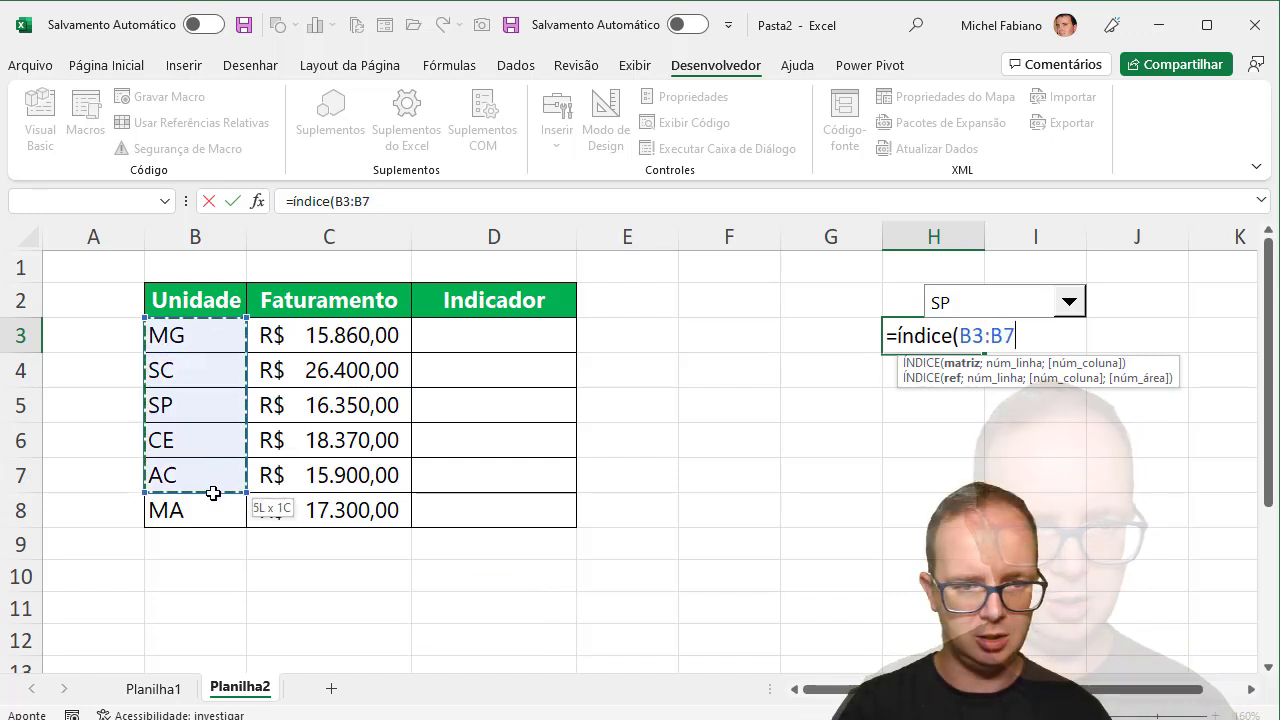
pyautogui.write(';')
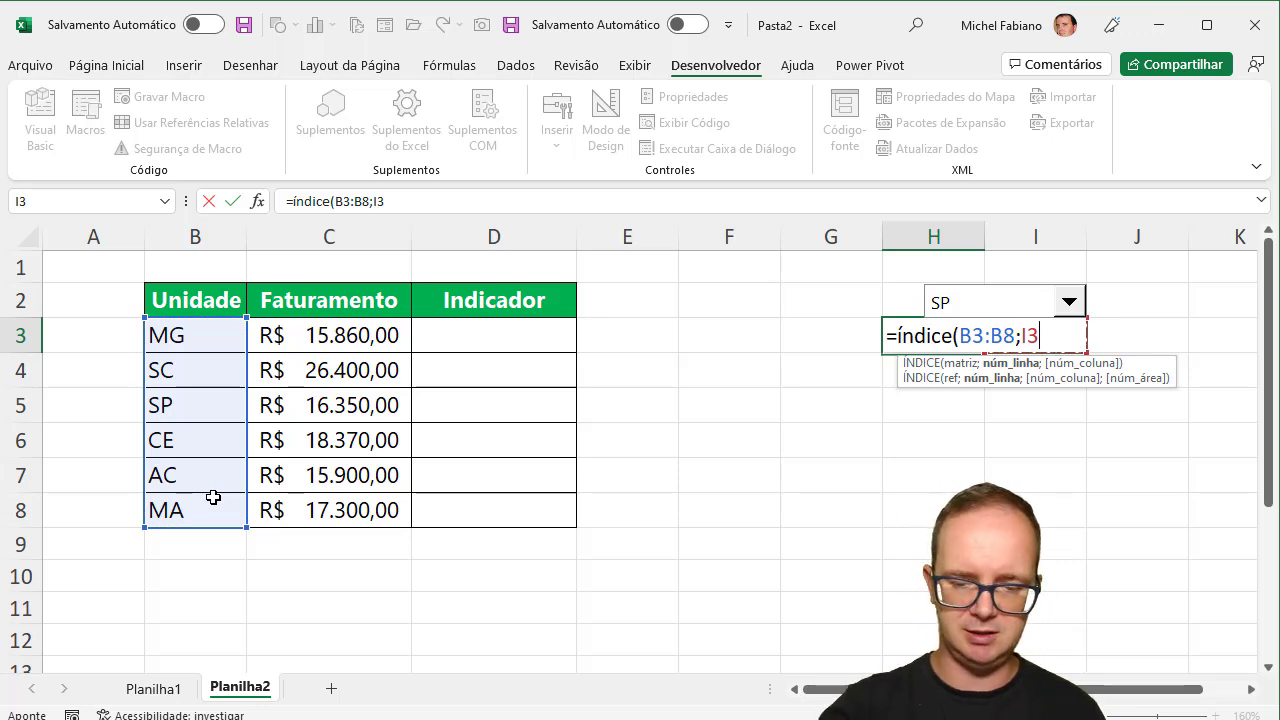
pyautogui.write(')')
pyautogui.press('Return')
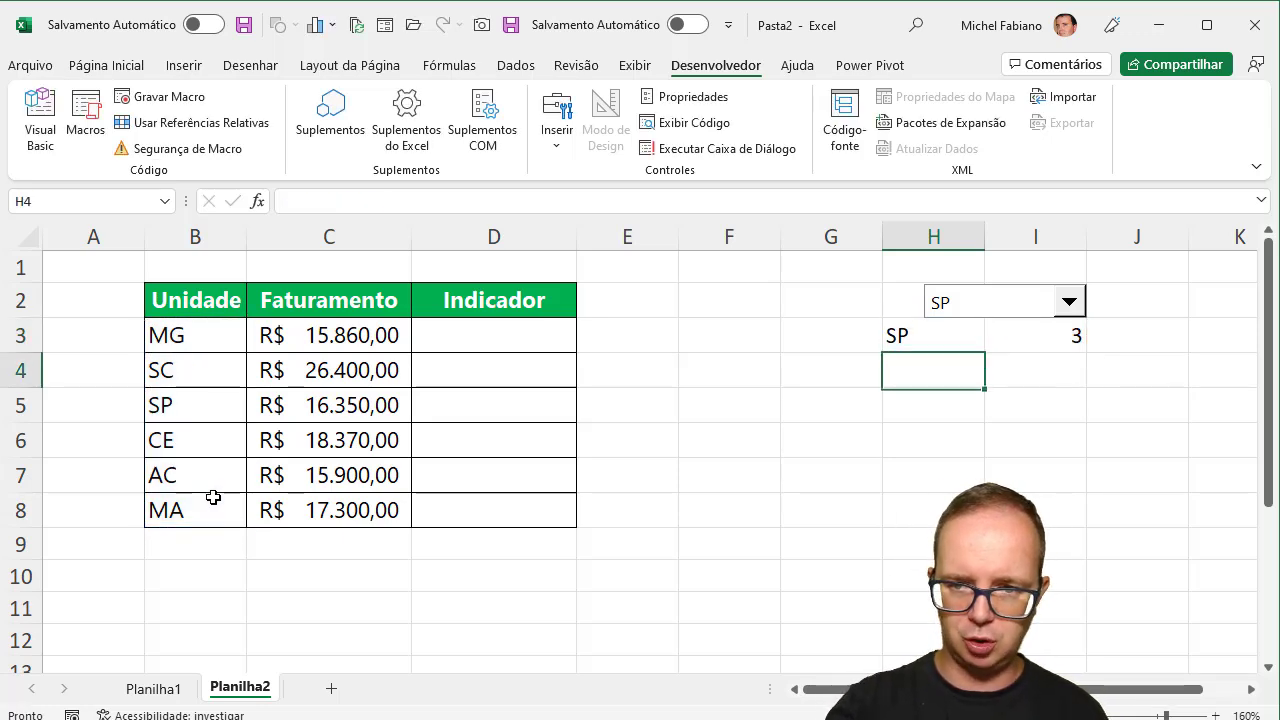
pyautogui.click(903, 344)
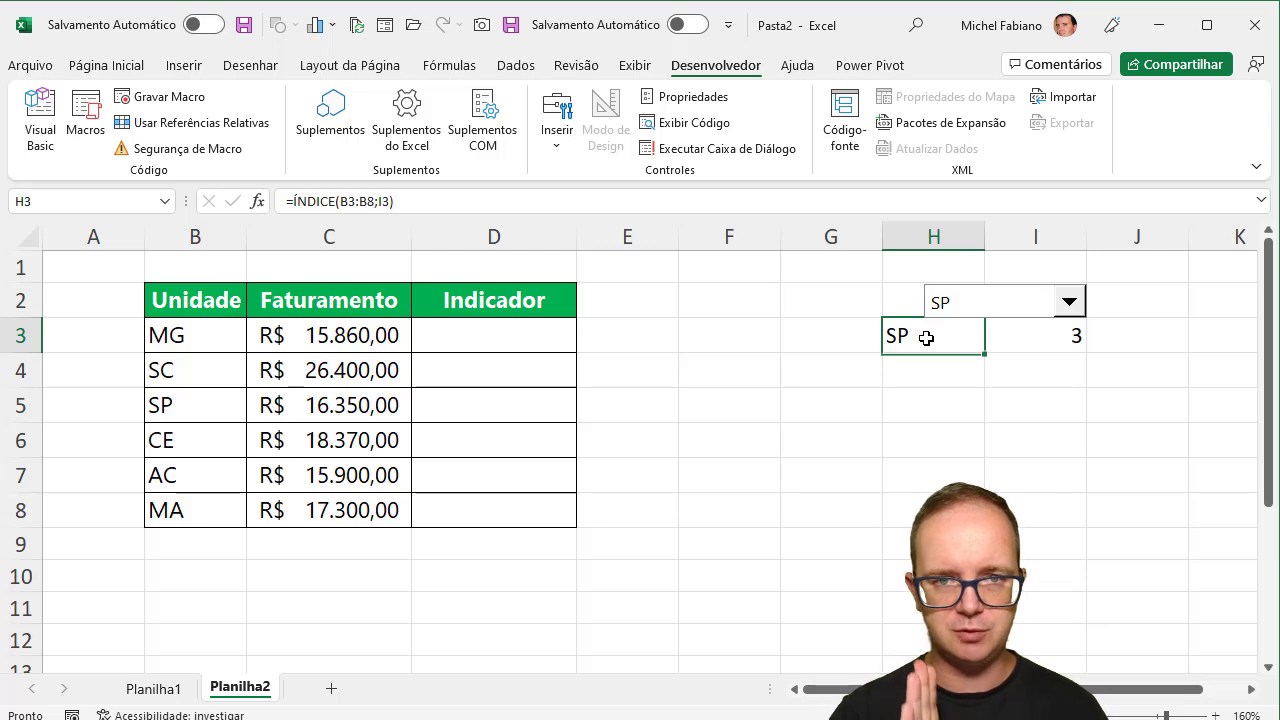
# Enter =SE(B3=$H$3;MÁXIMO($C$3:$C$8);NÃO.DISP()) in Indicador cell D3
pyautogui.moveTo(532, 332); pyautogui.dragTo(544, 502)
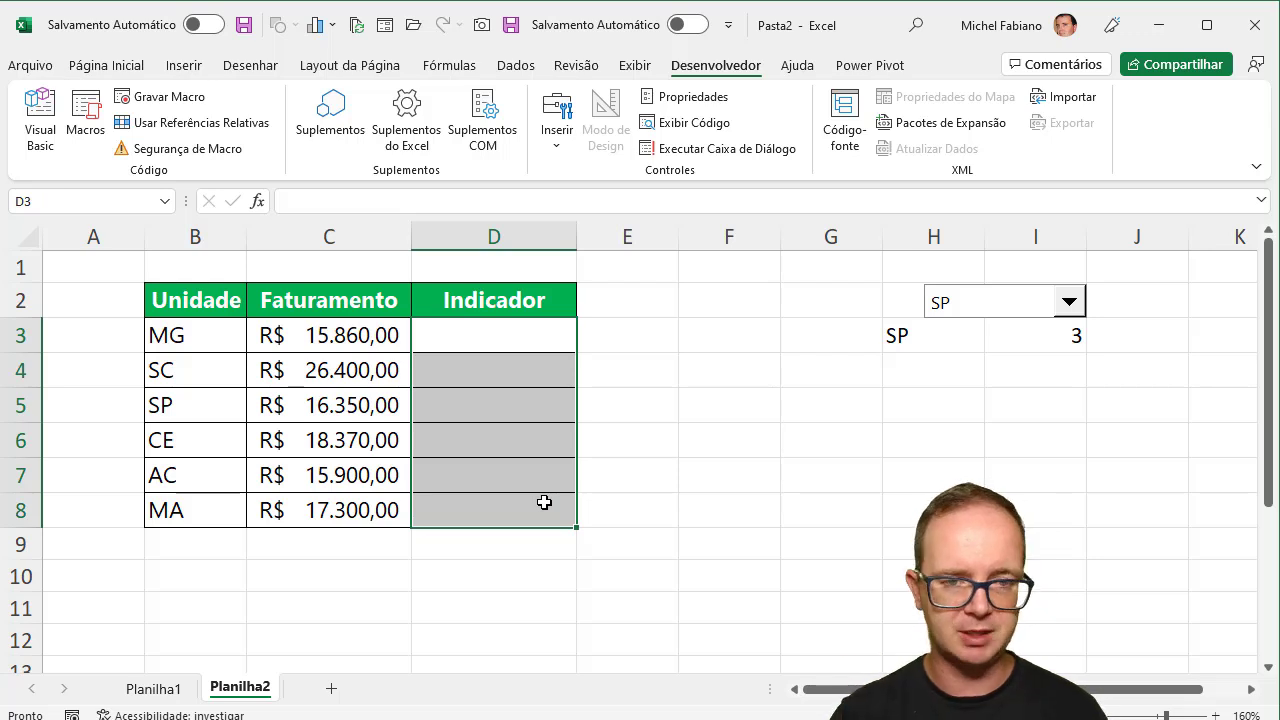
pyautogui.click(506, 333)
pyautogui.write('=s')
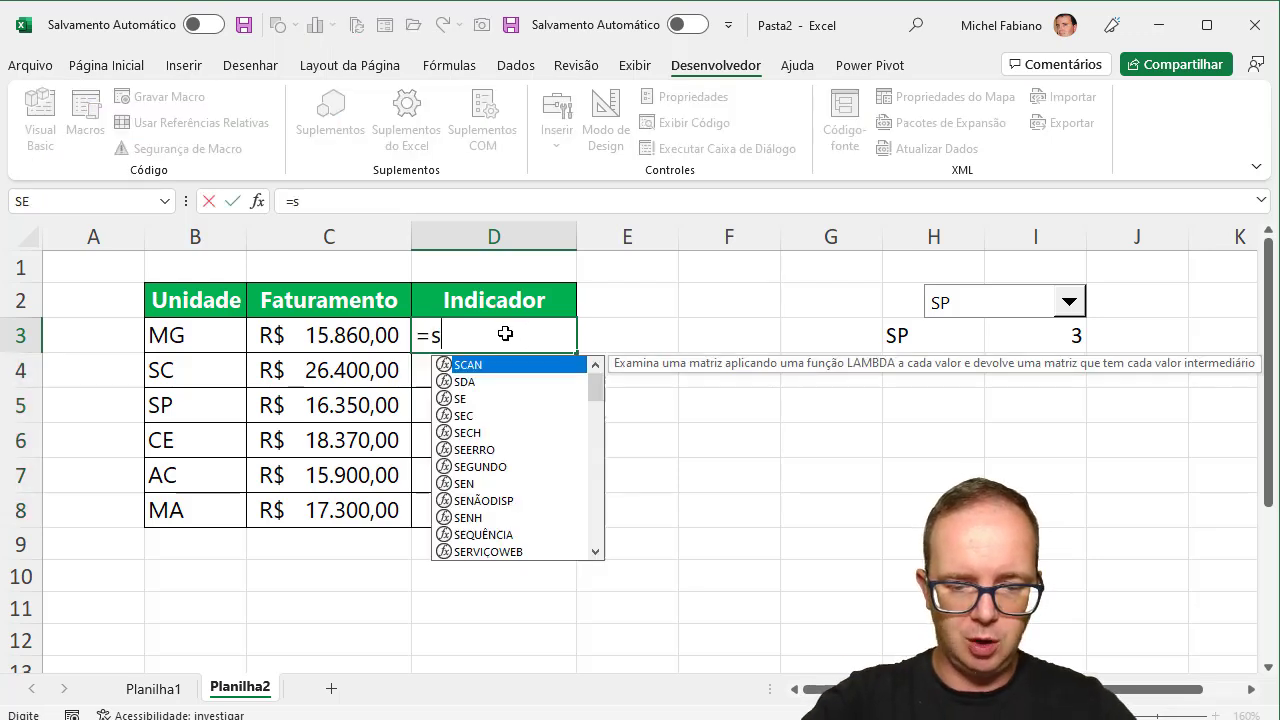
pyautogui.write('e(')
pyautogui.click(198, 338)
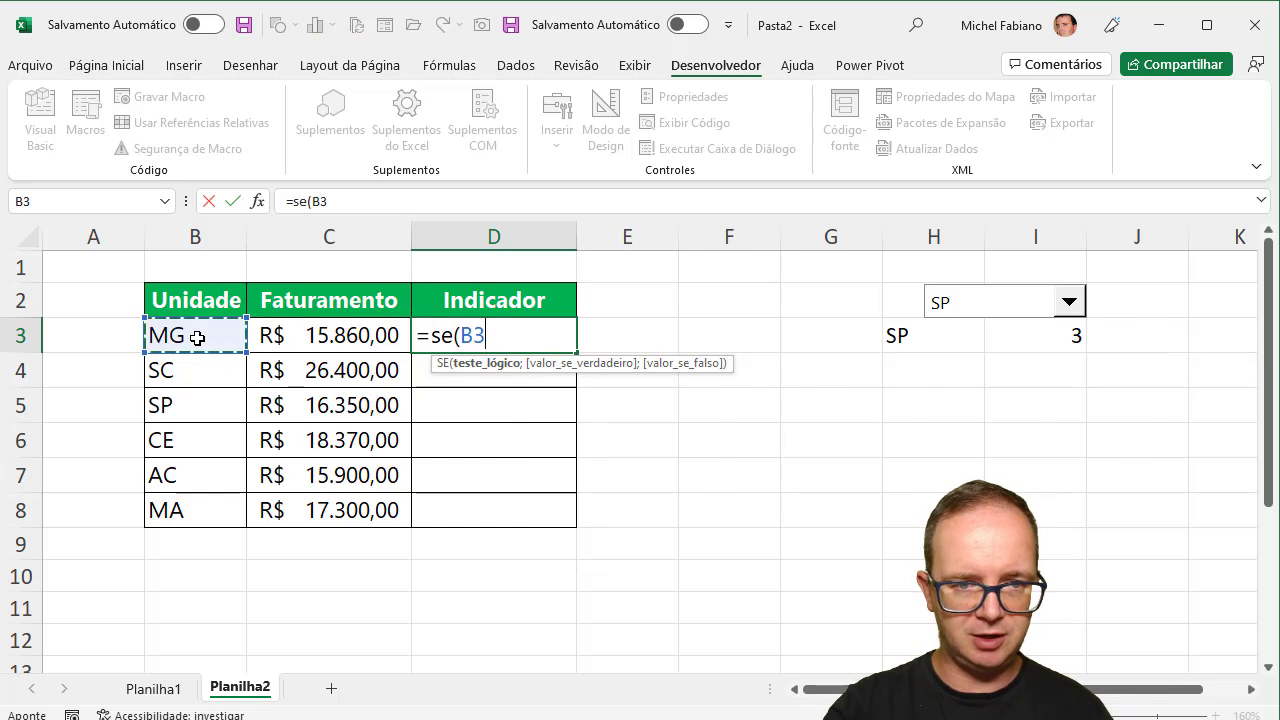
pyautogui.click(905, 335)
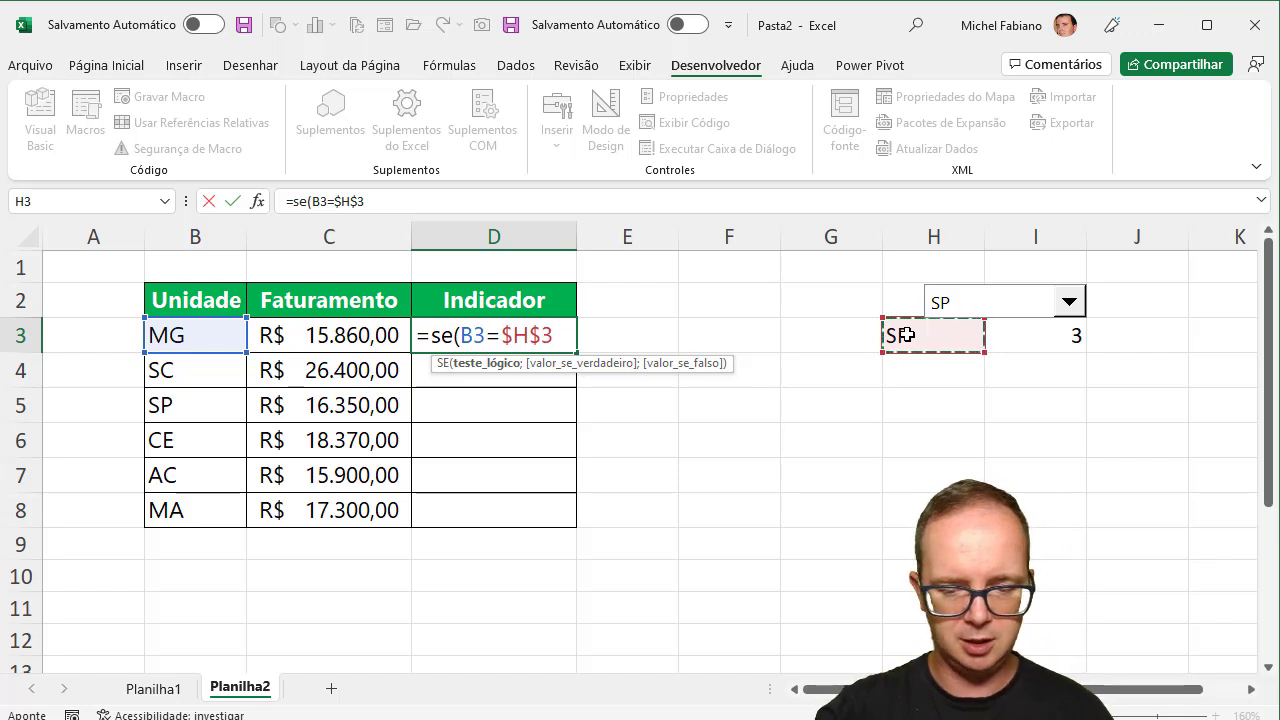
pyautogui.write(';')
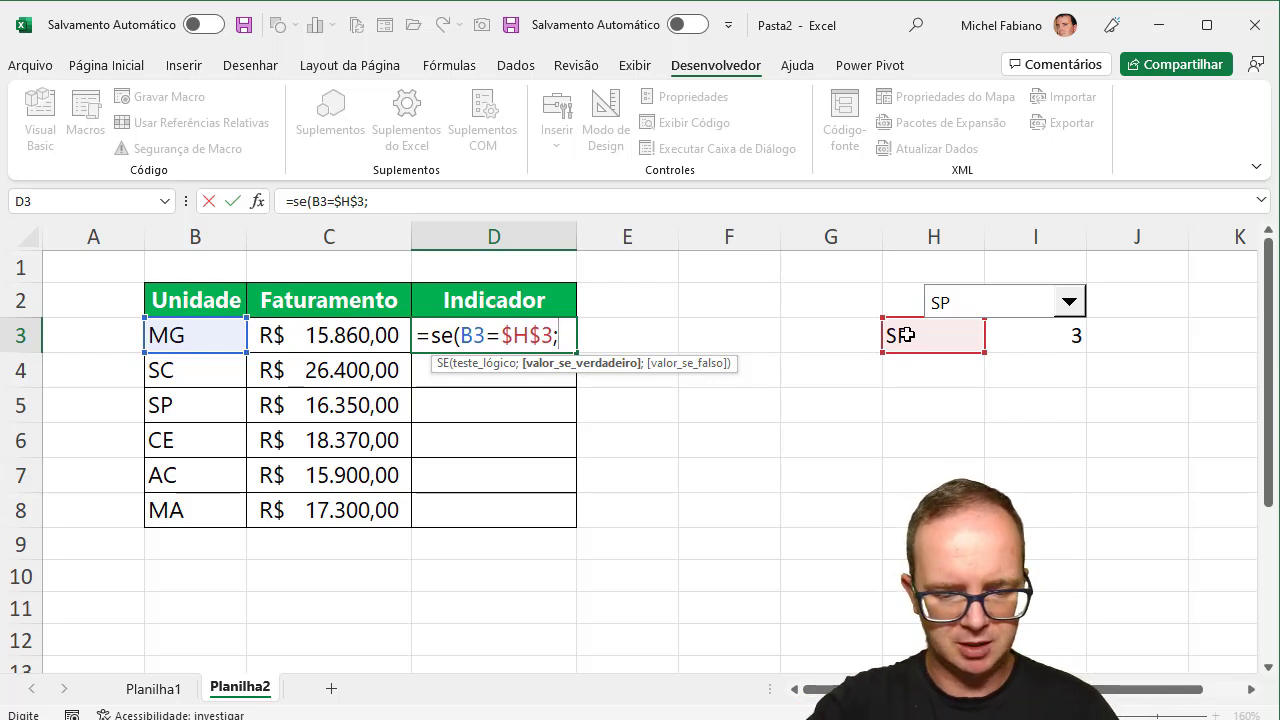
pyautogui.write('máxim')
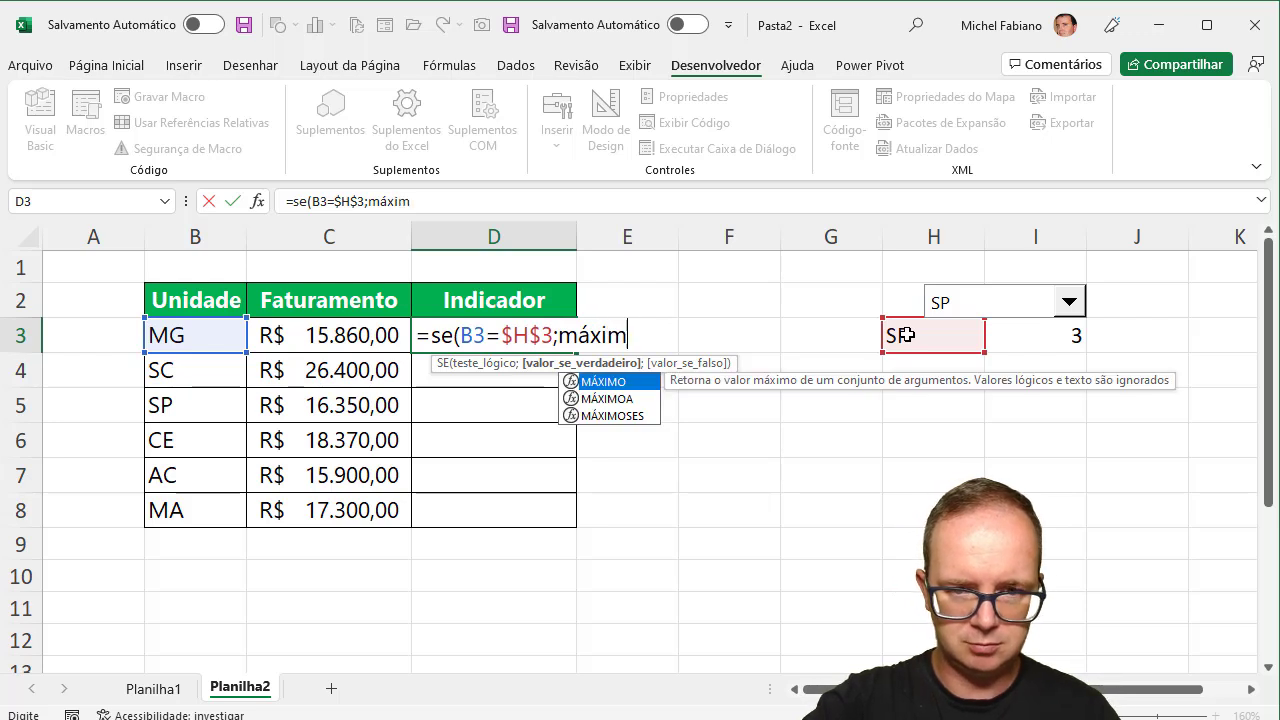
pyautogui.write('o(')
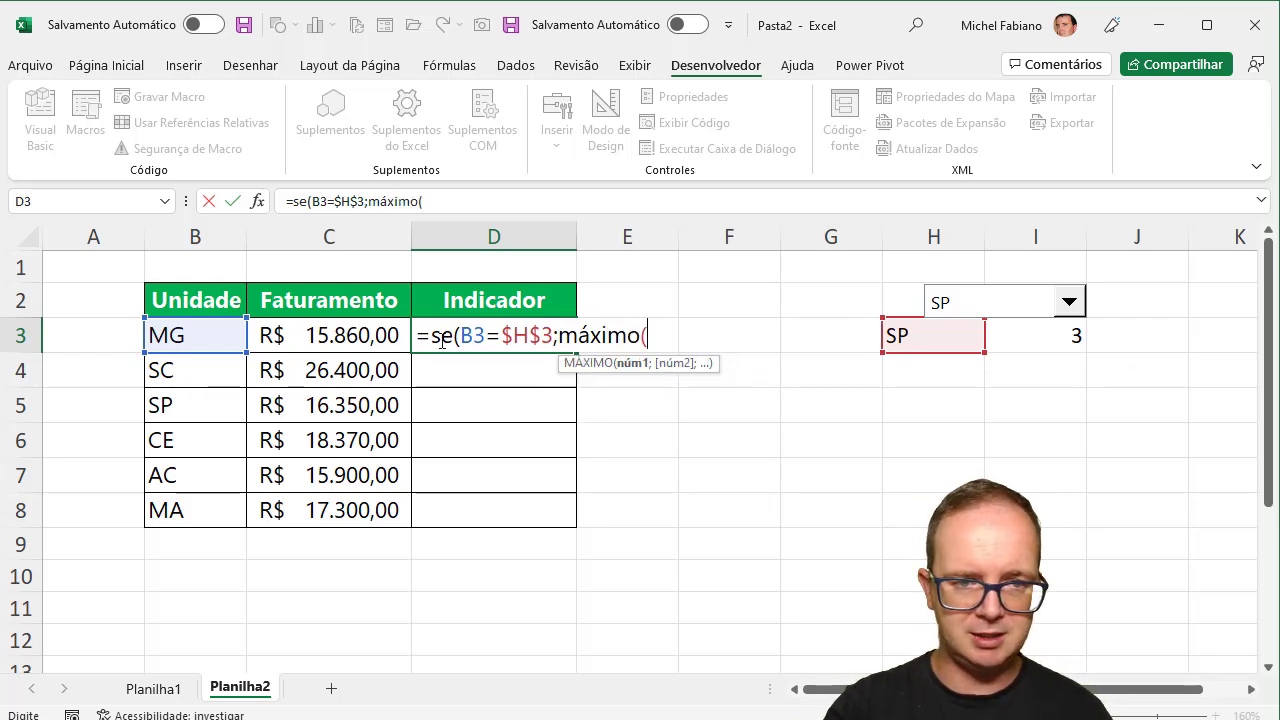
pyautogui.moveTo(369, 330); pyautogui.dragTo(370, 507)
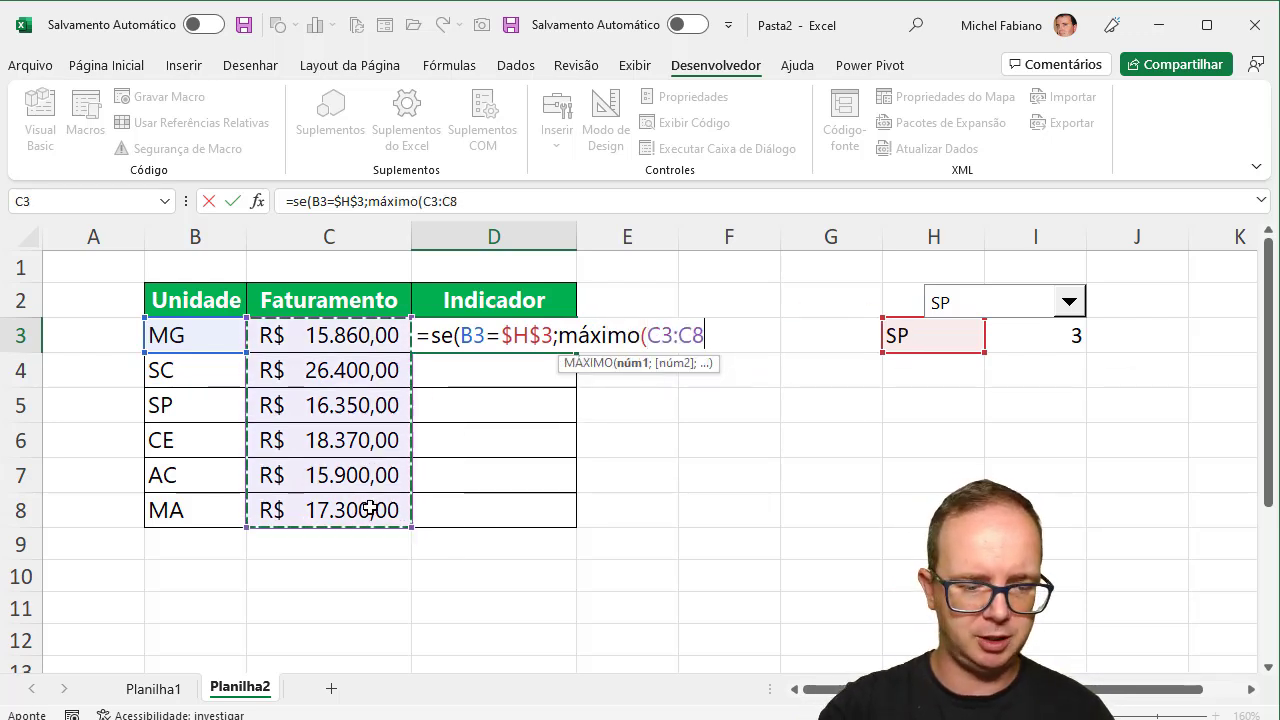
pyautogui.press('F4')
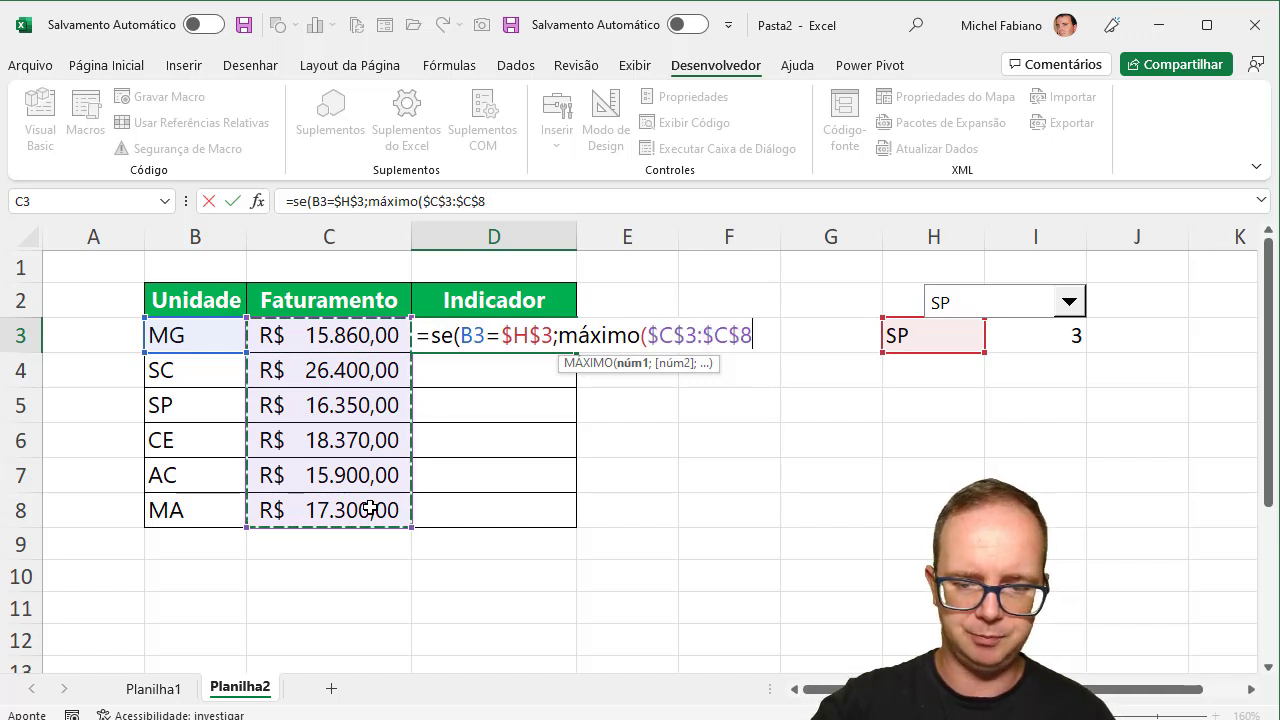
pyautogui.write(');')
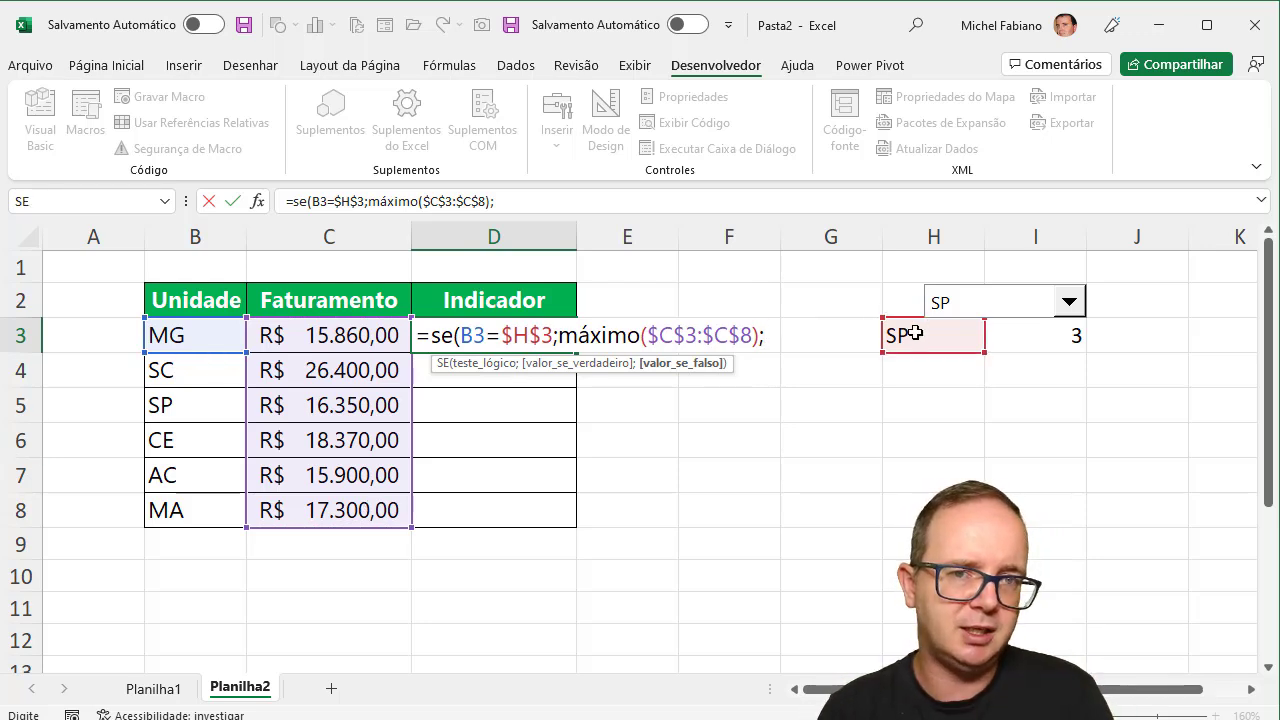
pyautogui.write('não.d')
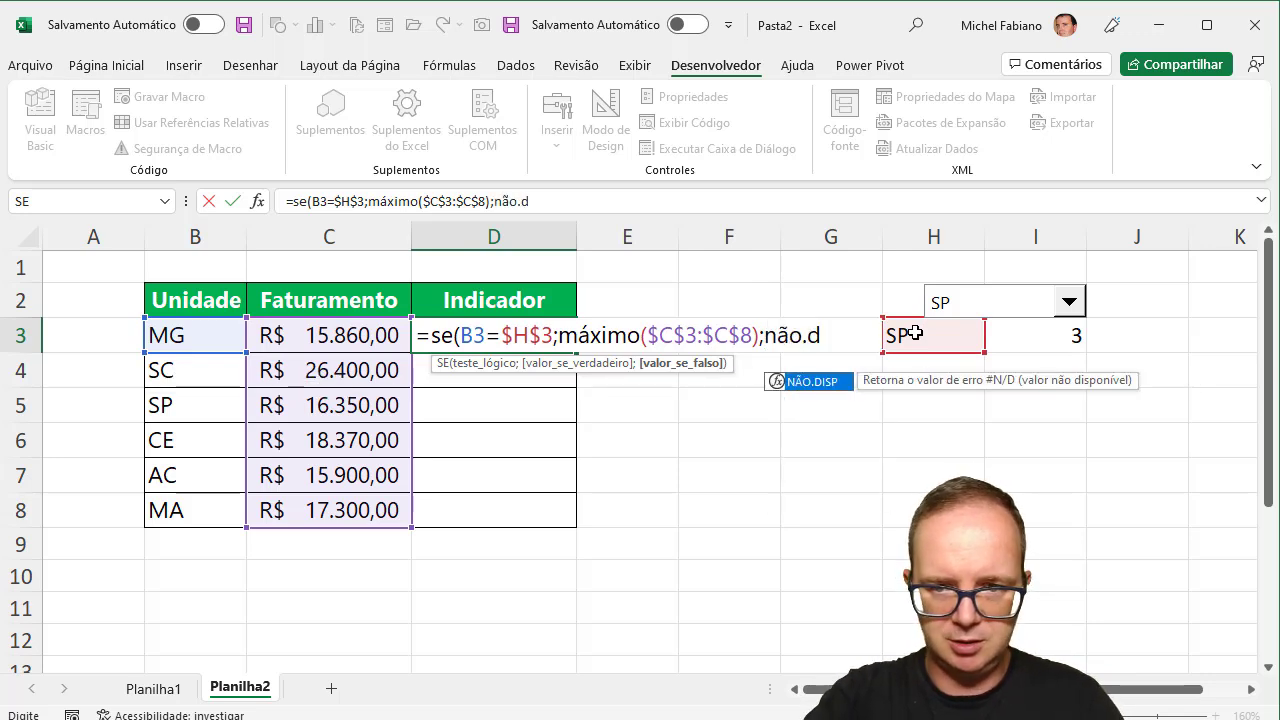
pyautogui.write('isp(')
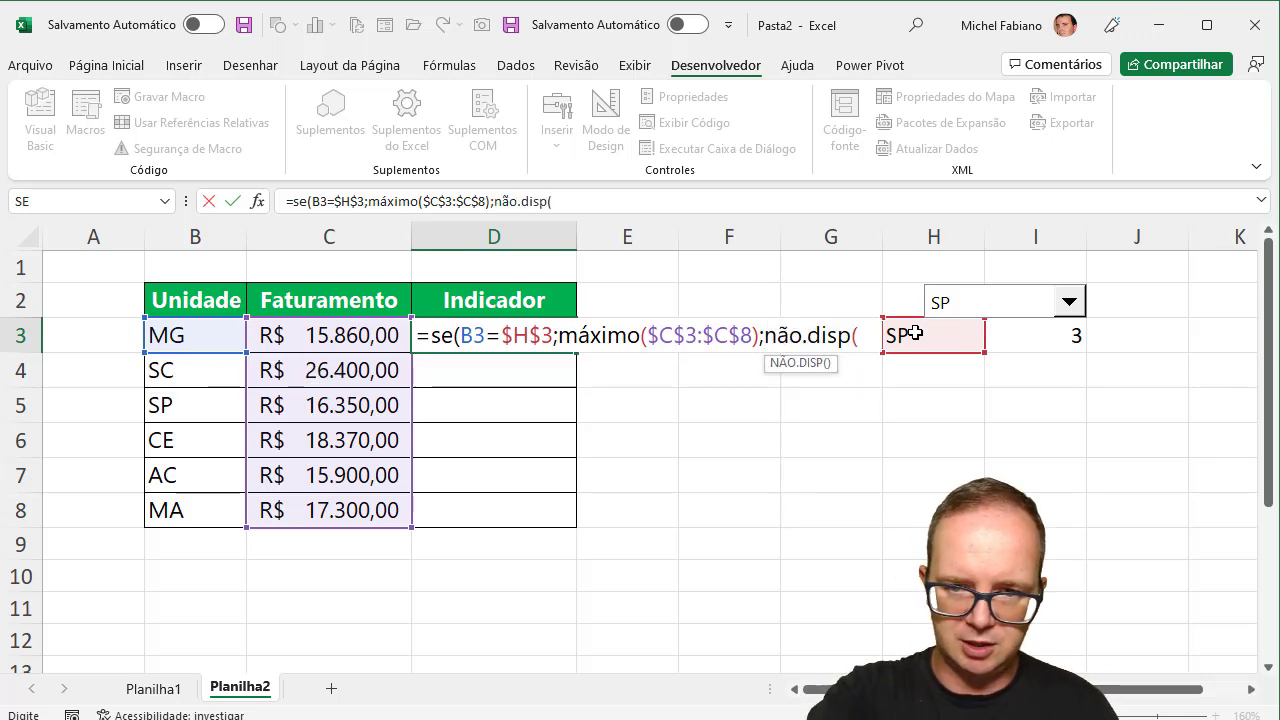
pyautogui.write('))')
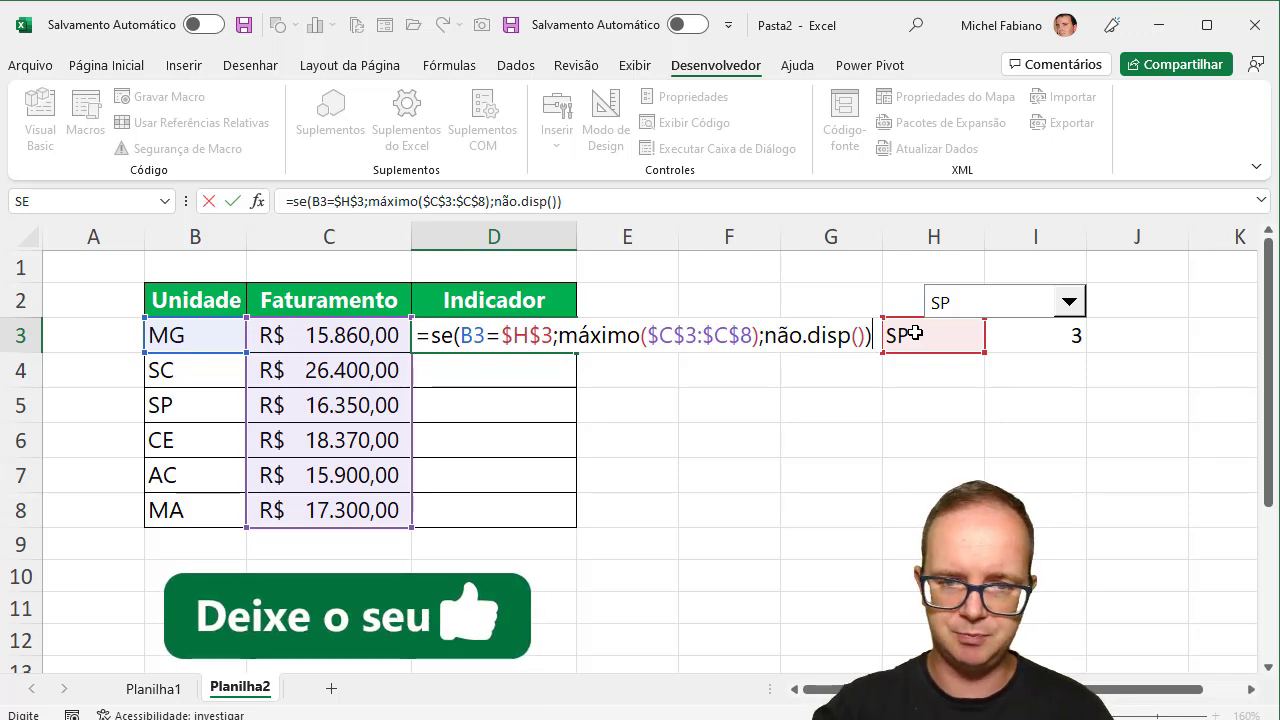
pyautogui.press('Return')
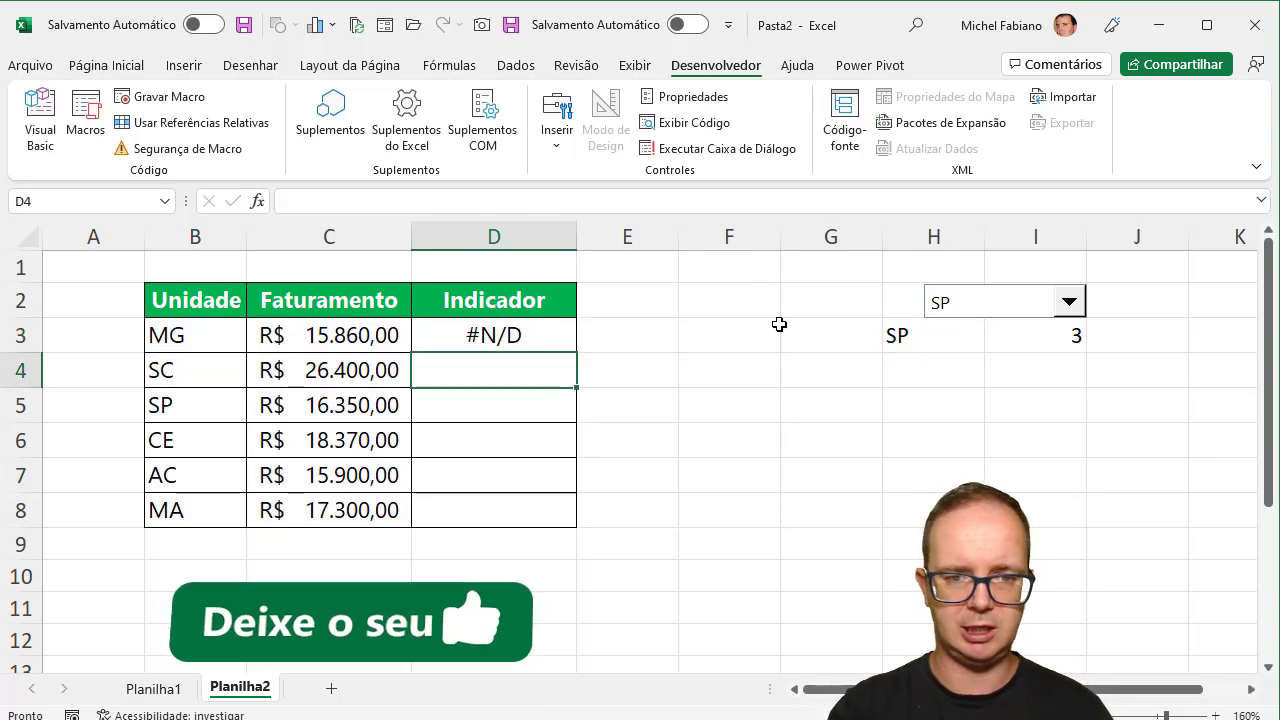
# Fill the Indicador formula down from D3 to D8
pyautogui.click(530, 336)
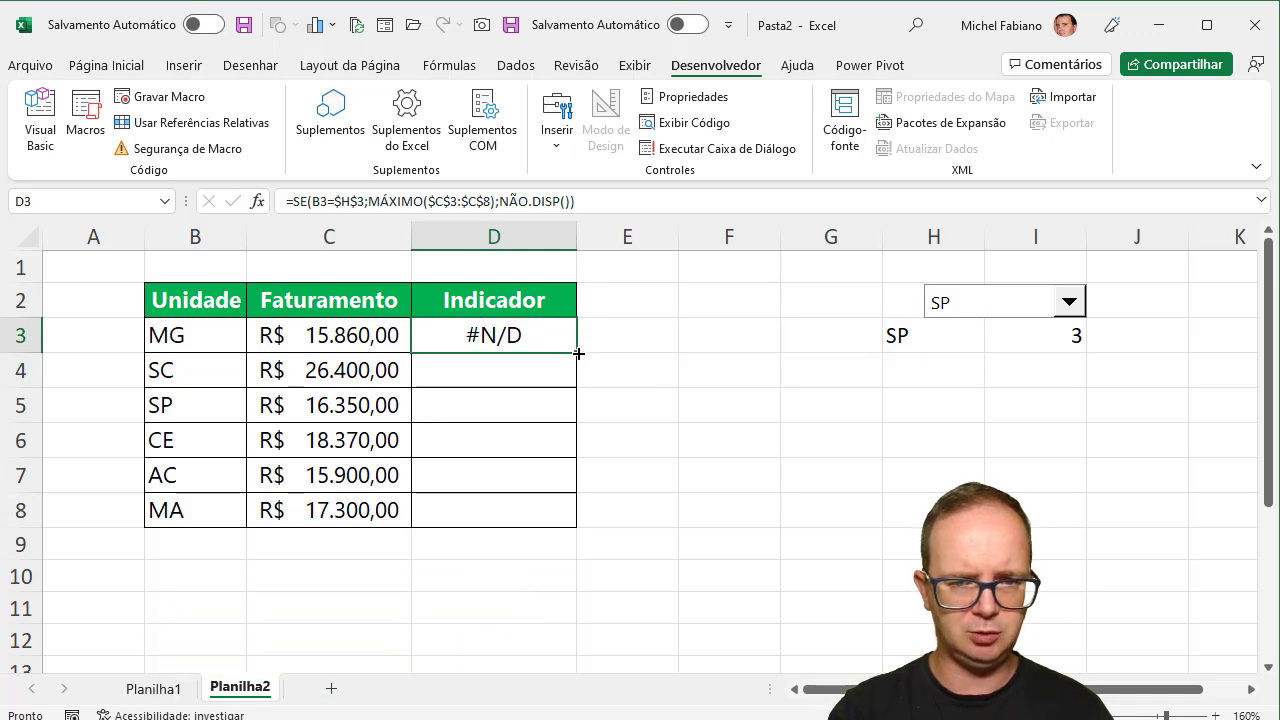
pyautogui.doubleClick(578, 353)
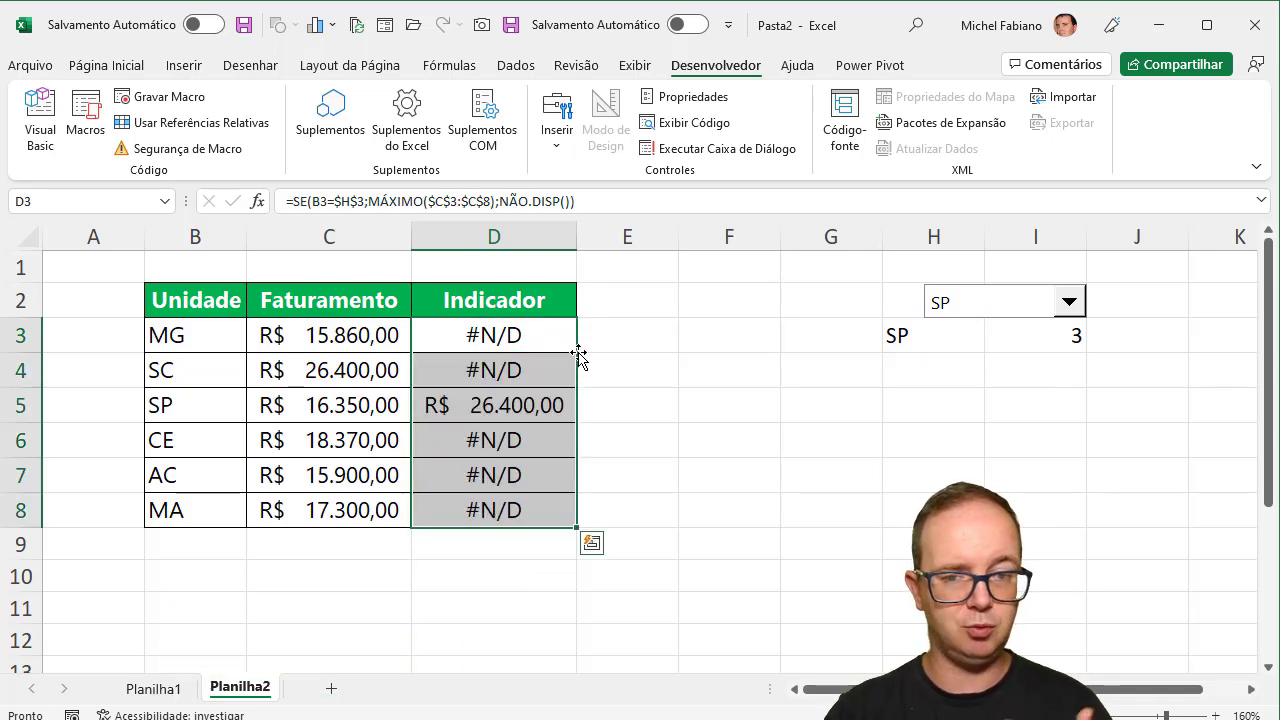
pyautogui.click(165, 406)
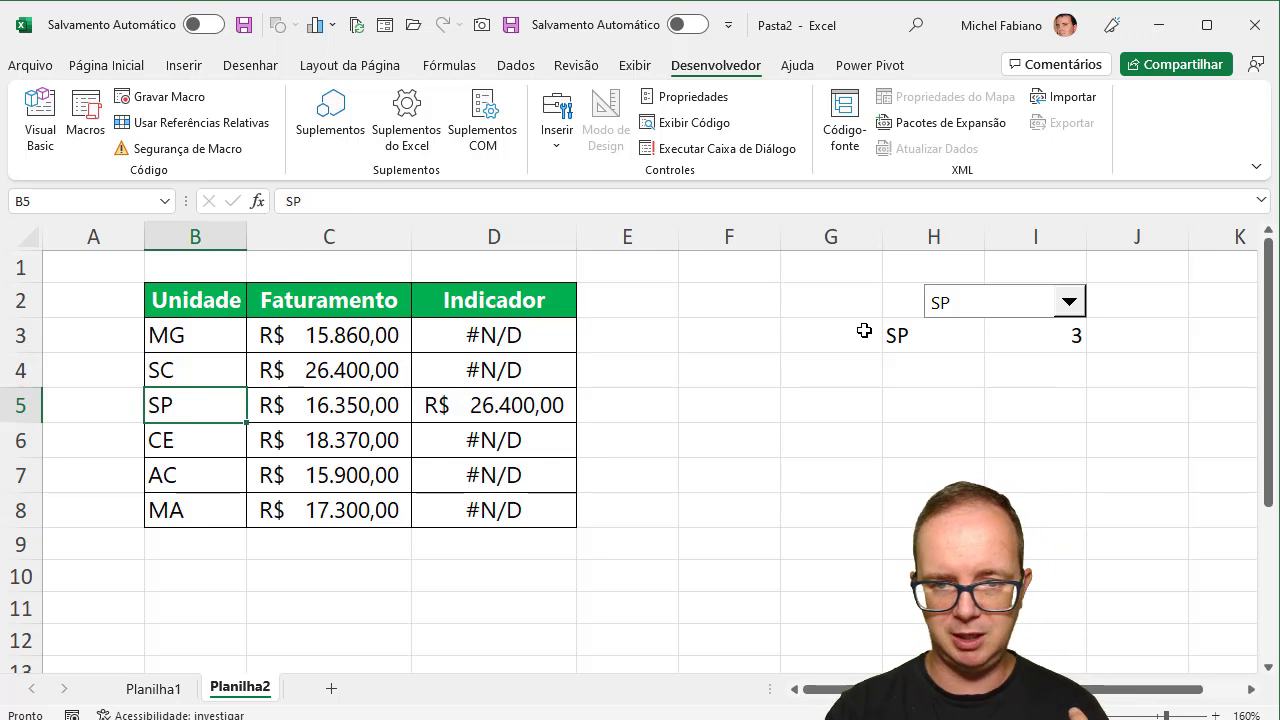
pyautogui.click(452, 402)
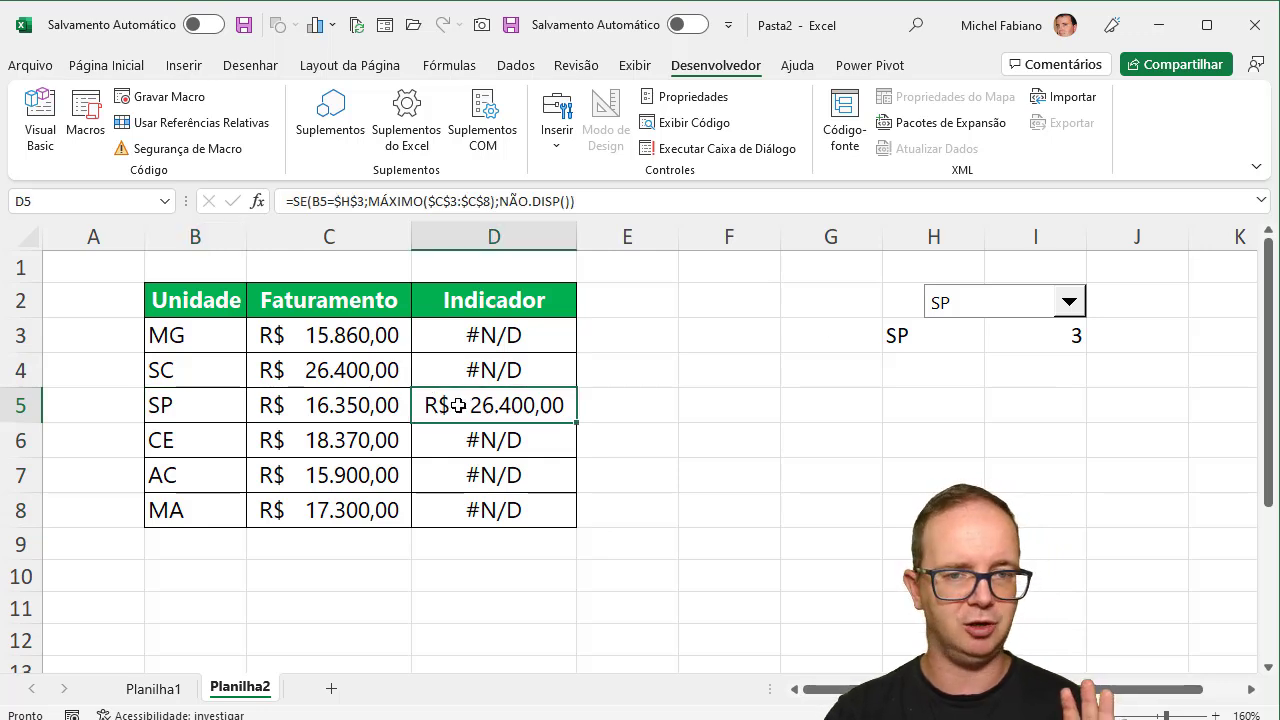
# Choose MG, then AC in the unit drop-down so only D7 shows R$ 26.400,00
pyautogui.click(1069, 303)
pyautogui.click(1014, 328)
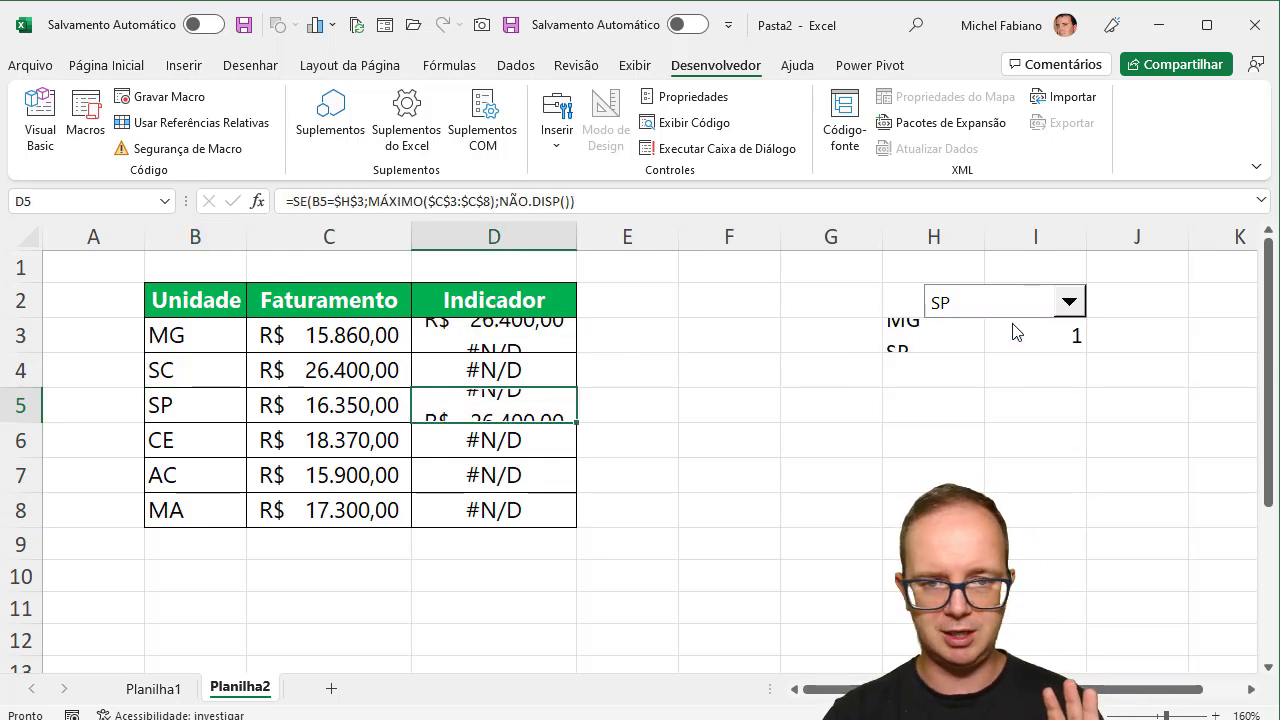
pyautogui.click(1063, 313)
pyautogui.click(986, 412)
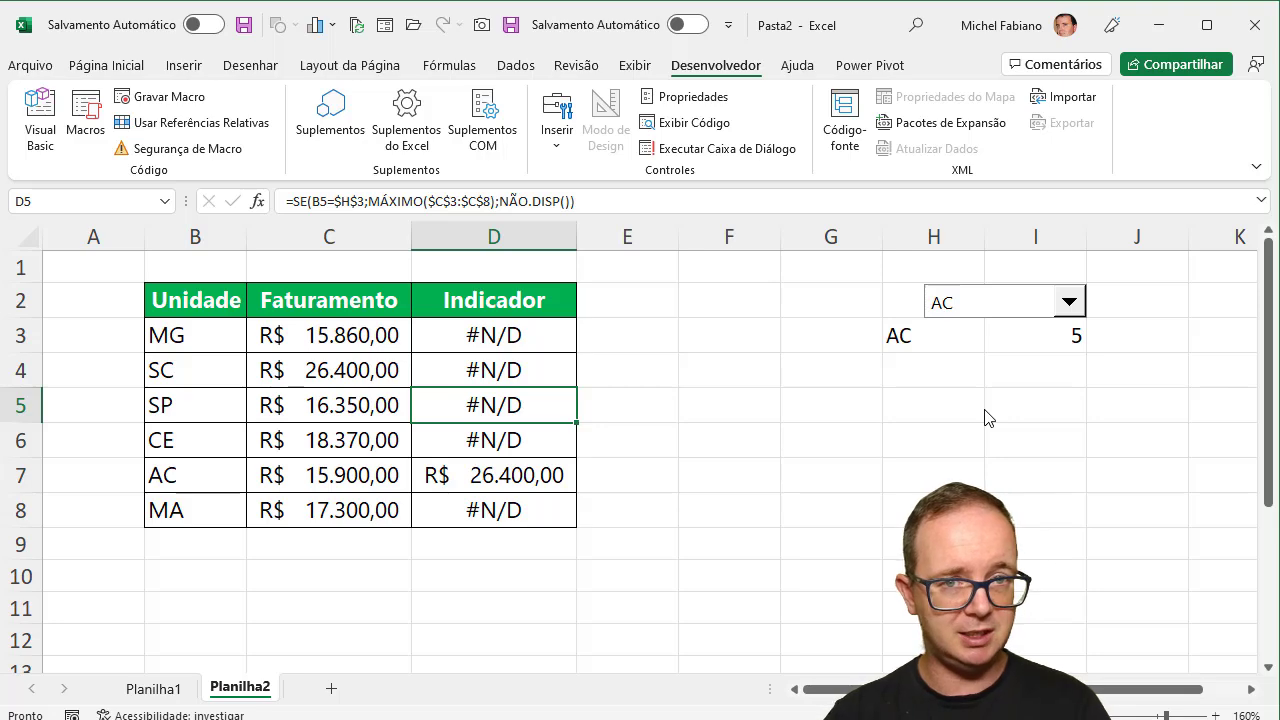
# Insert a clustered 2D bar chart of the unit table B2:D8
pyautogui.moveTo(228, 298); pyautogui.dragTo(492, 509)
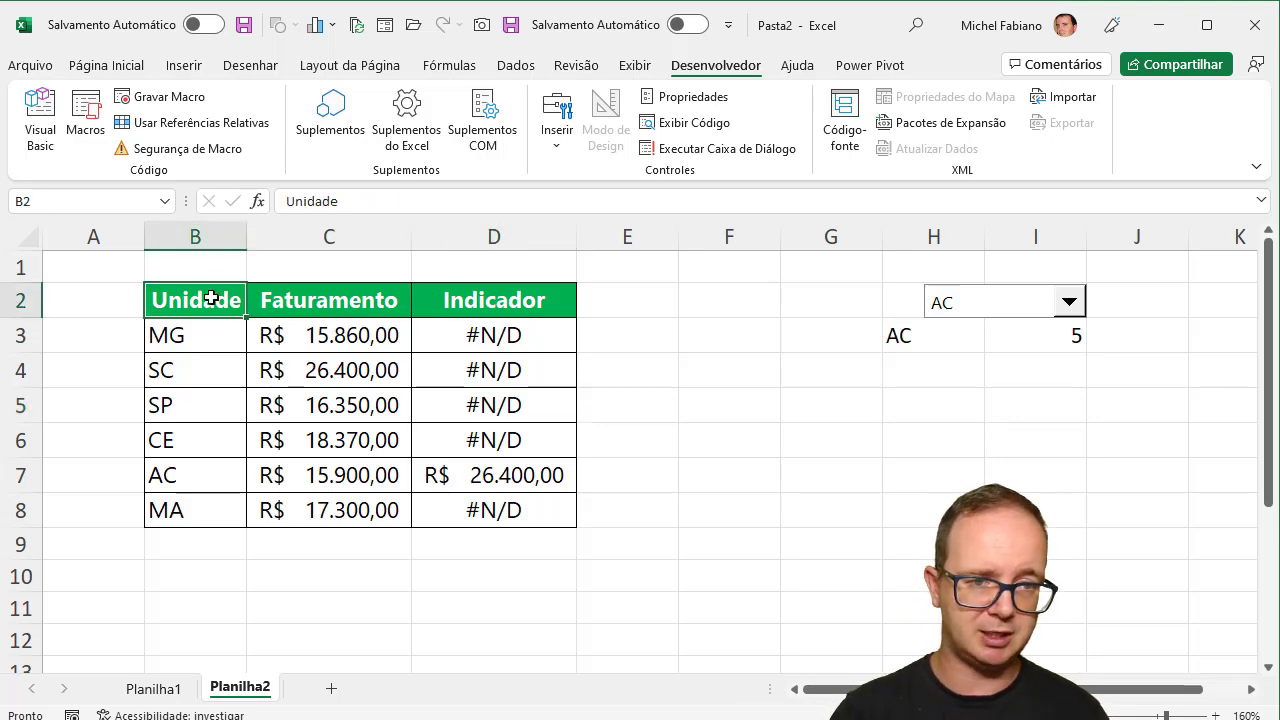
pyautogui.click(184, 65)
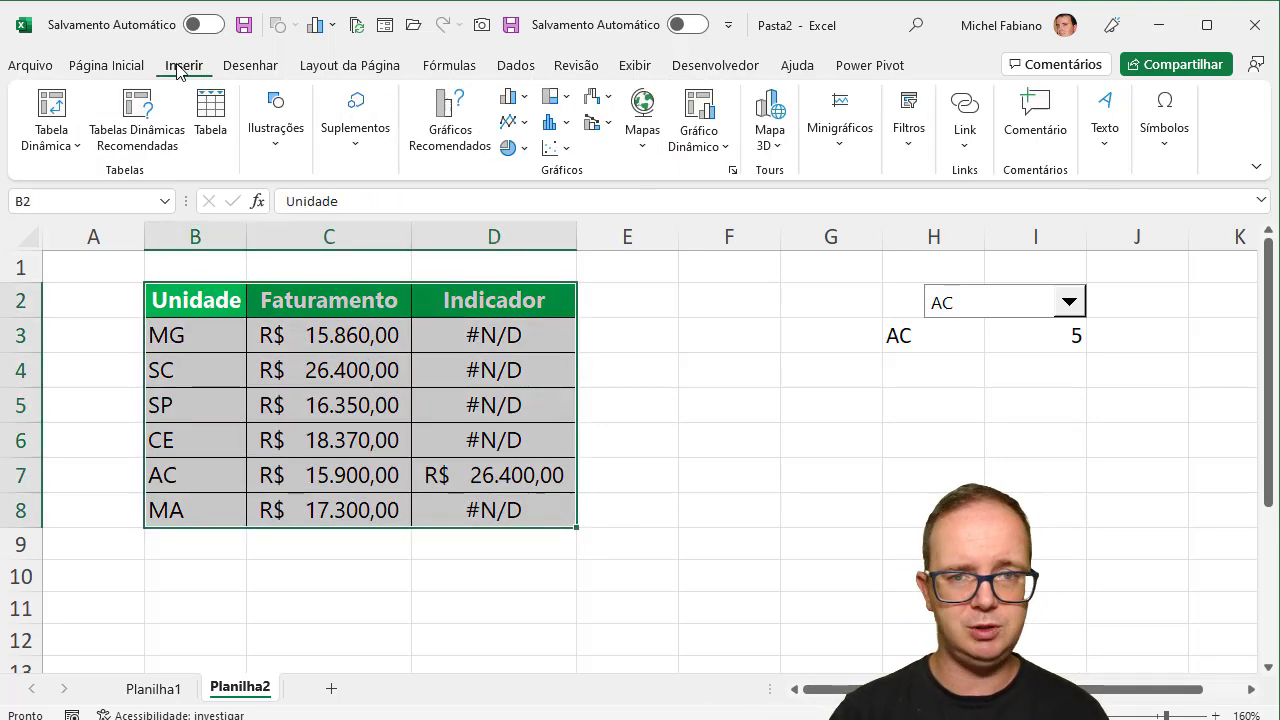
pyautogui.click(525, 98)
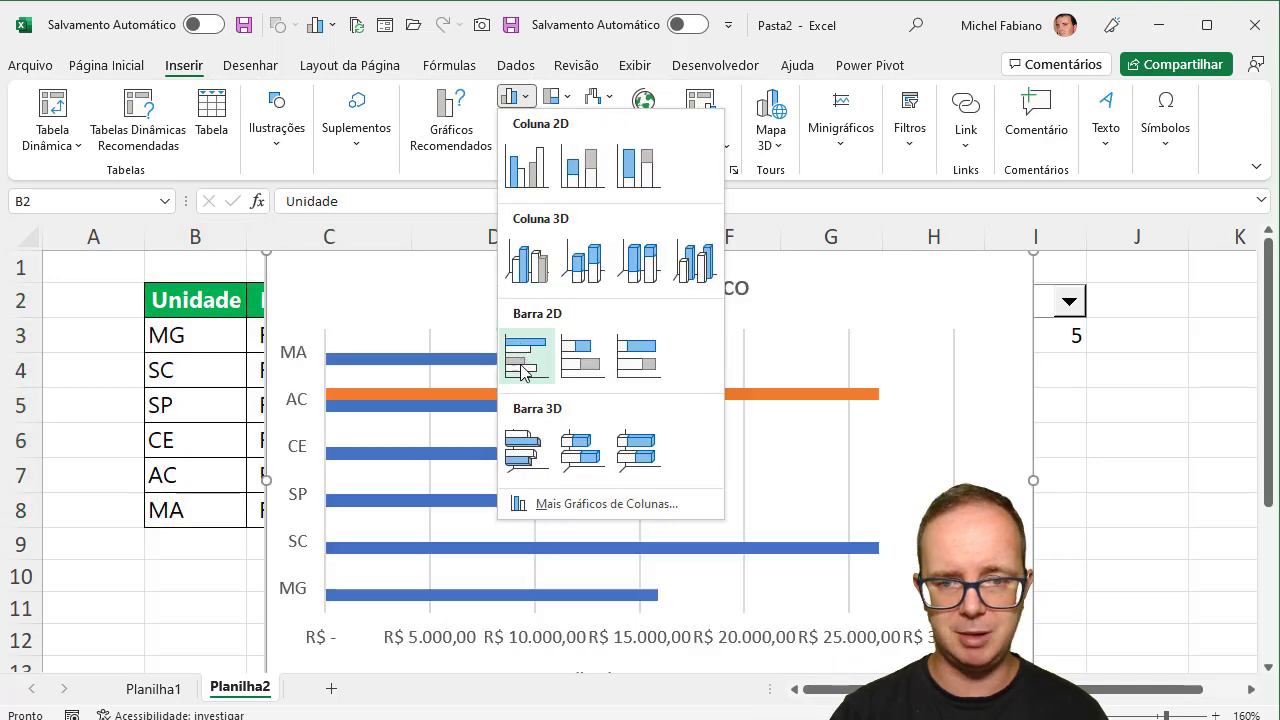
pyautogui.click(522, 356)
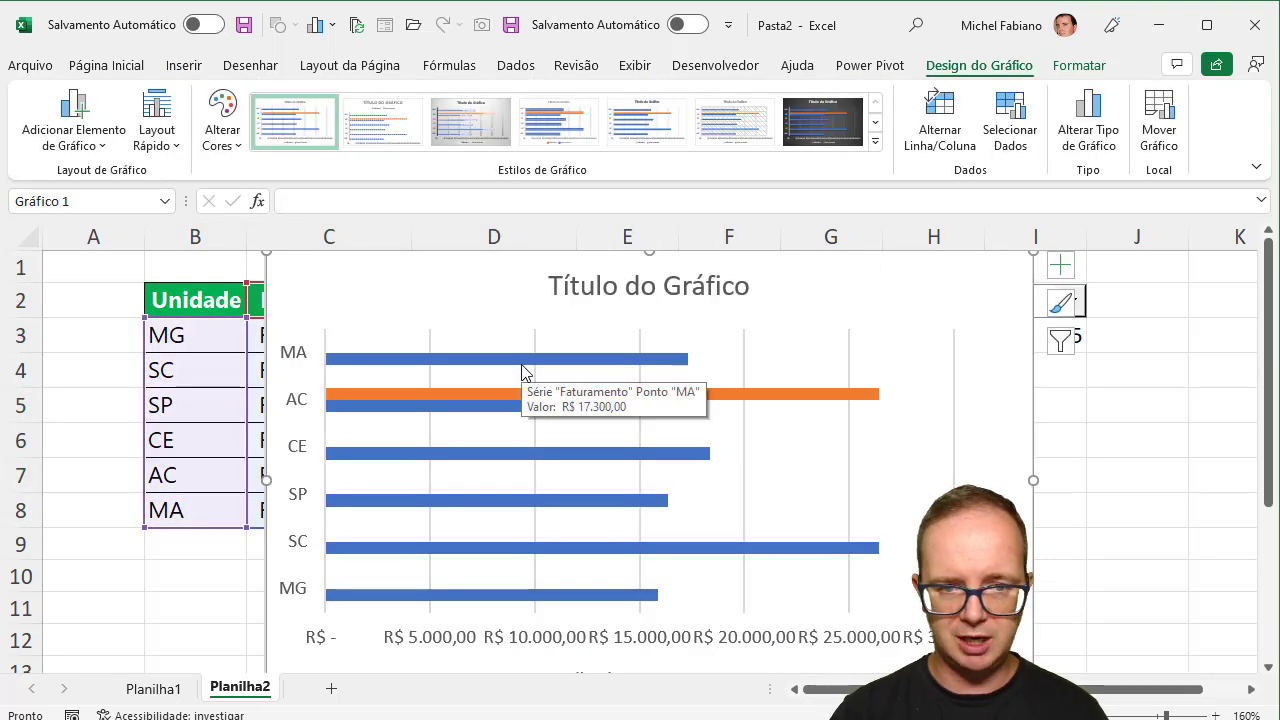
# Delete the chart's horizontal value axis, gridlines and legend
pyautogui.click(506, 636)
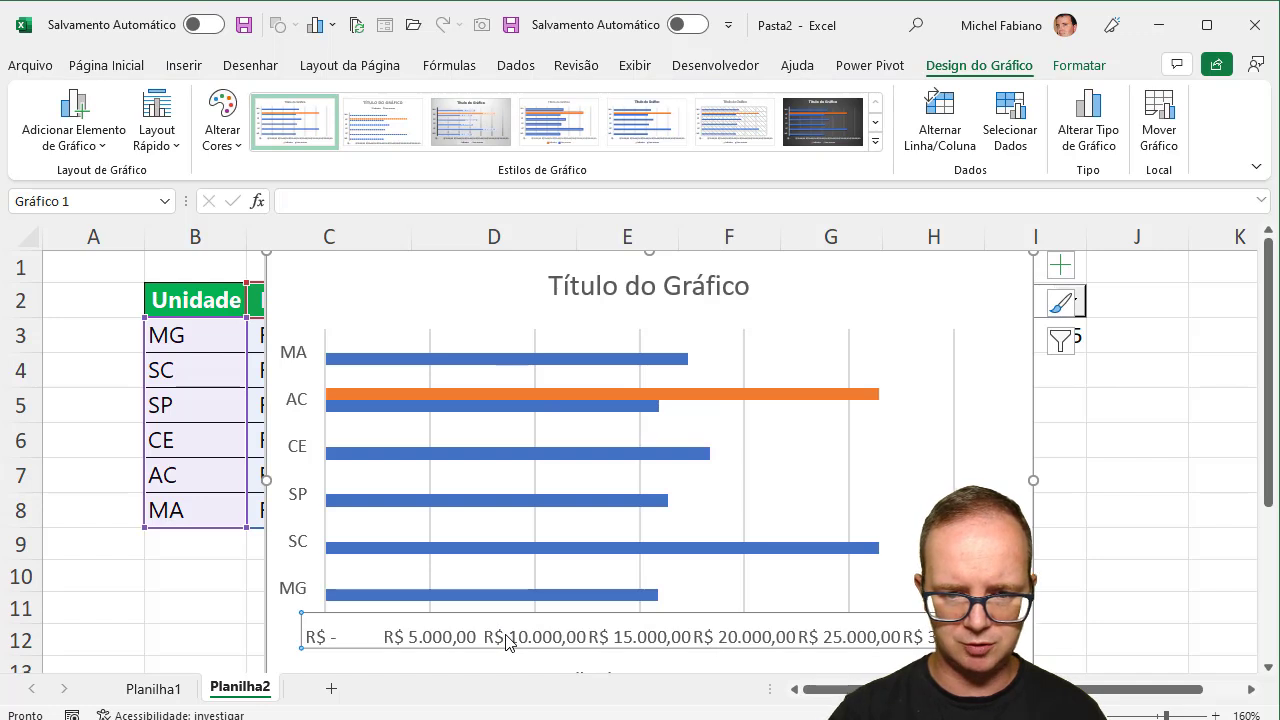
pyautogui.press('Delete')
pyautogui.click(439, 547)
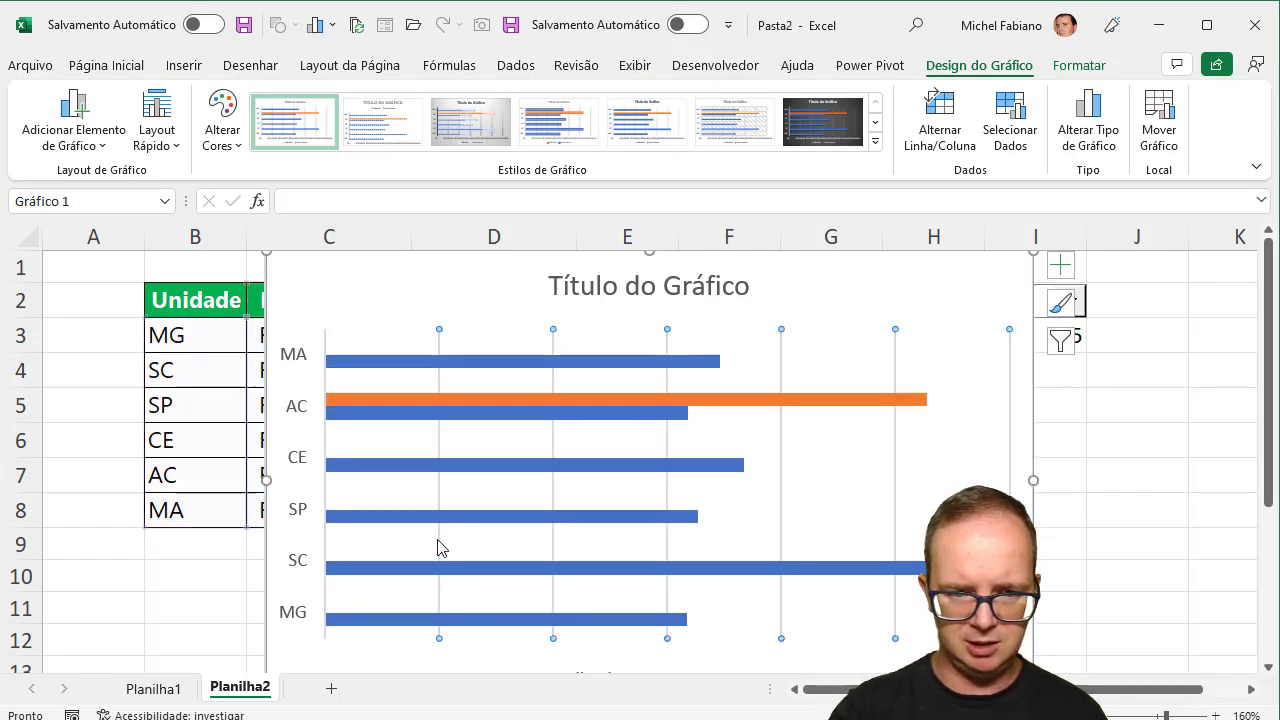
pyautogui.press('Delete')
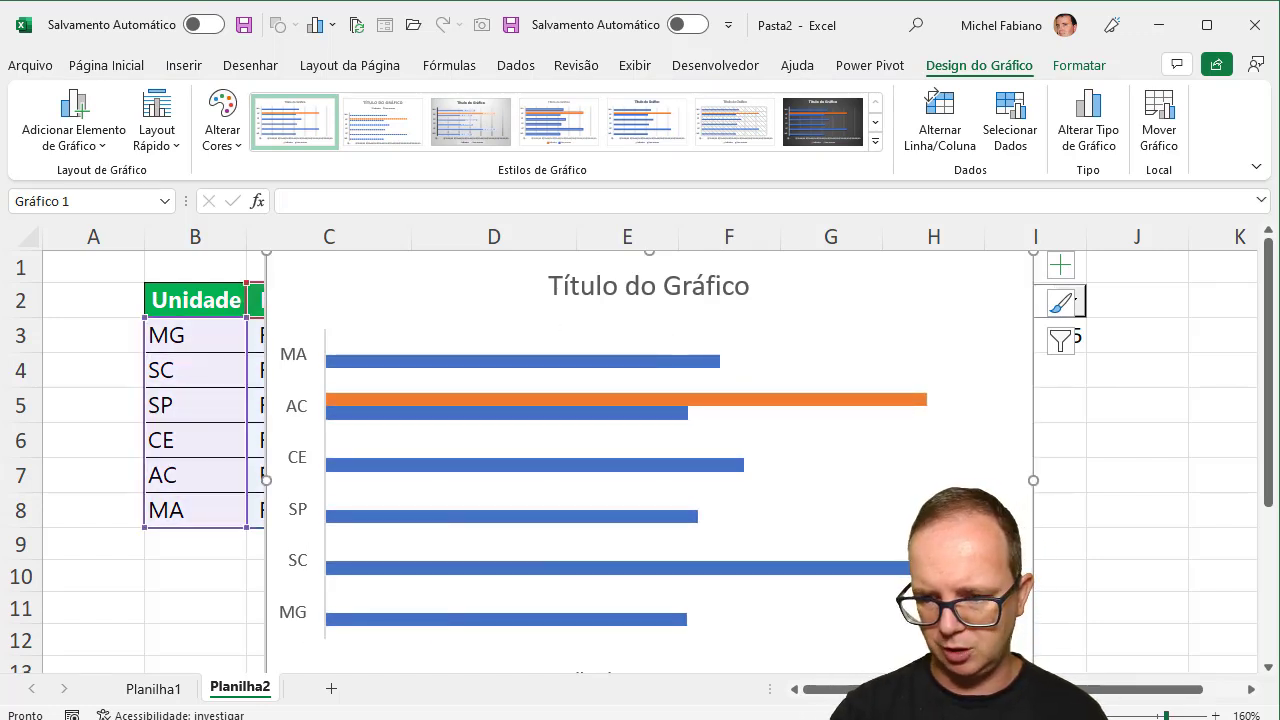
pyautogui.scroll(-2, 640, 450)
pyautogui.scroll(-1, 640, 450)
pyautogui.scroll(-1, 640, 450)
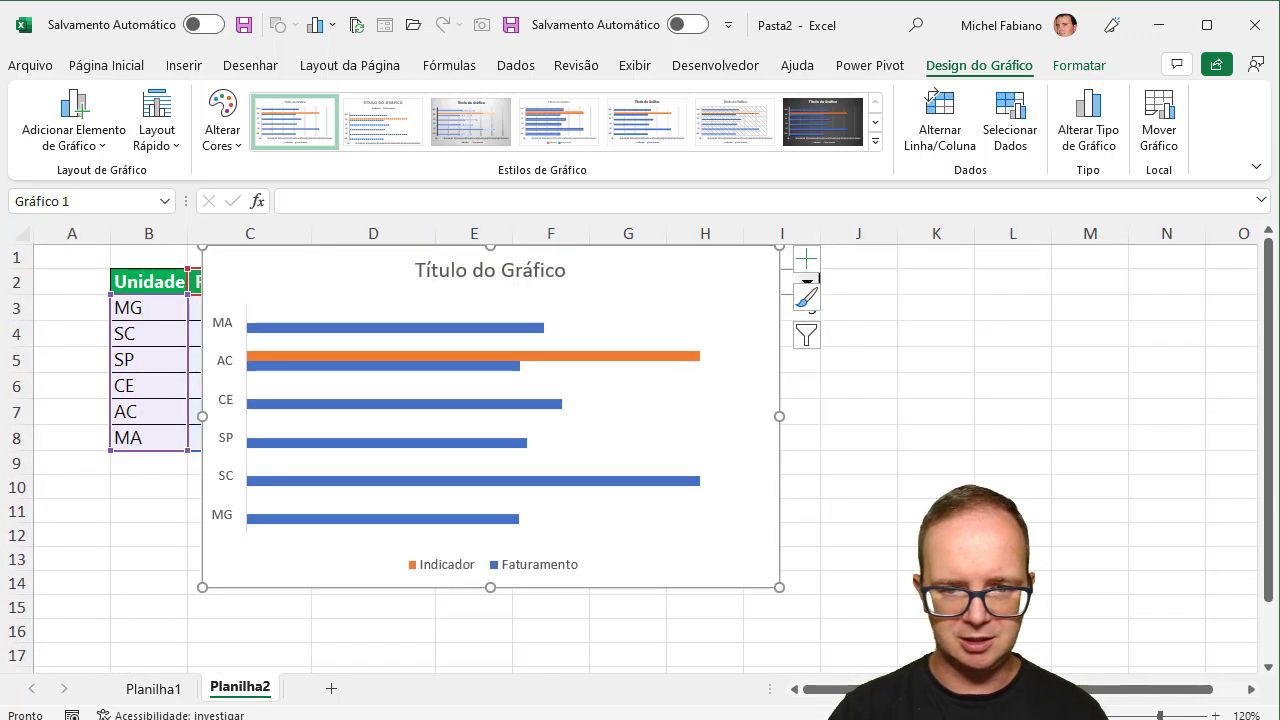
pyautogui.click(515, 575)
pyautogui.press('Delete')
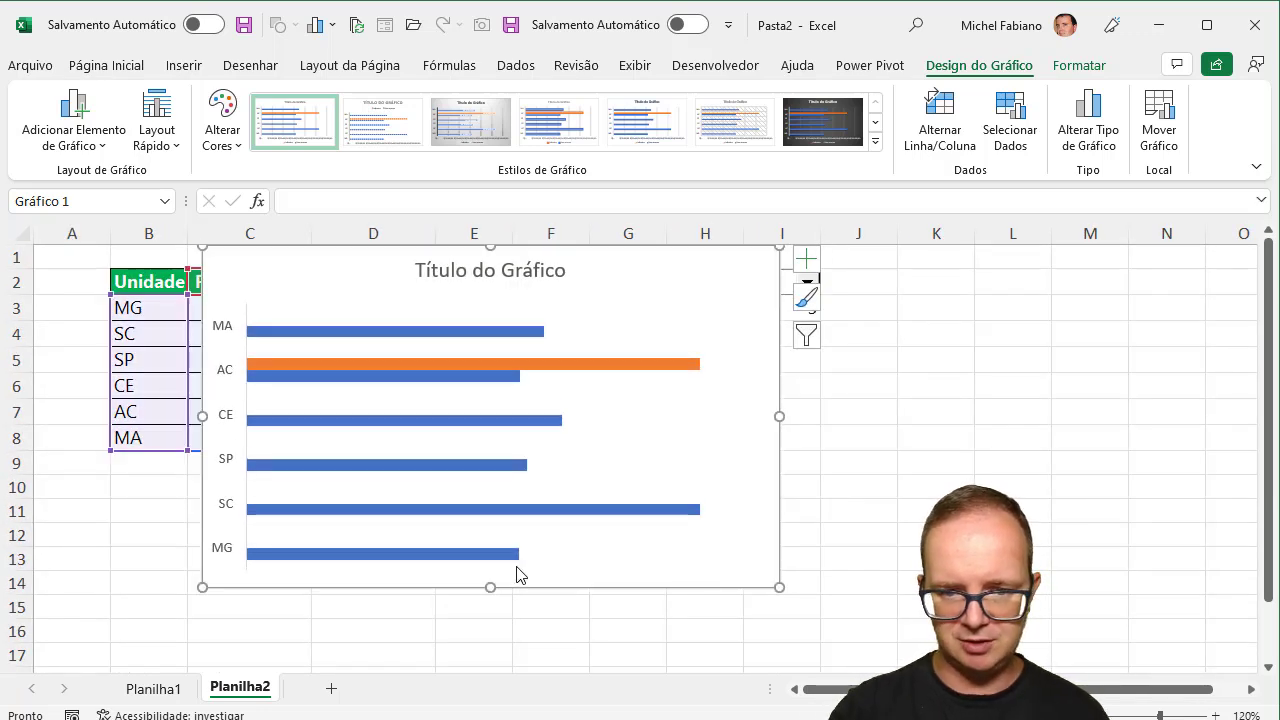
# Shrink the chart and place it below the unit drop-down
pyautogui.moveTo(780, 590)
pyautogui.mouseDown()
pyautogui.moveTo(685, 569)
pyautogui.moveTo(927, 608)
pyautogui.mouseUp()
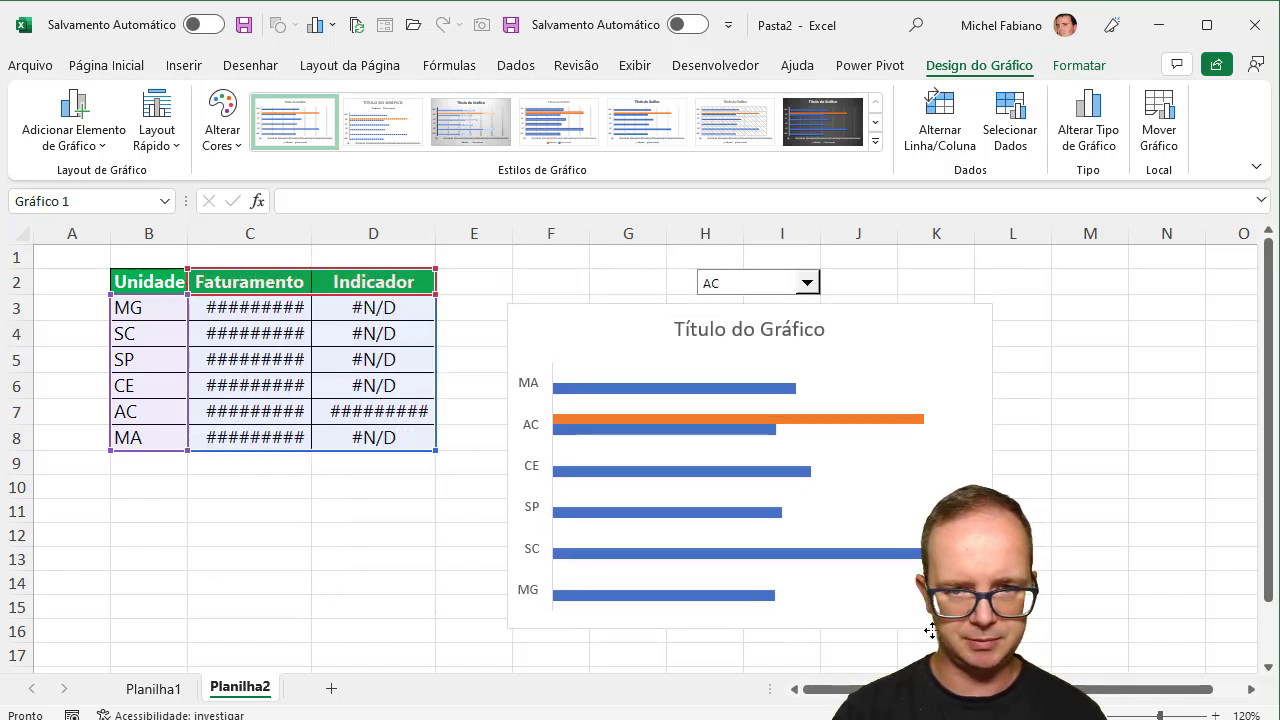
pyautogui.moveTo(927, 610); pyautogui.dragTo(902, 624)
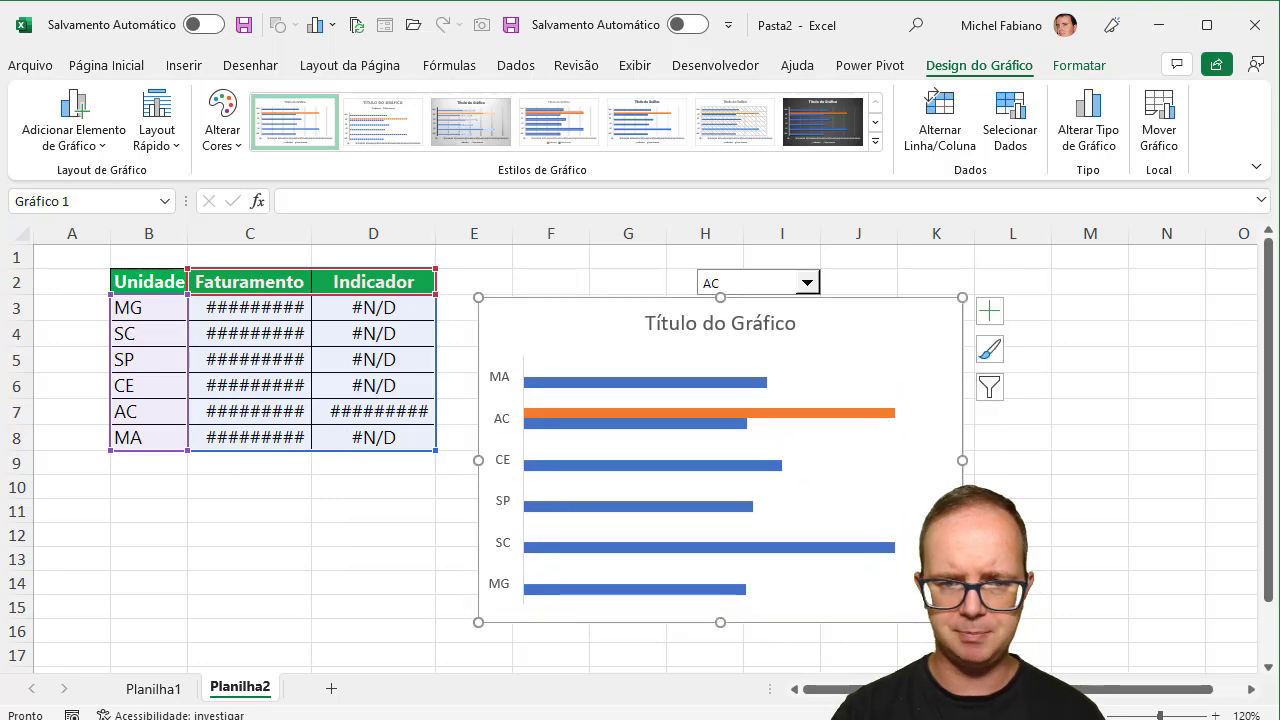
pyautogui.click(1074, 577)
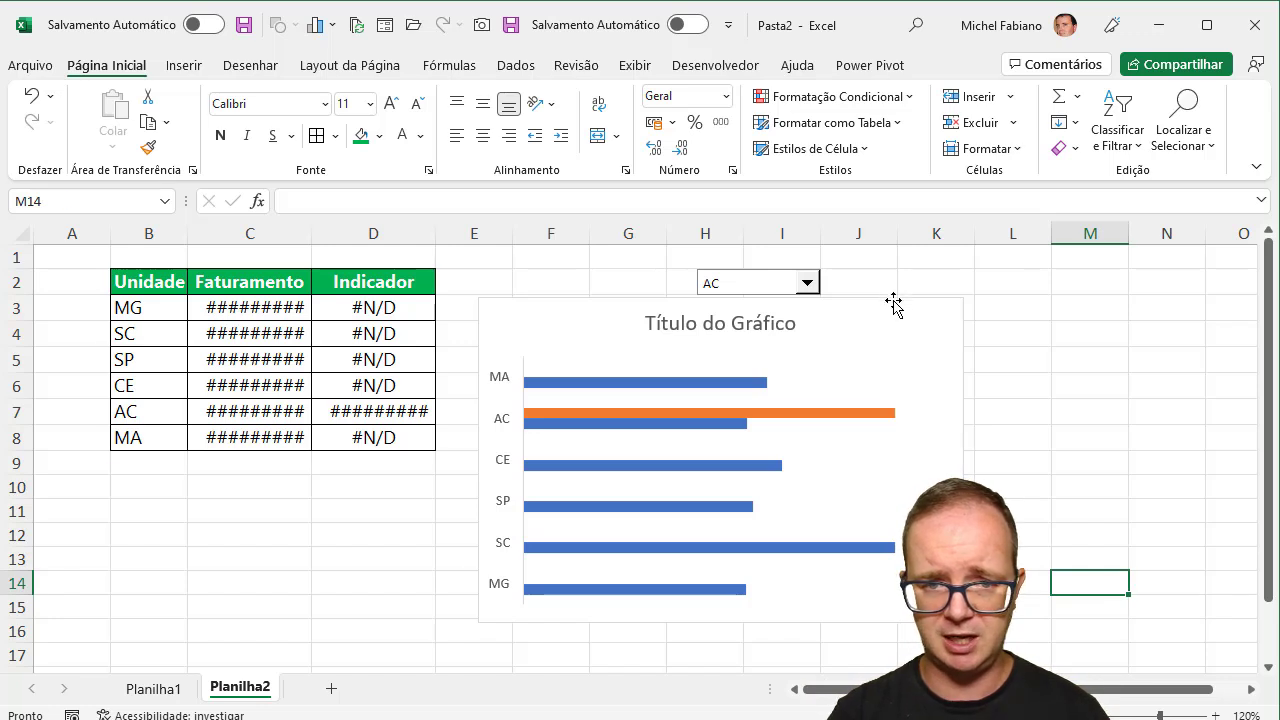
# Move the chart over columns B–F and enlarge it slightly
pyautogui.moveTo(893, 302); pyautogui.dragTo(515, 259)
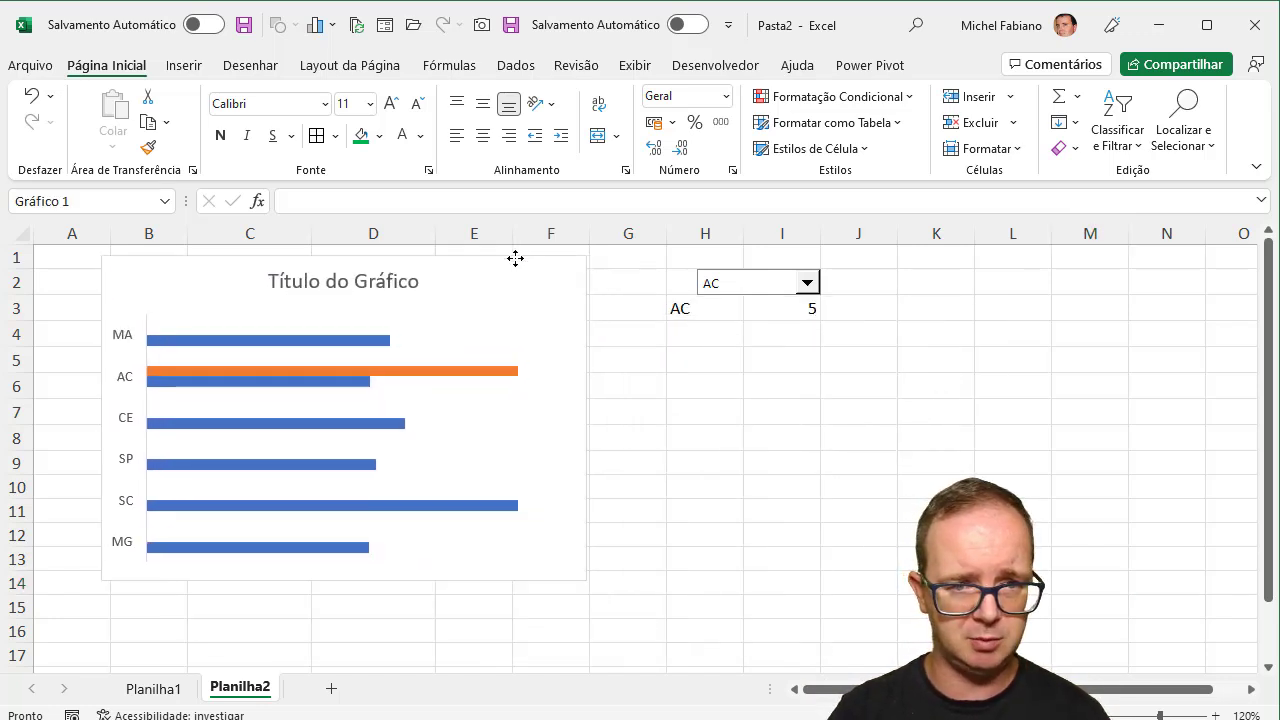
pyautogui.moveTo(582, 580); pyautogui.dragTo(642, 594)
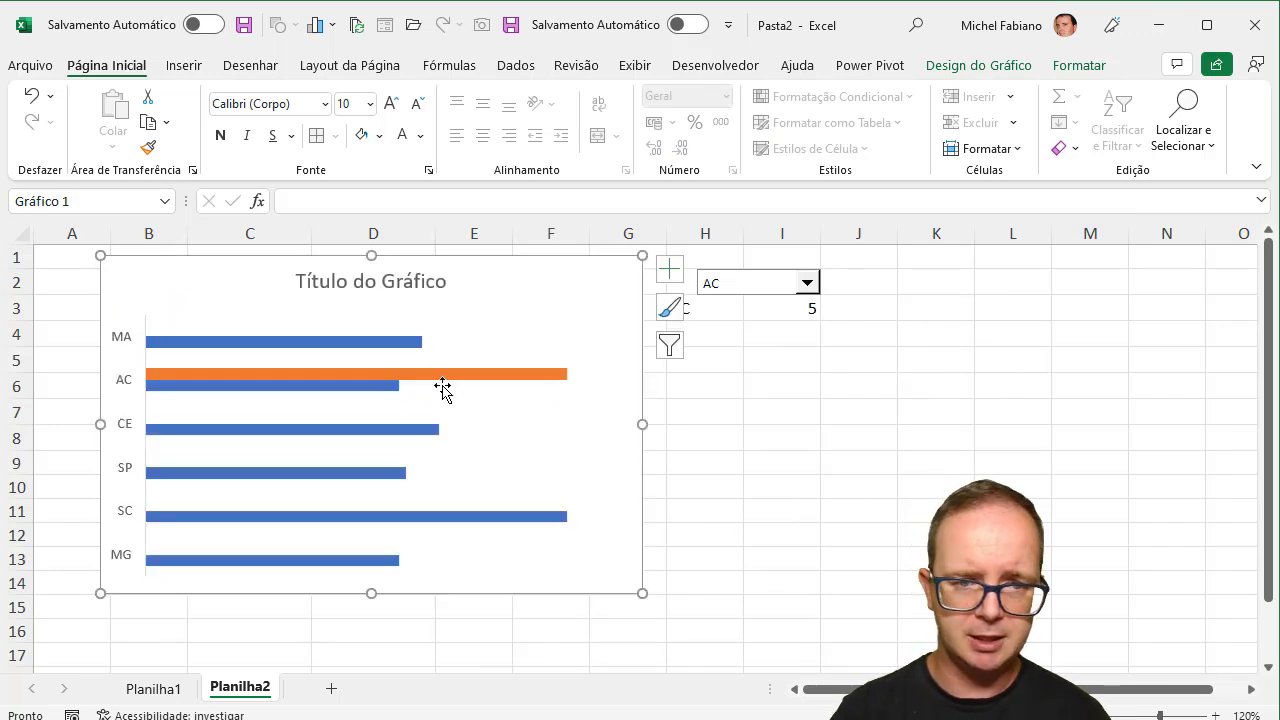
pyautogui.click(398, 342)
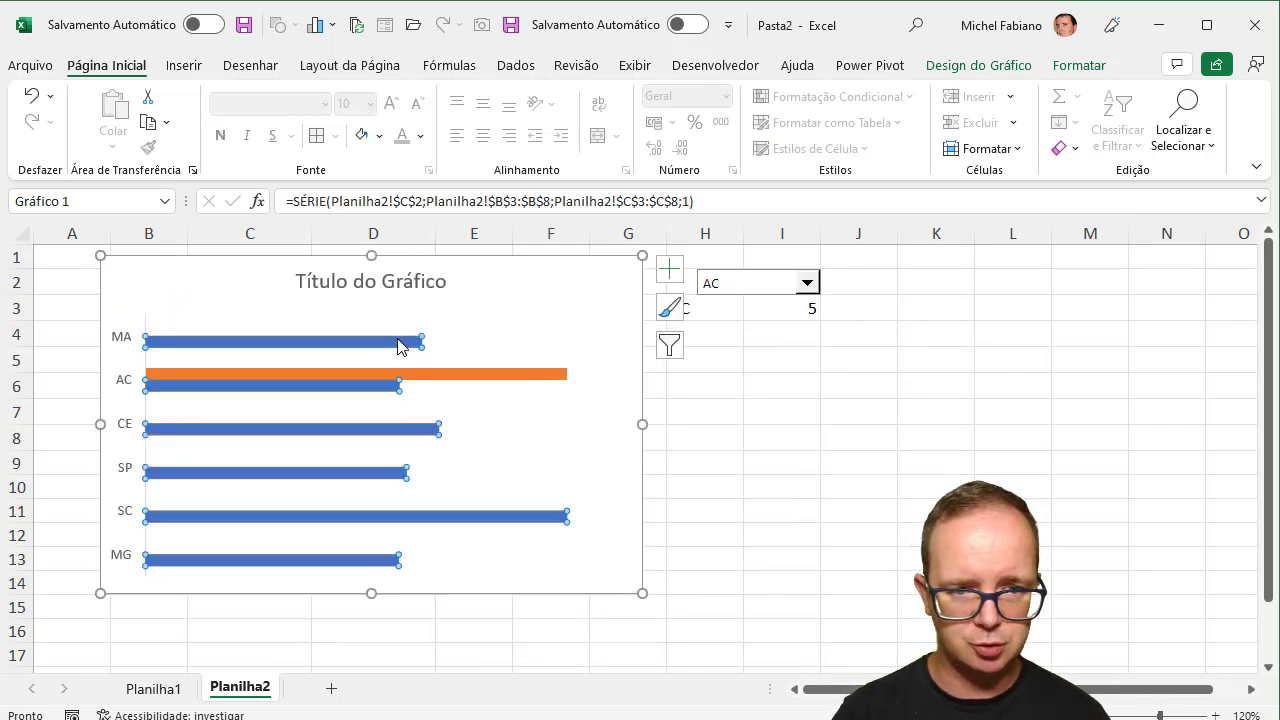
pyautogui.click(444, 378)
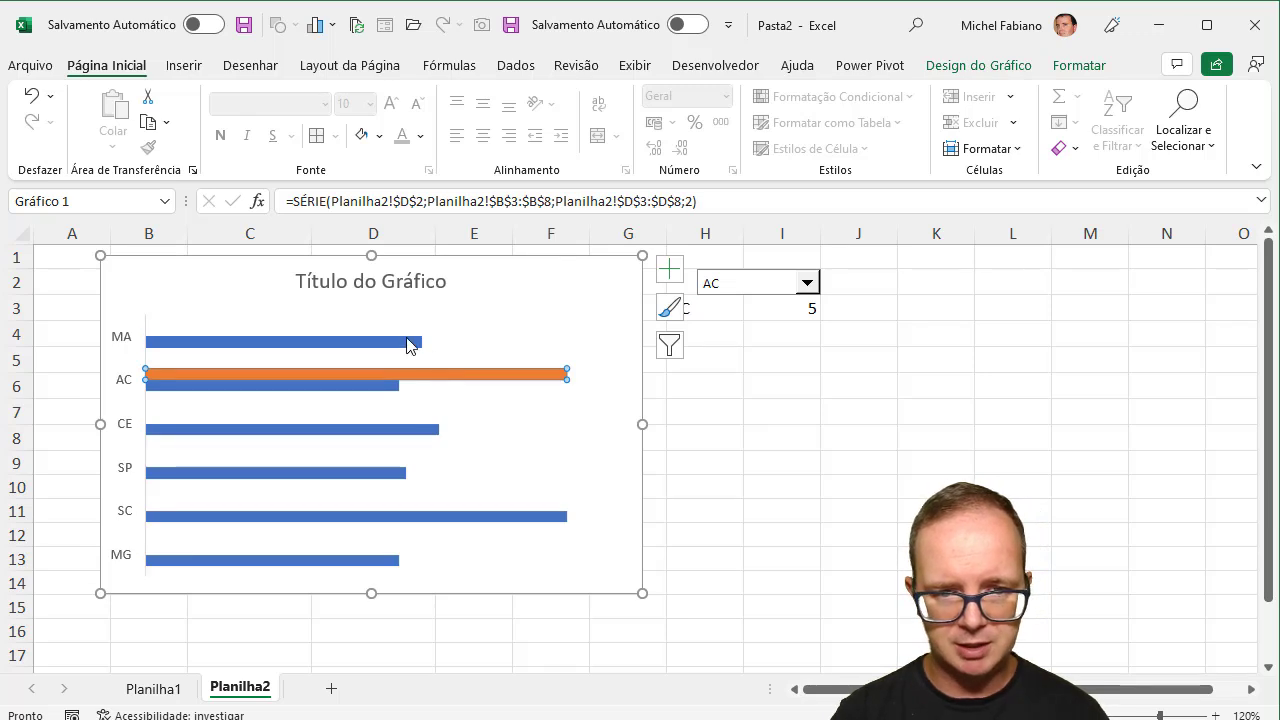
# Plot the blue Faturamento series on the secondary axis
pyautogui.click(408, 342)
pyautogui.rightClick(408, 344)
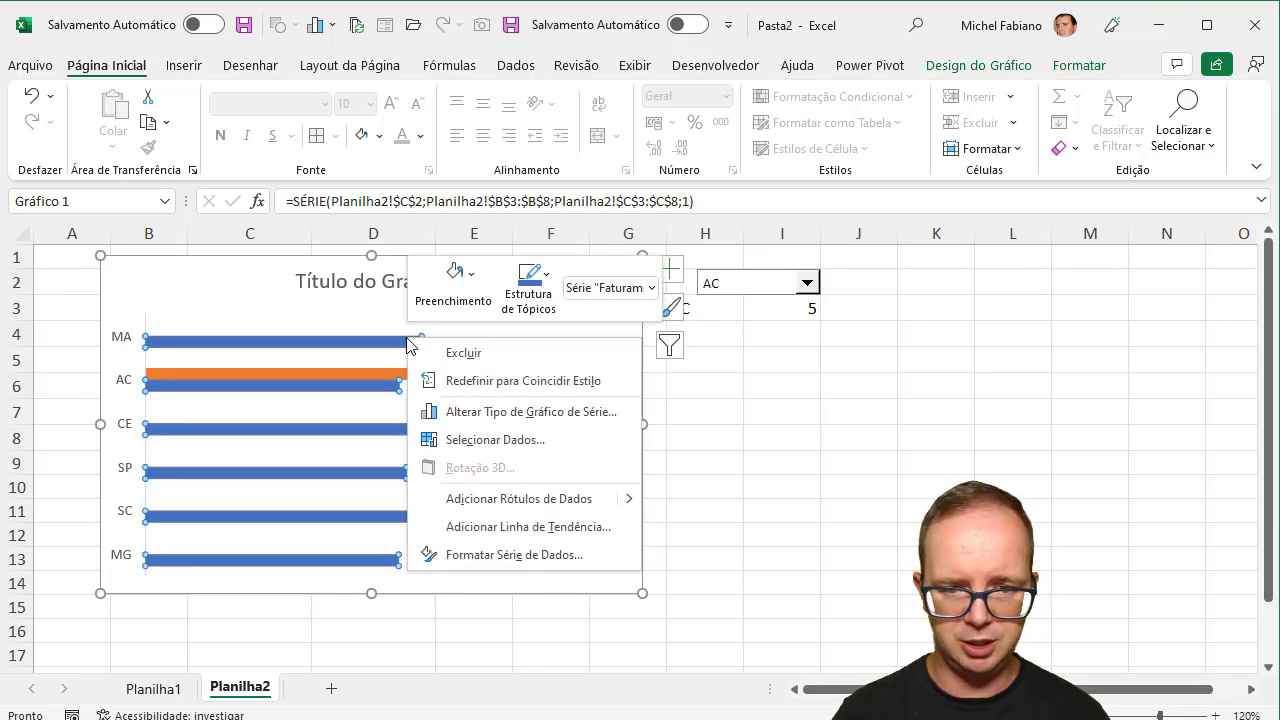
pyautogui.click(478, 558)
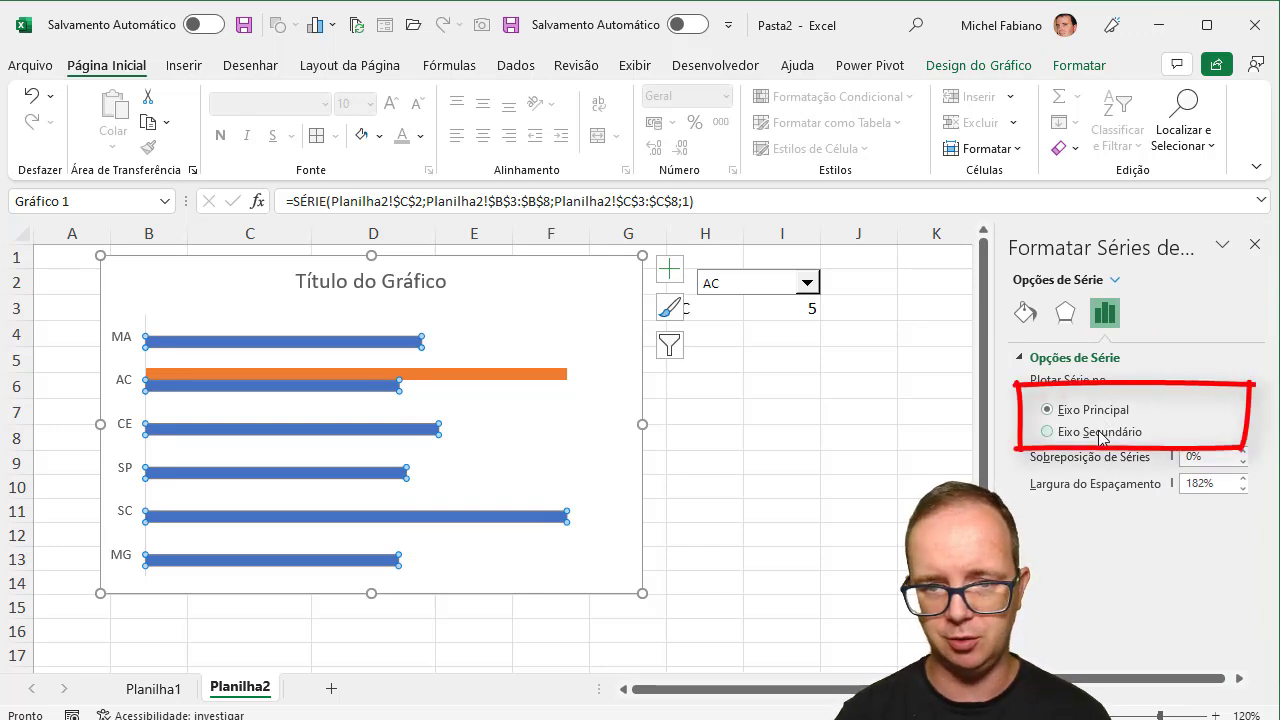
pyautogui.click(1047, 431)
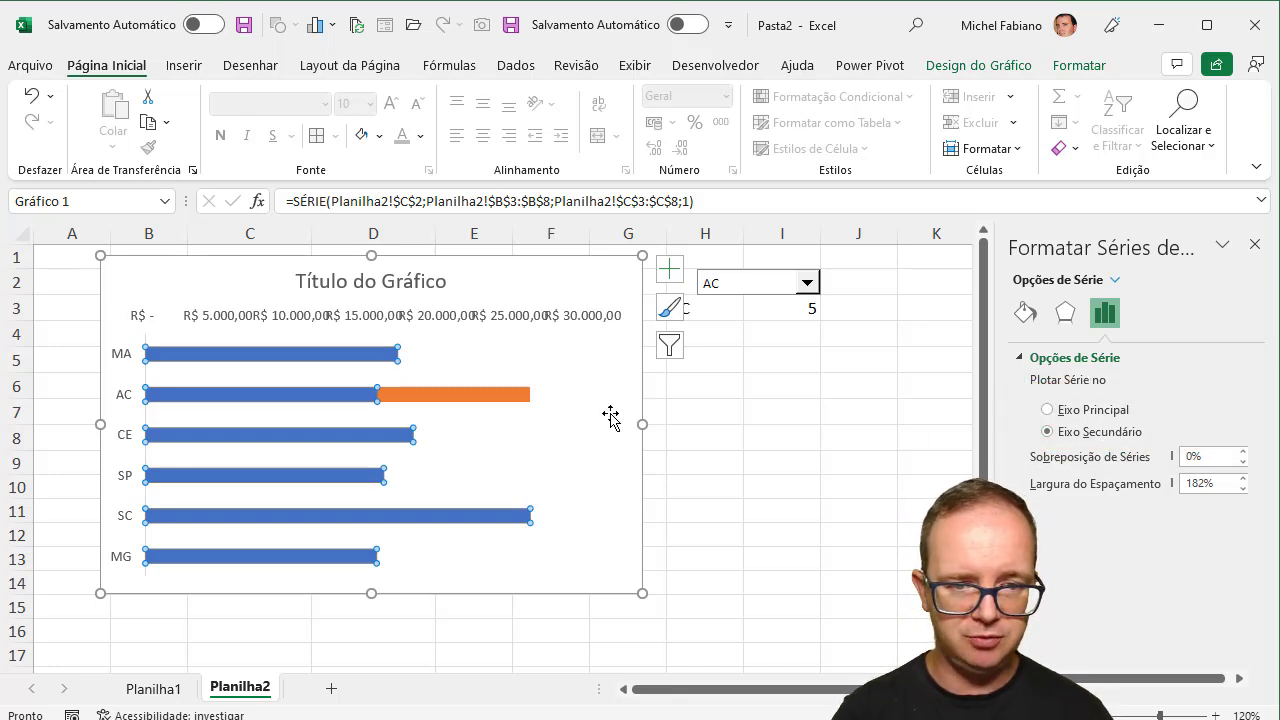
pyautogui.click(462, 402)
pyautogui.write('40')
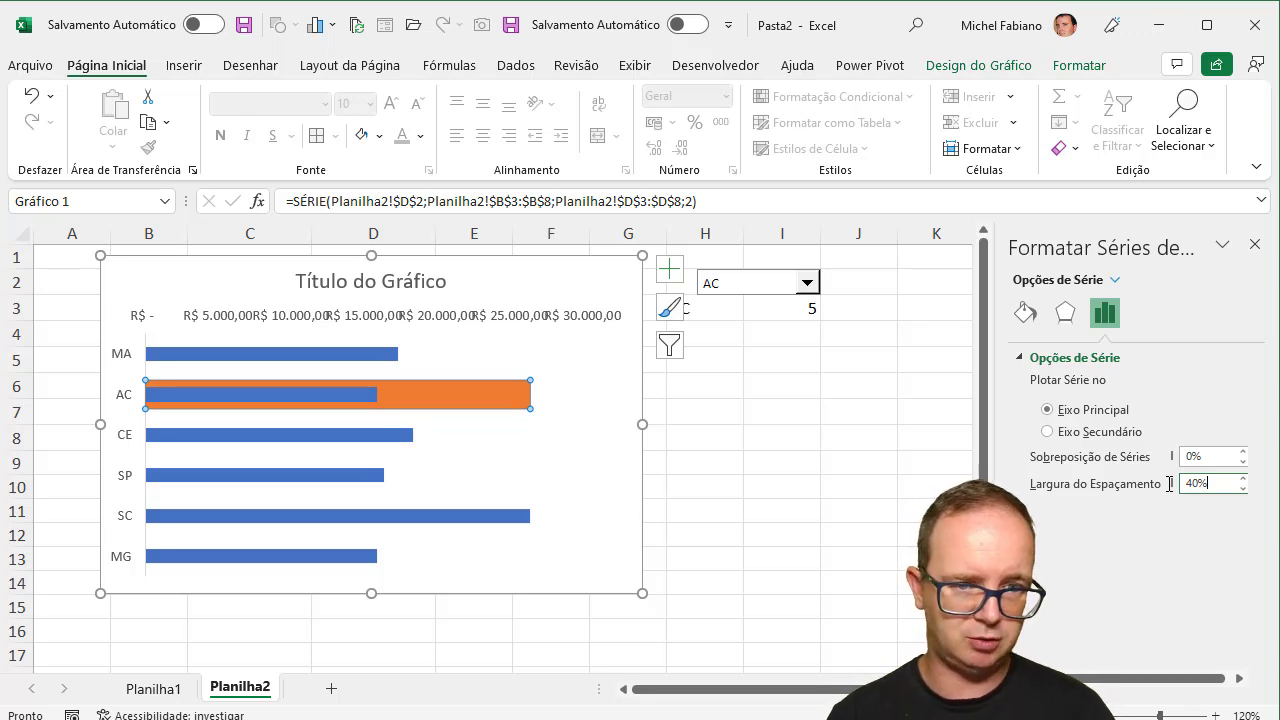
# Set the blue Faturamento series gap width to 100%, keeping it narrower than AC's orange bar
pyautogui.click(387, 354)
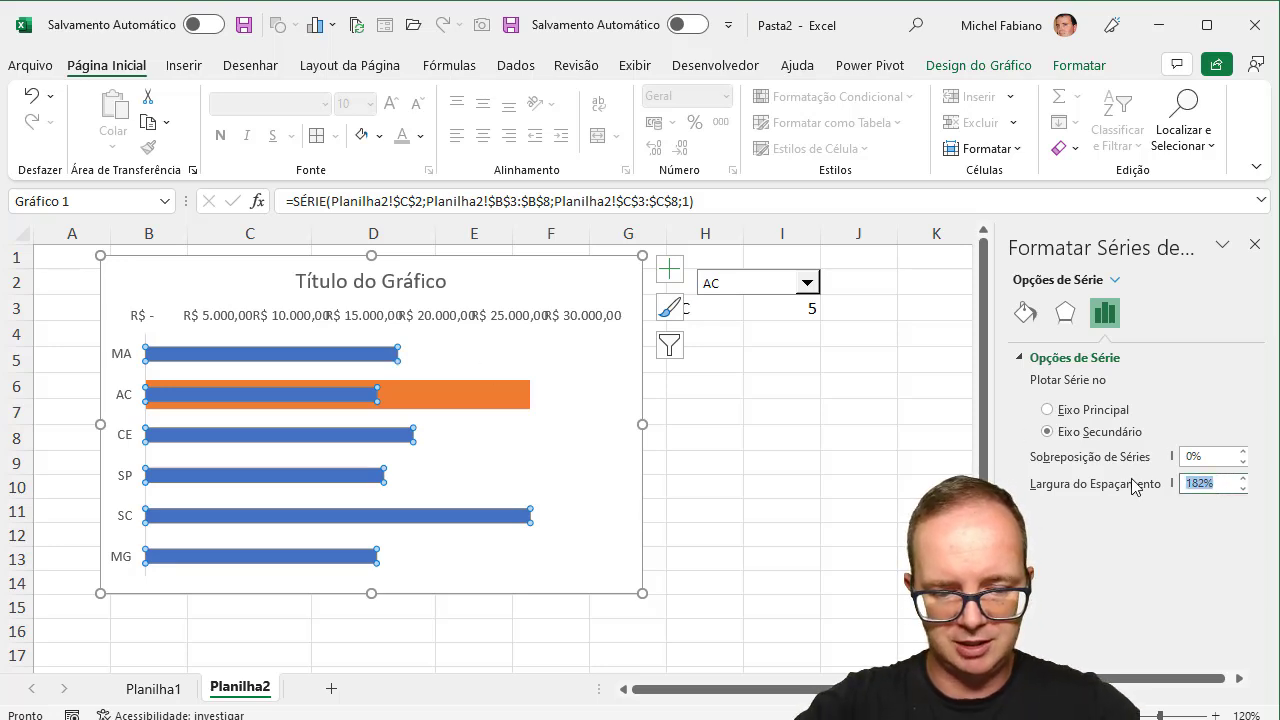
pyautogui.write('100')
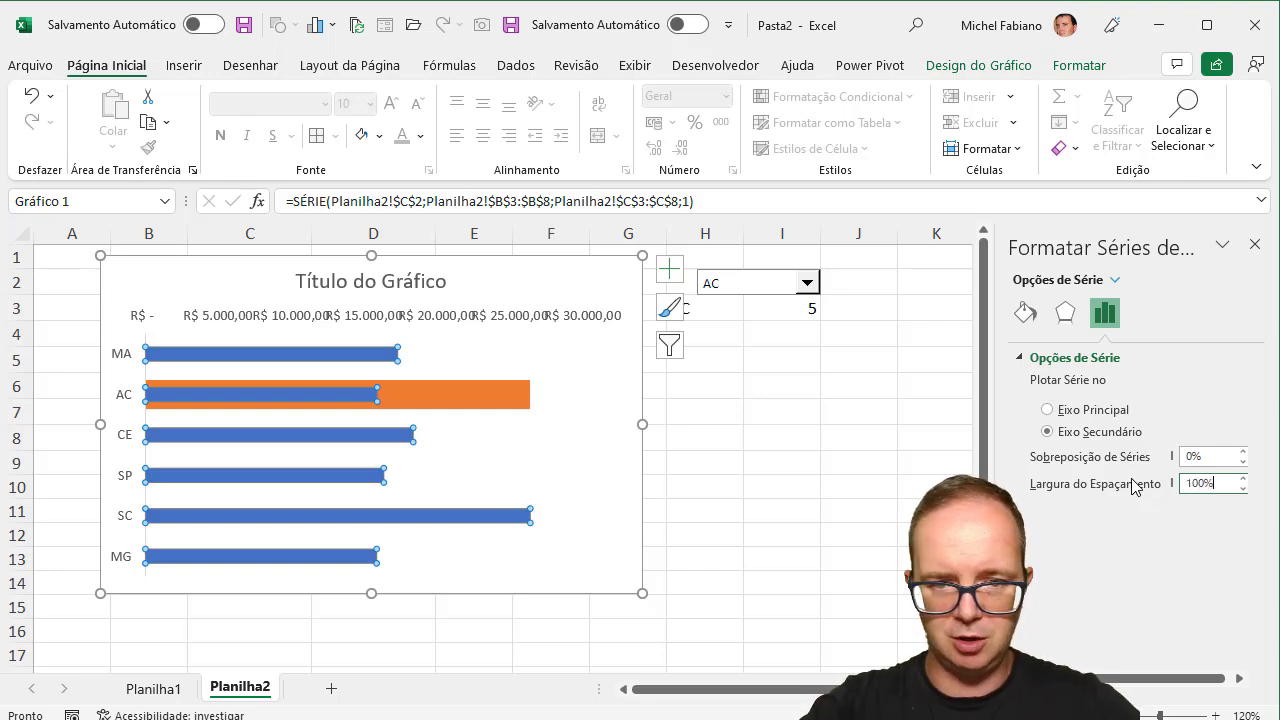
pyautogui.press('Return')
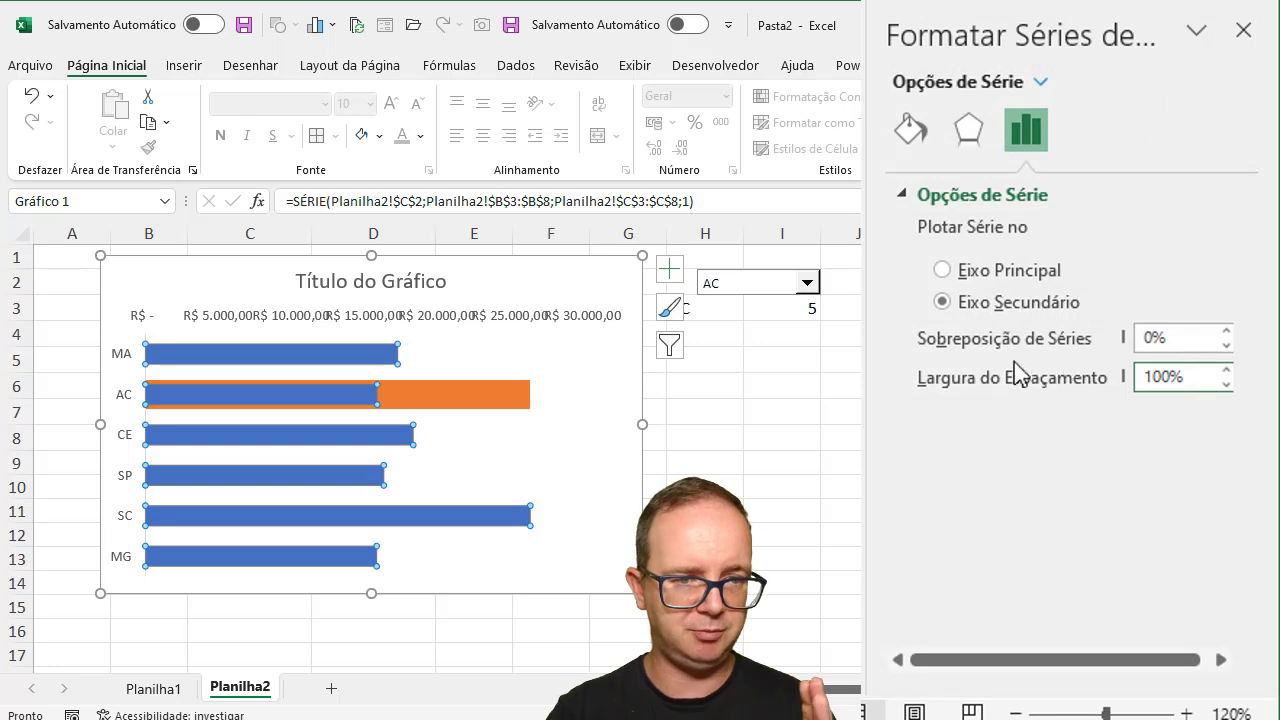
pyautogui.click(419, 396)
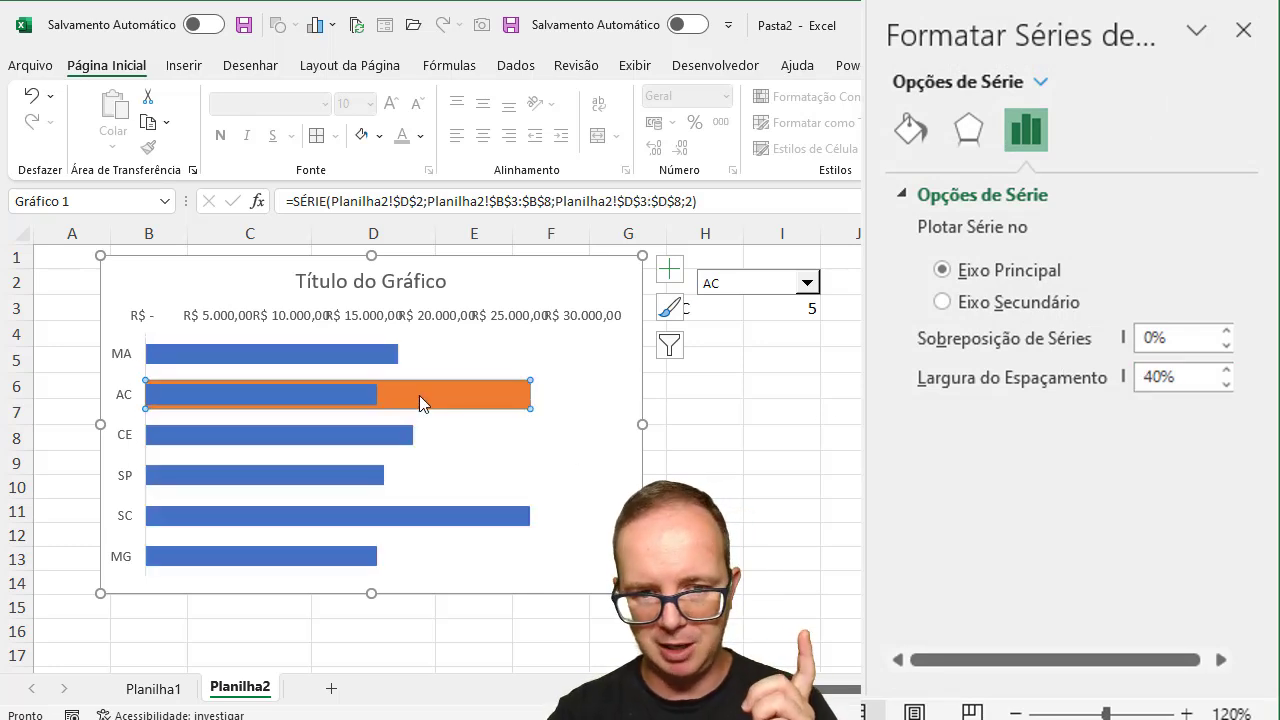
pyautogui.click(379, 354)
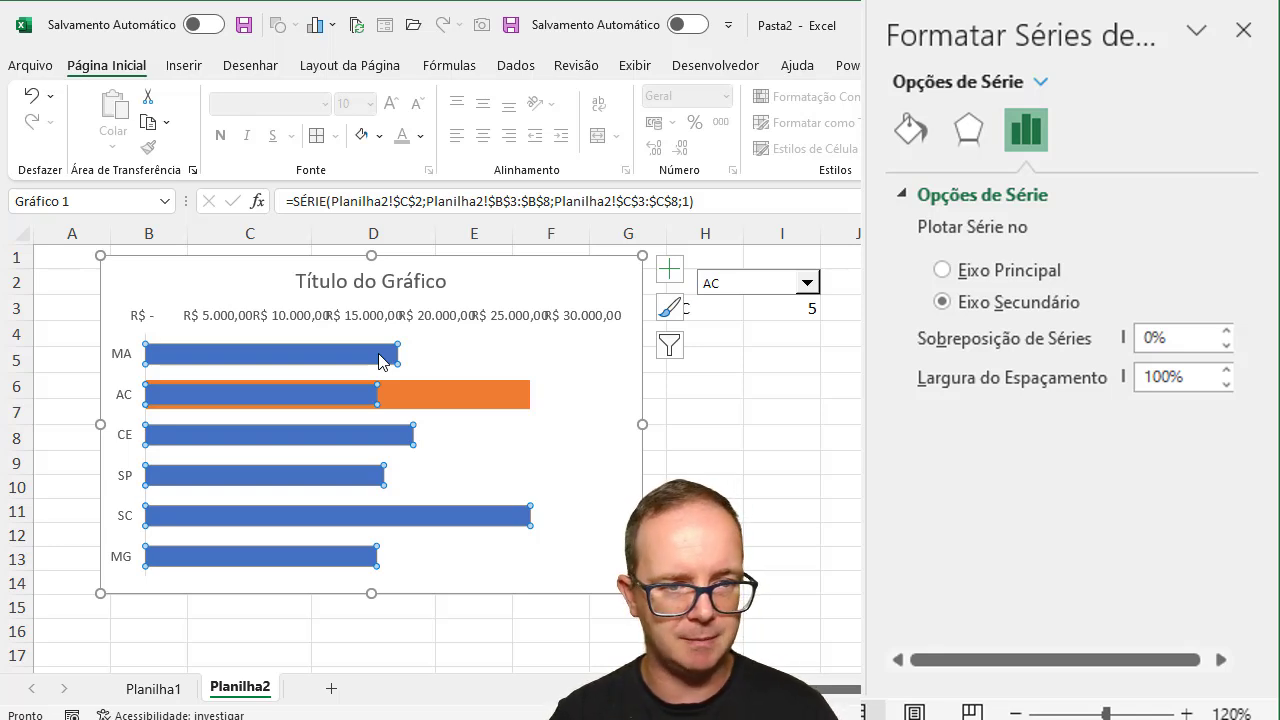
pyautogui.click(422, 316)
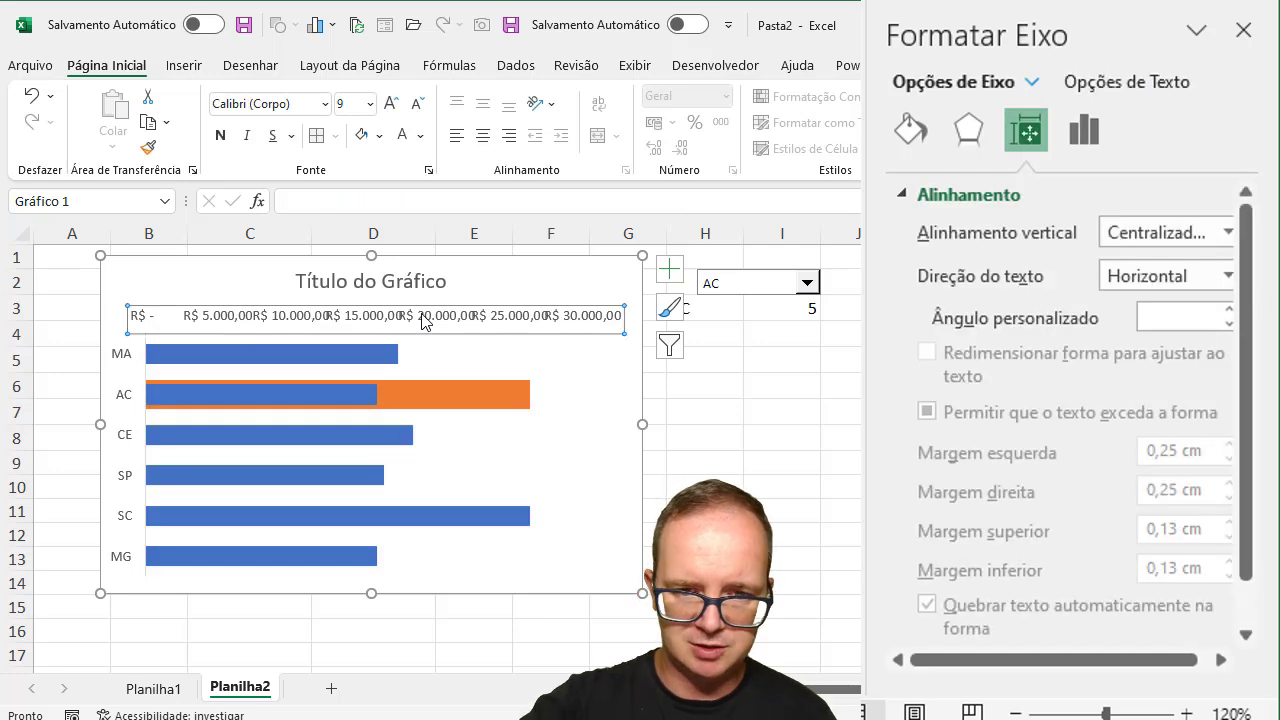
# Delete the secondary value axis, then check the orange and blue series options
pyautogui.press('Delete')
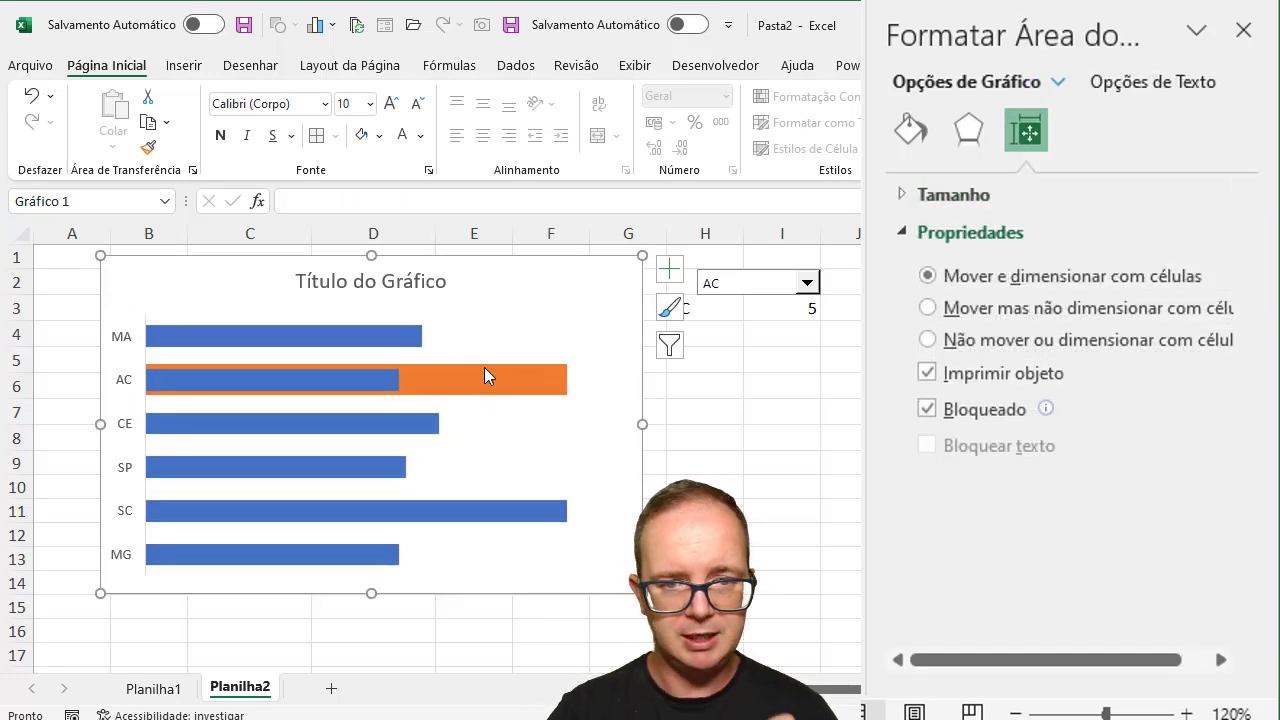
pyautogui.click(484, 377)
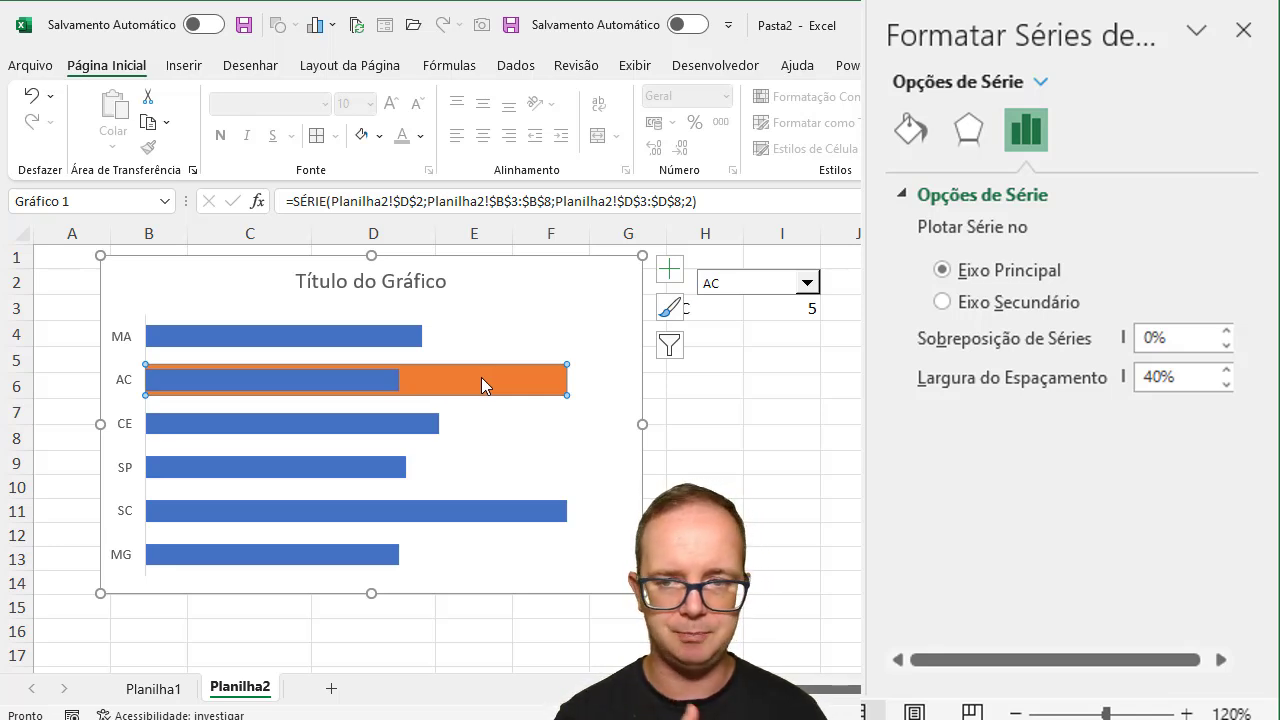
pyautogui.click(397, 346)
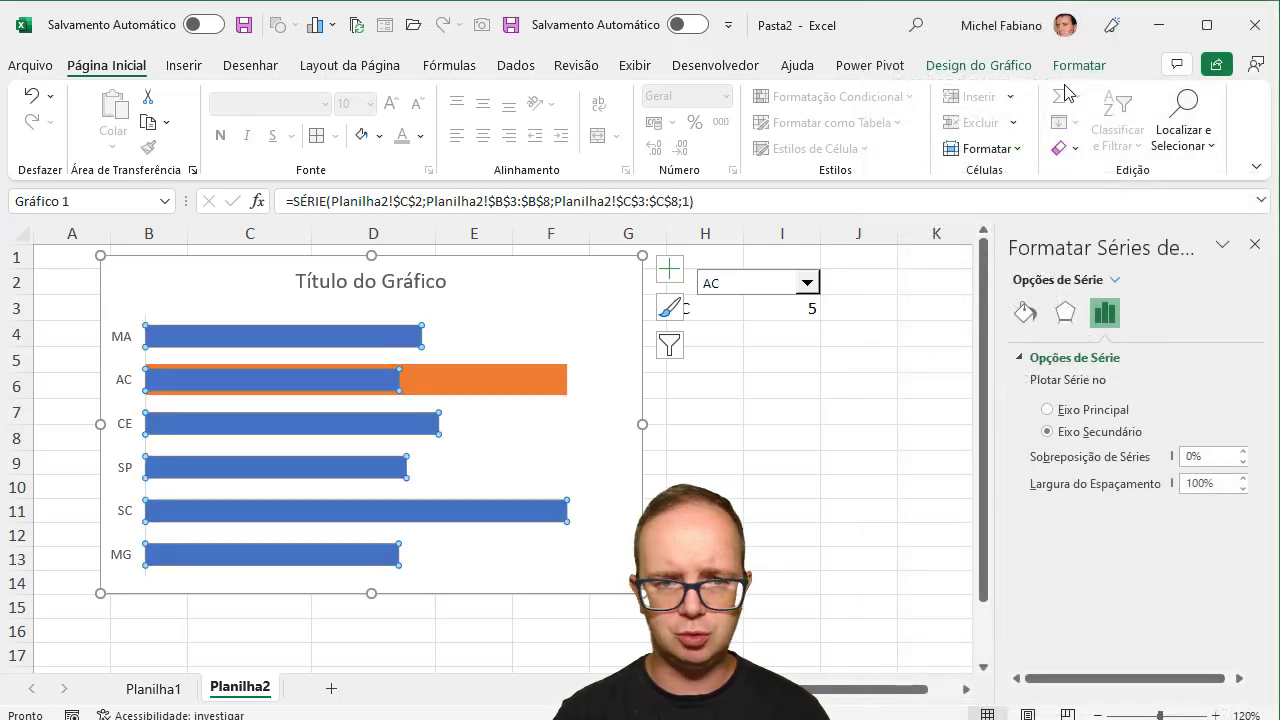
# Fill the blue Faturamento bars with dark grey, then select the orange Indicador series
pyautogui.click(1005, 68)
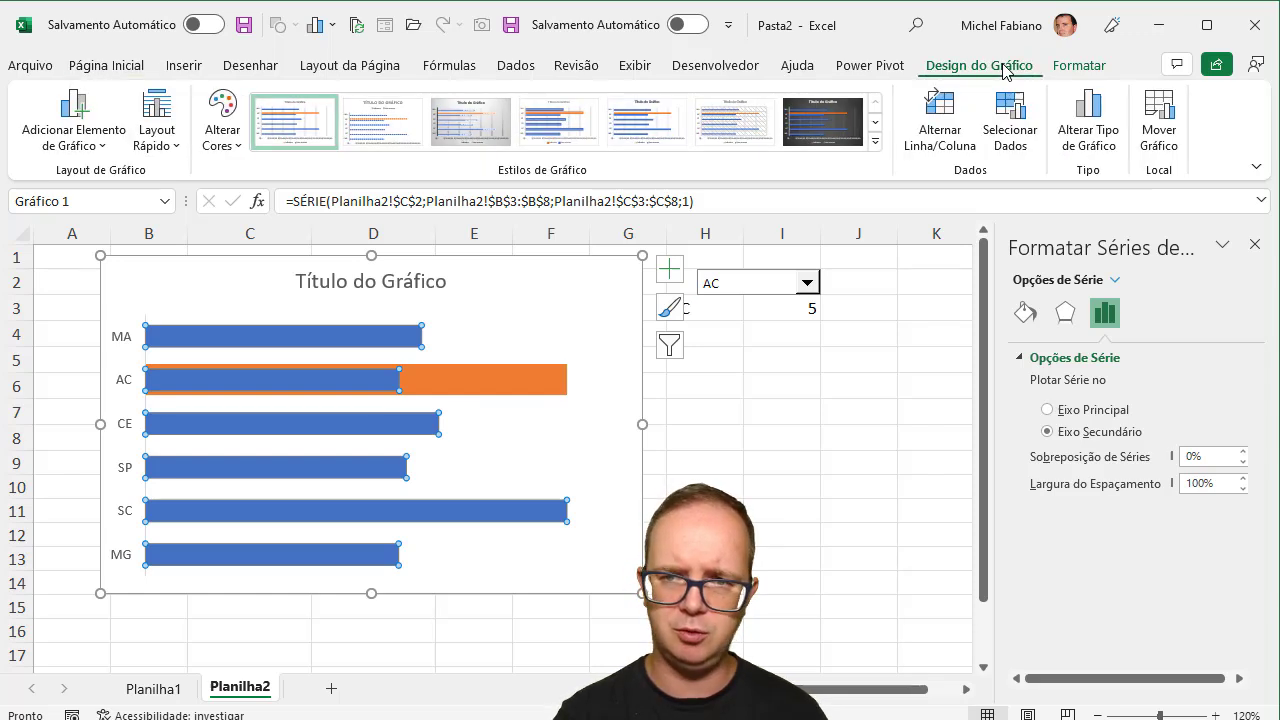
pyautogui.click(1070, 70)
pyautogui.click(725, 97)
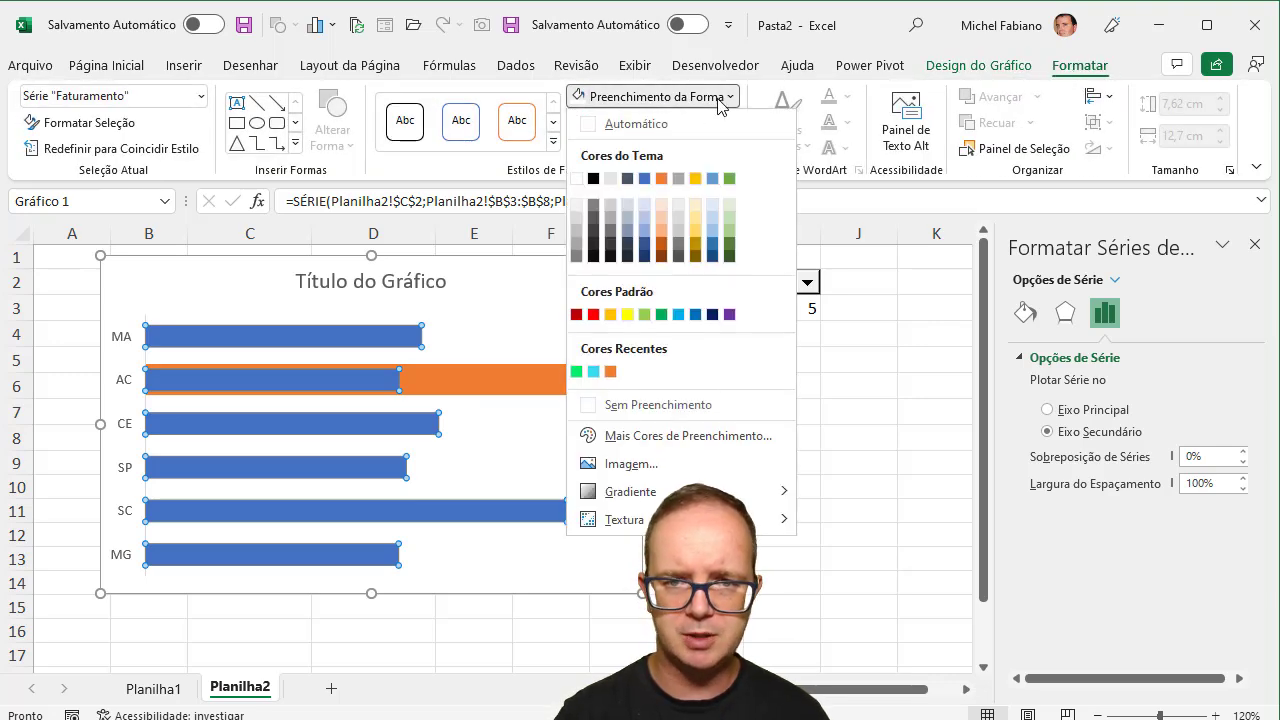
pyautogui.click(610, 248)
pyautogui.click(515, 378)
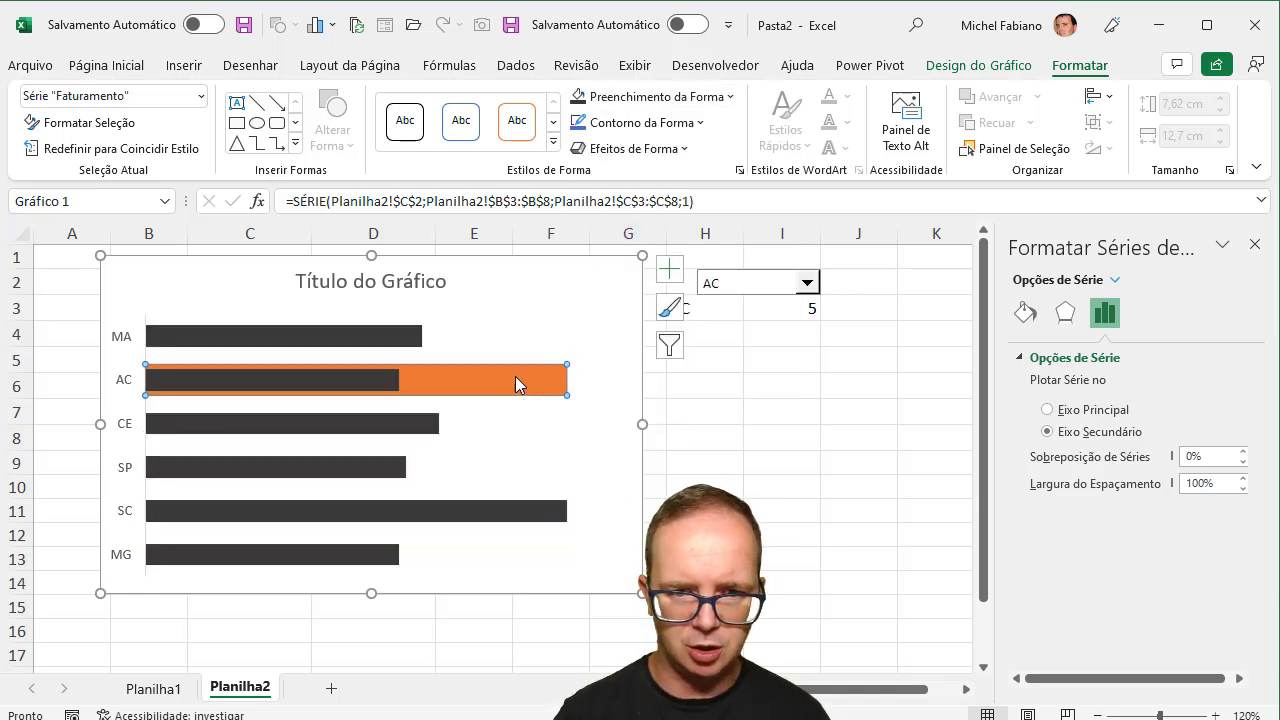
# Replace the AC Indicador bar's solid orange with a light blue linear gradient
pyautogui.click(1024, 314)
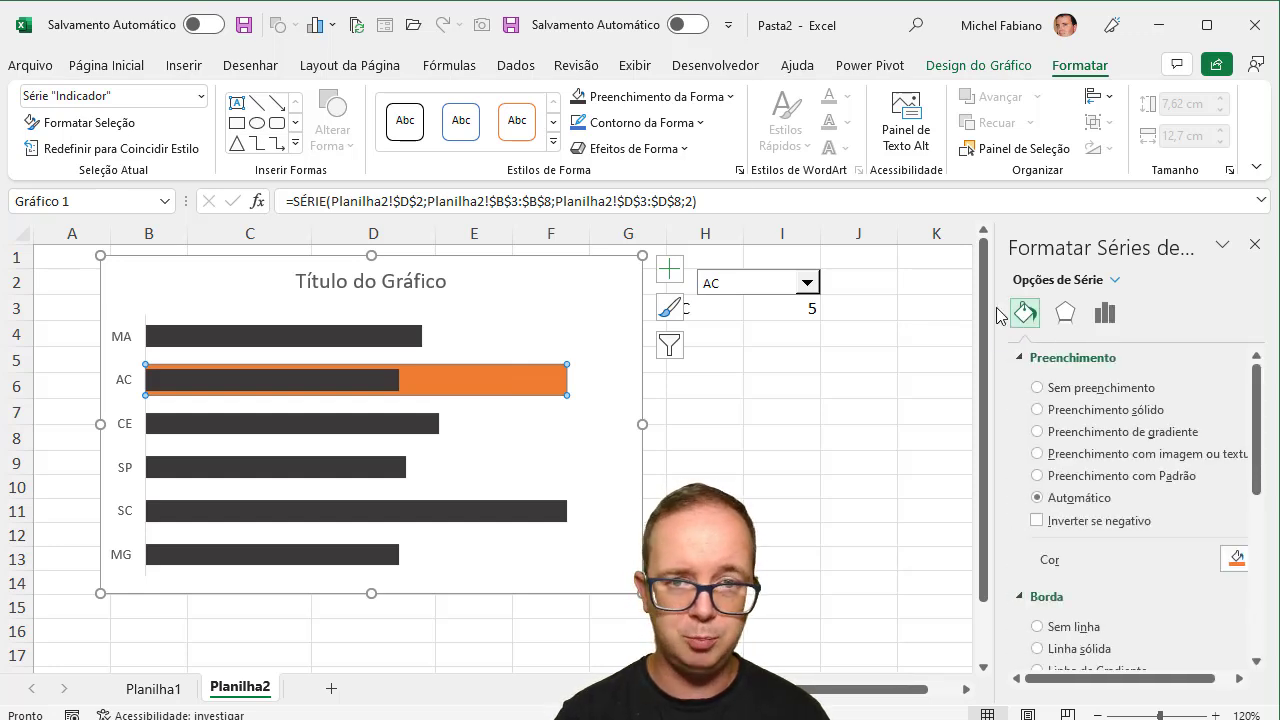
pyautogui.click(718, 97)
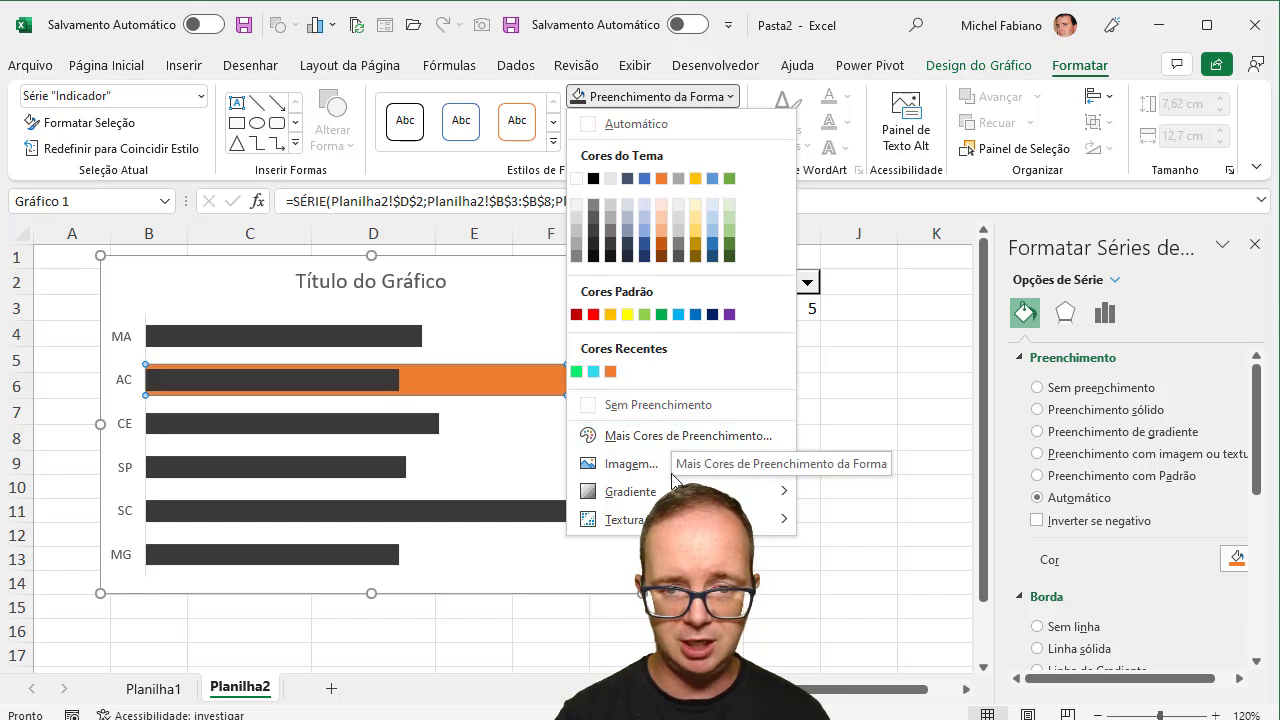
pyautogui.moveTo(700, 491)
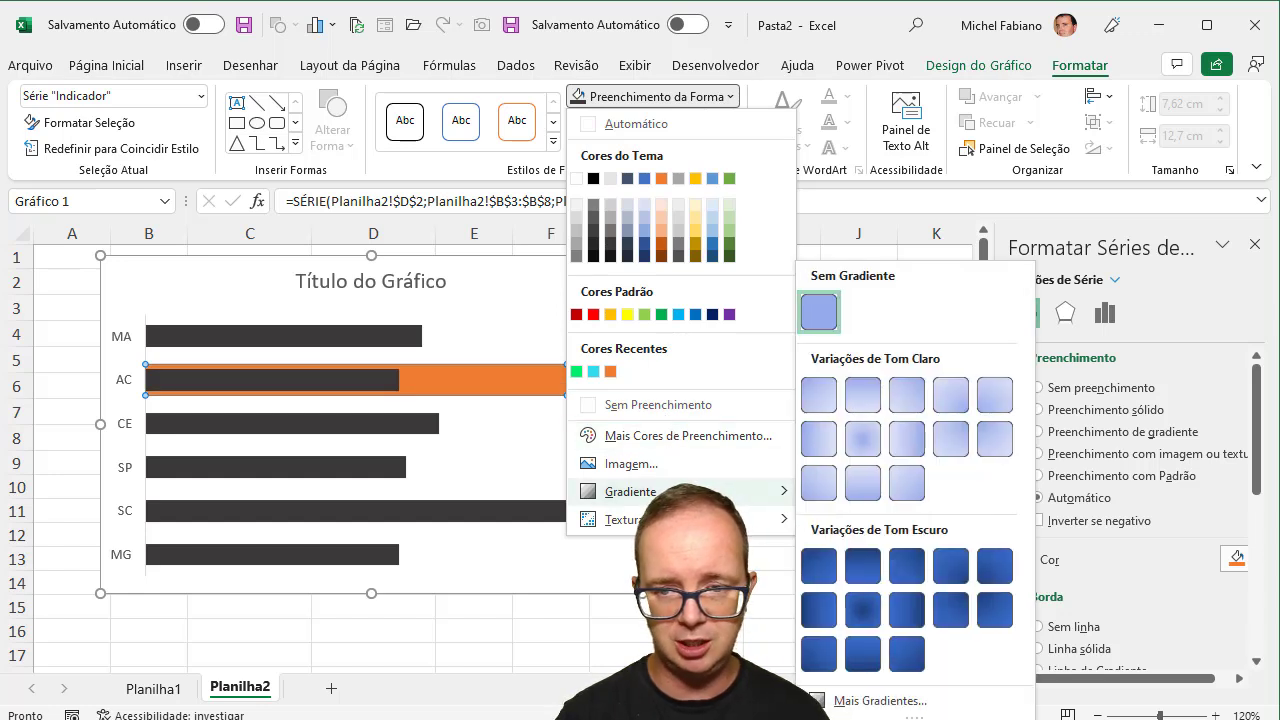
pyautogui.click(819, 438)
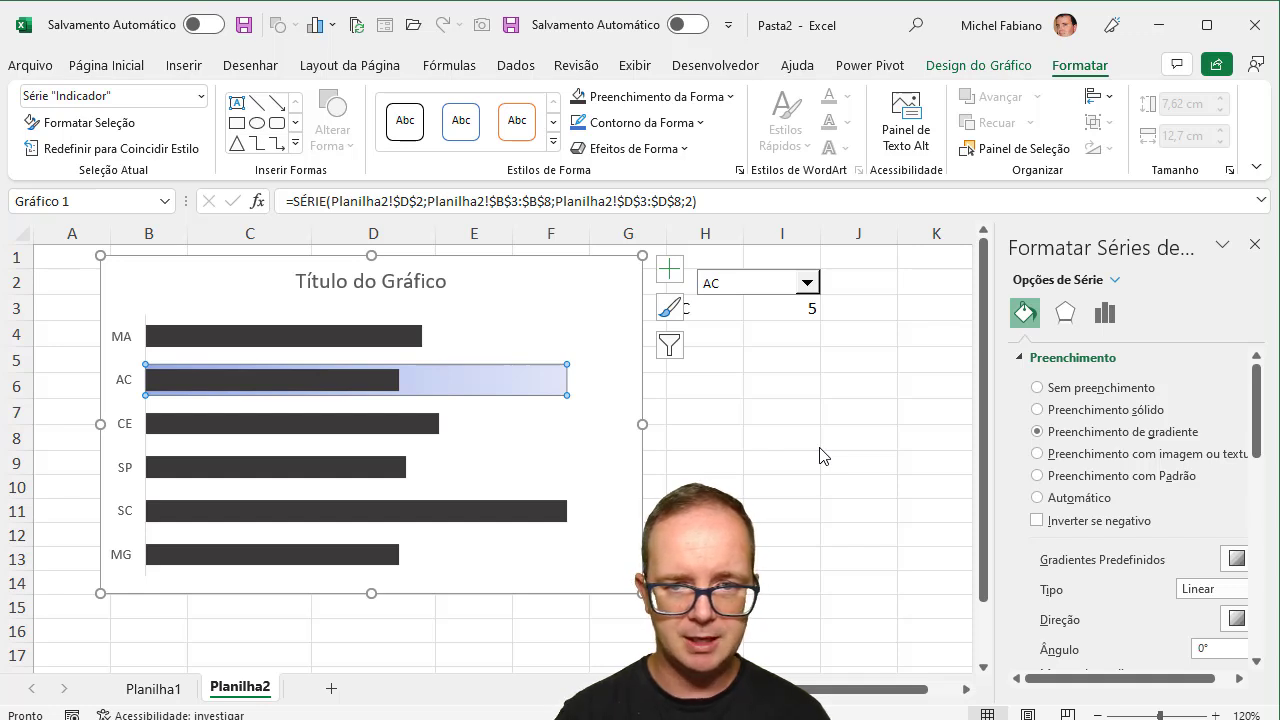
pyautogui.click(808, 282)
pyautogui.click(777, 318)
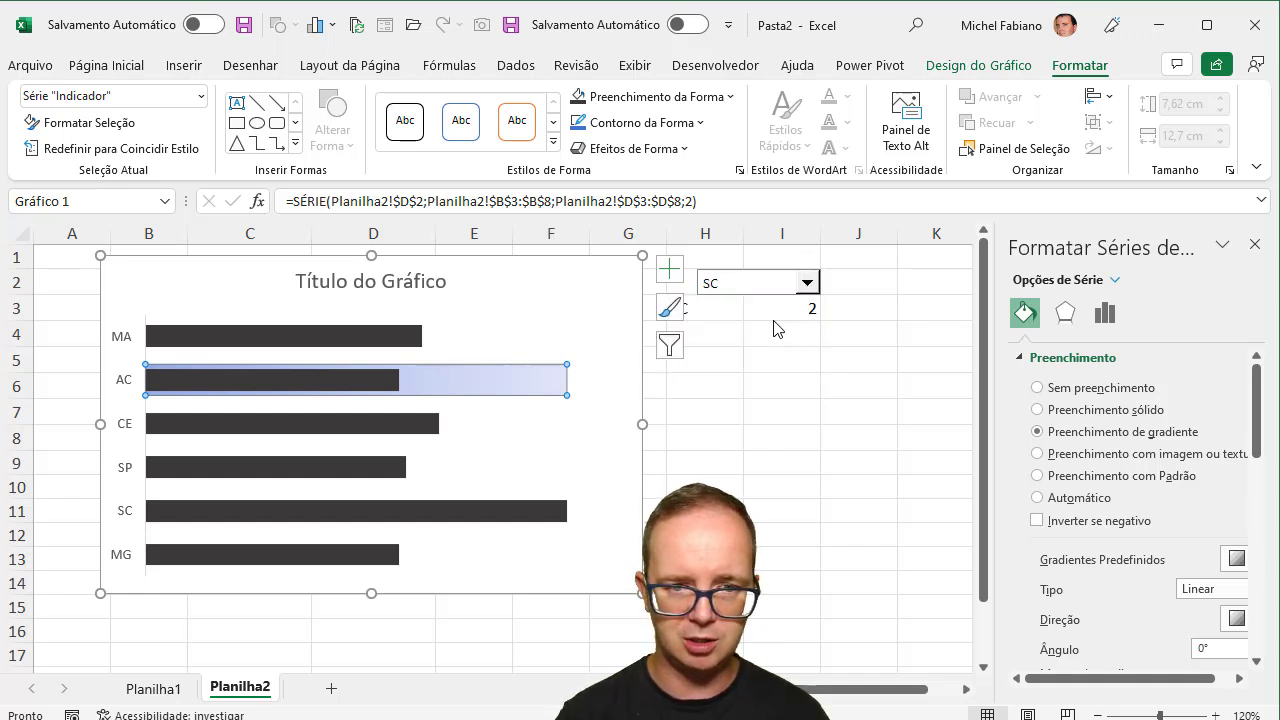
pyautogui.click(815, 287)
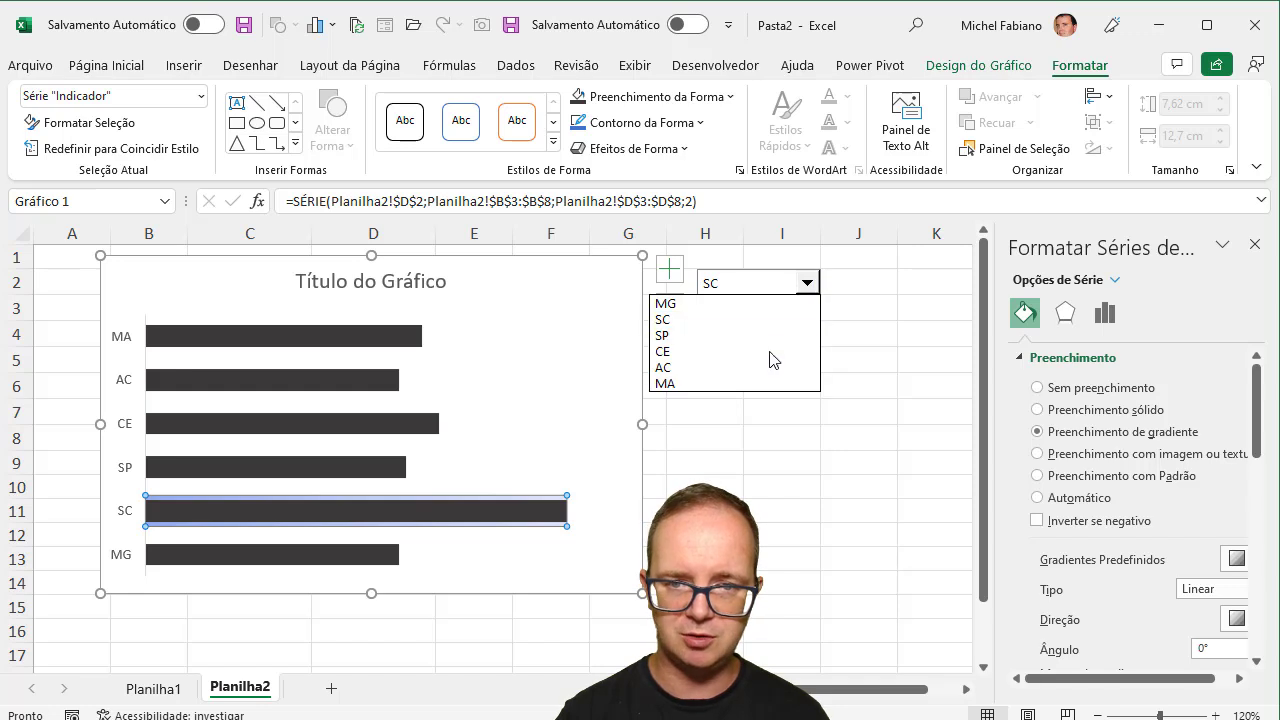
pyautogui.click(765, 386)
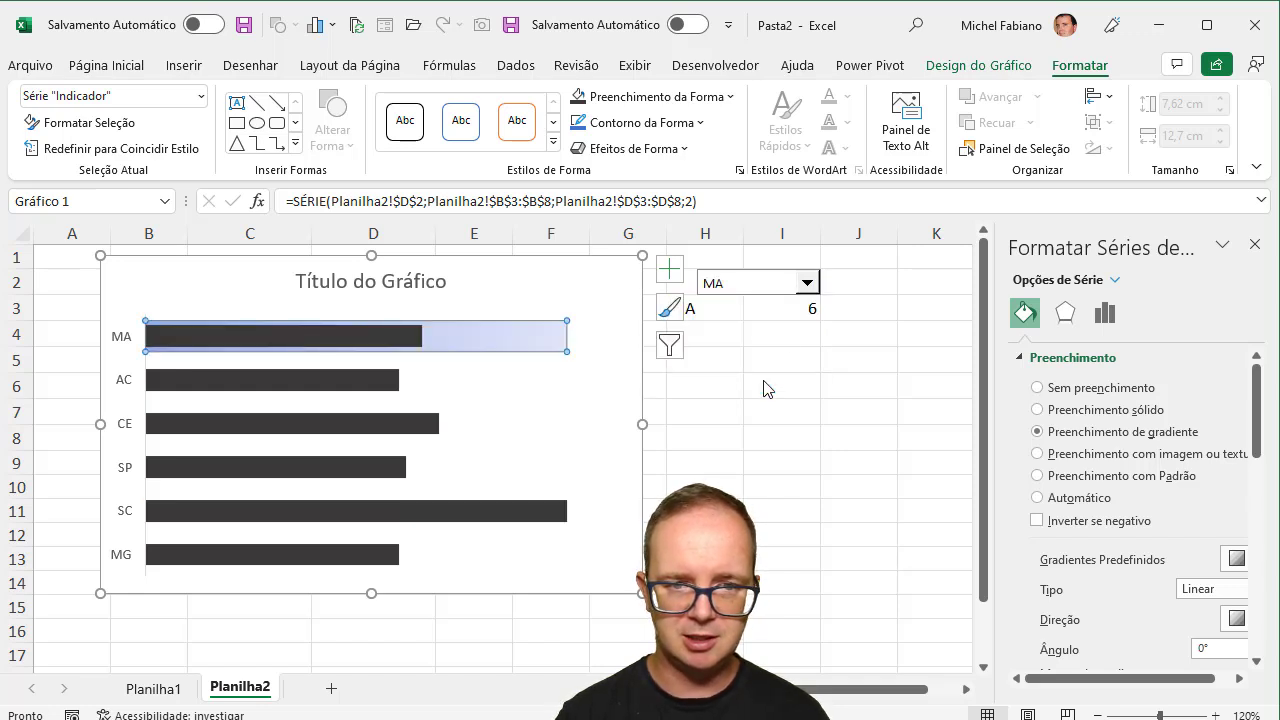
pyautogui.click(810, 287)
pyautogui.click(773, 317)
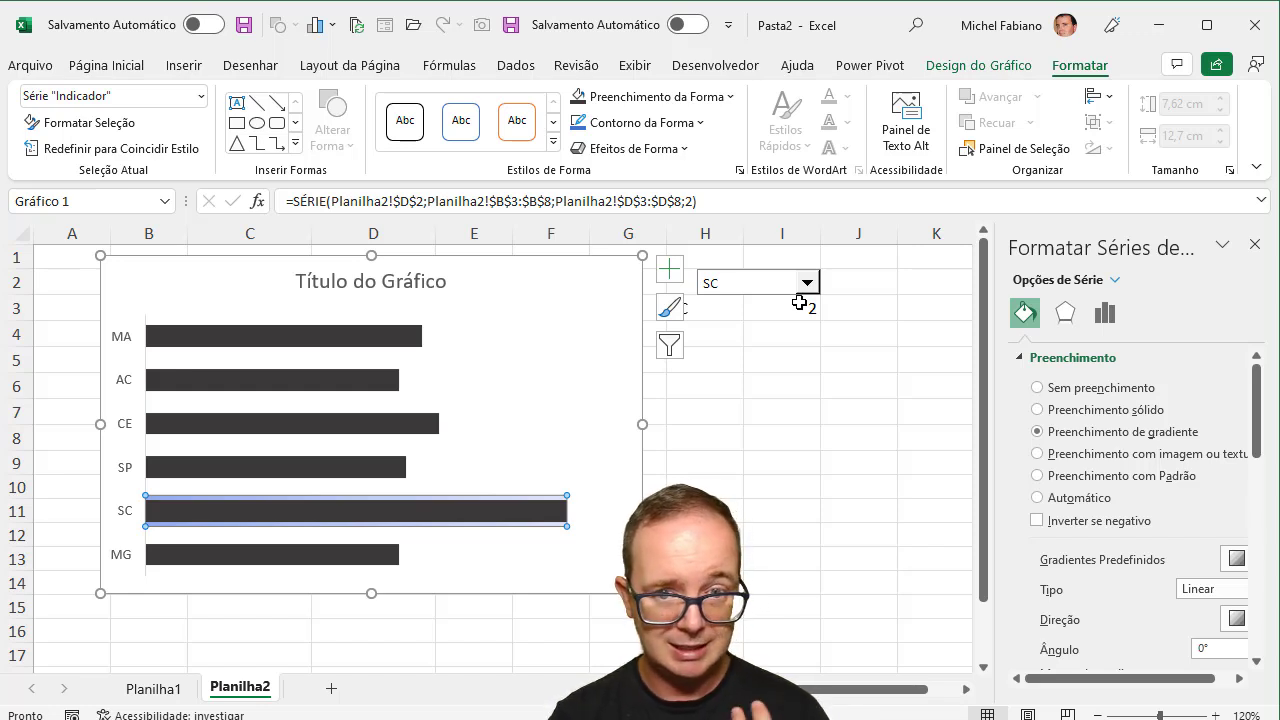
pyautogui.click(807, 285)
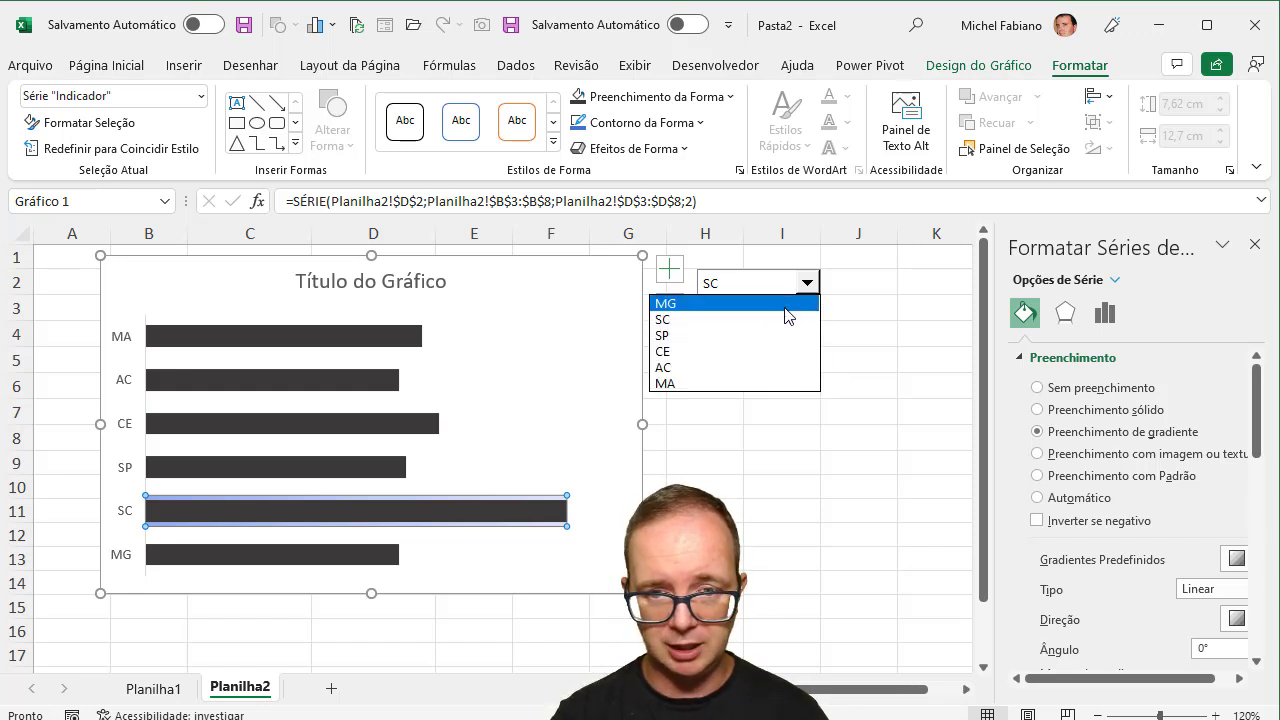
pyautogui.click(761, 368)
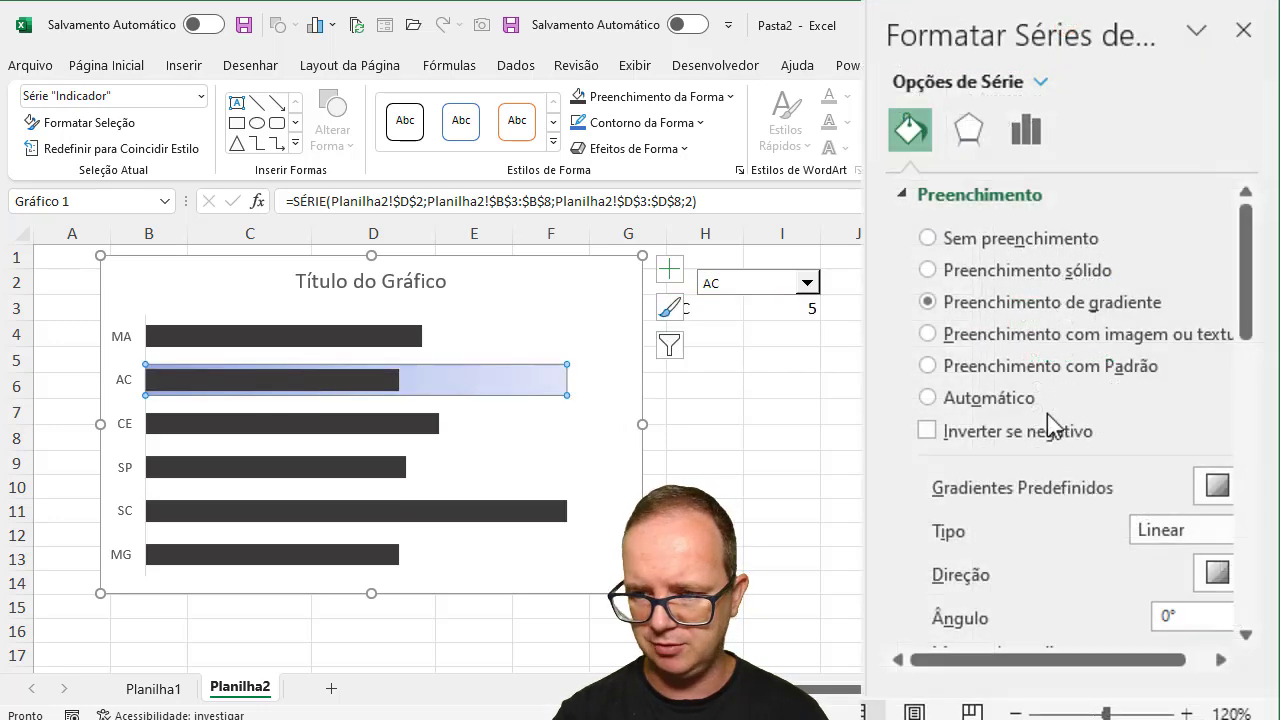
# Delete the middle gradient stop, make the left stop yellow at 39% and the right stop white
pyautogui.moveTo(1250, 295); pyautogui.dragTo(1260, 416)
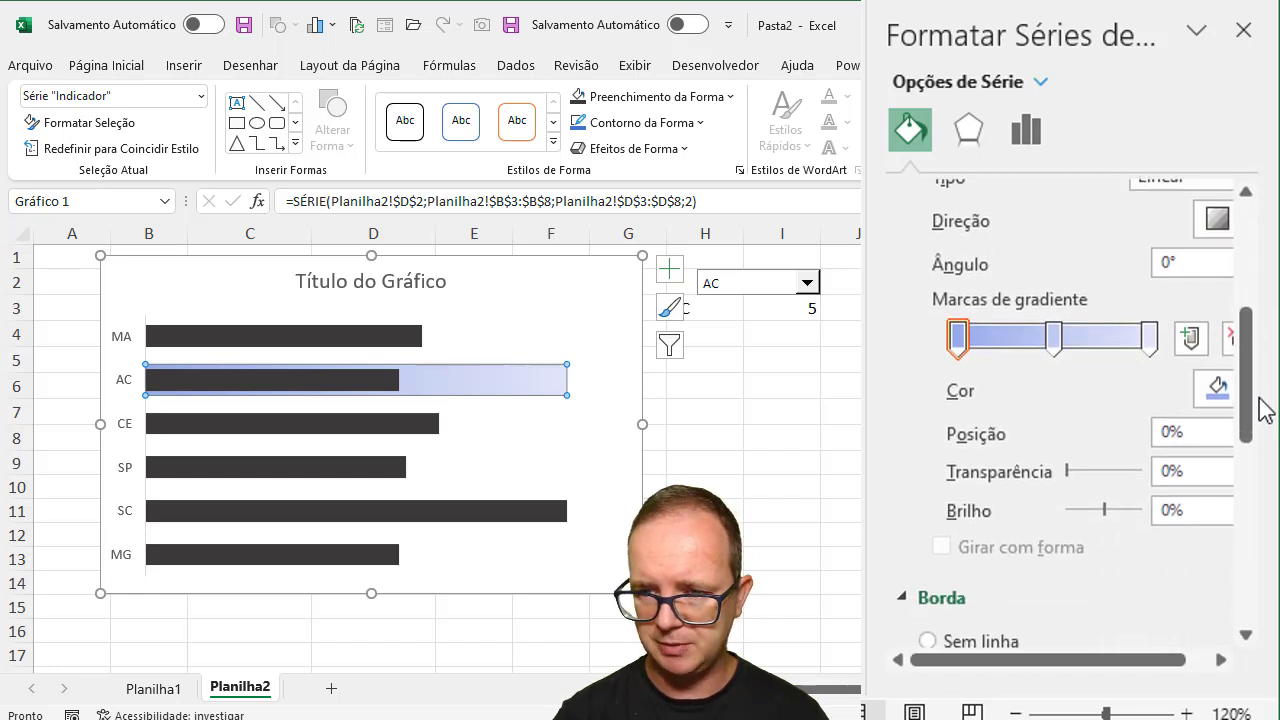
pyautogui.click(1054, 342)
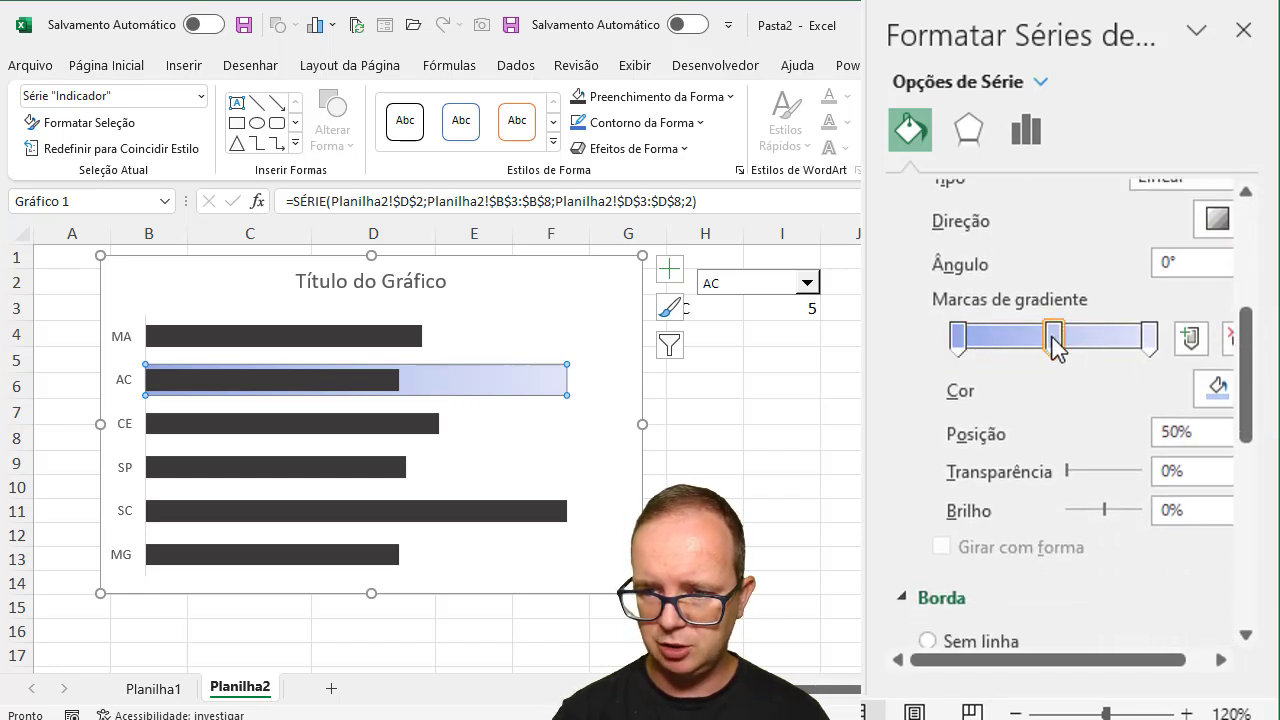
pyautogui.click(1228, 340)
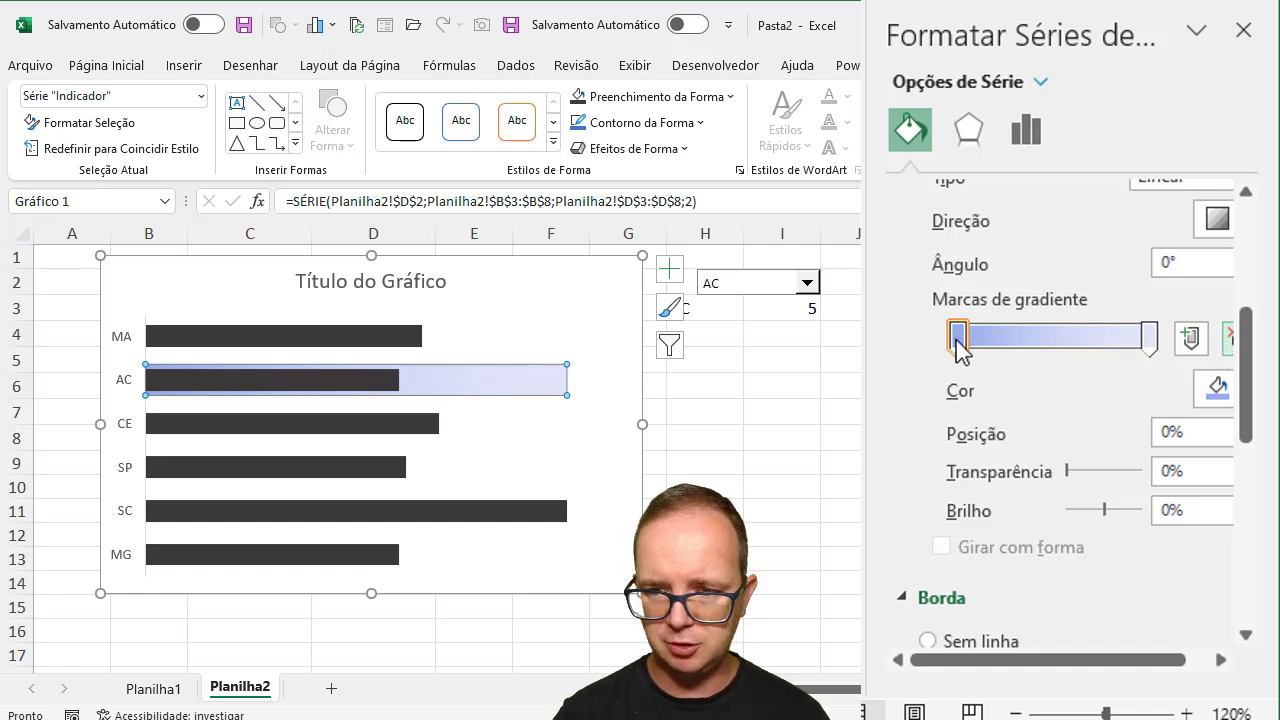
pyautogui.moveTo(960, 340); pyautogui.dragTo(1032, 348)
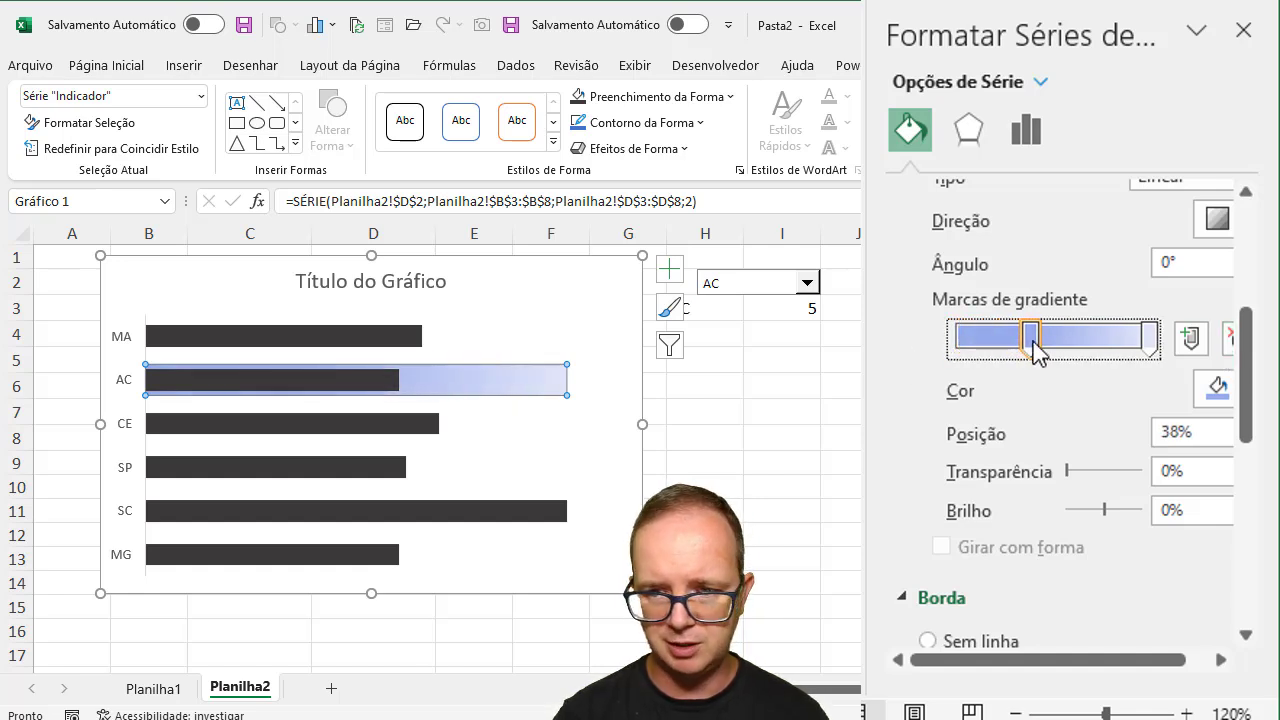
pyautogui.click(1217, 398)
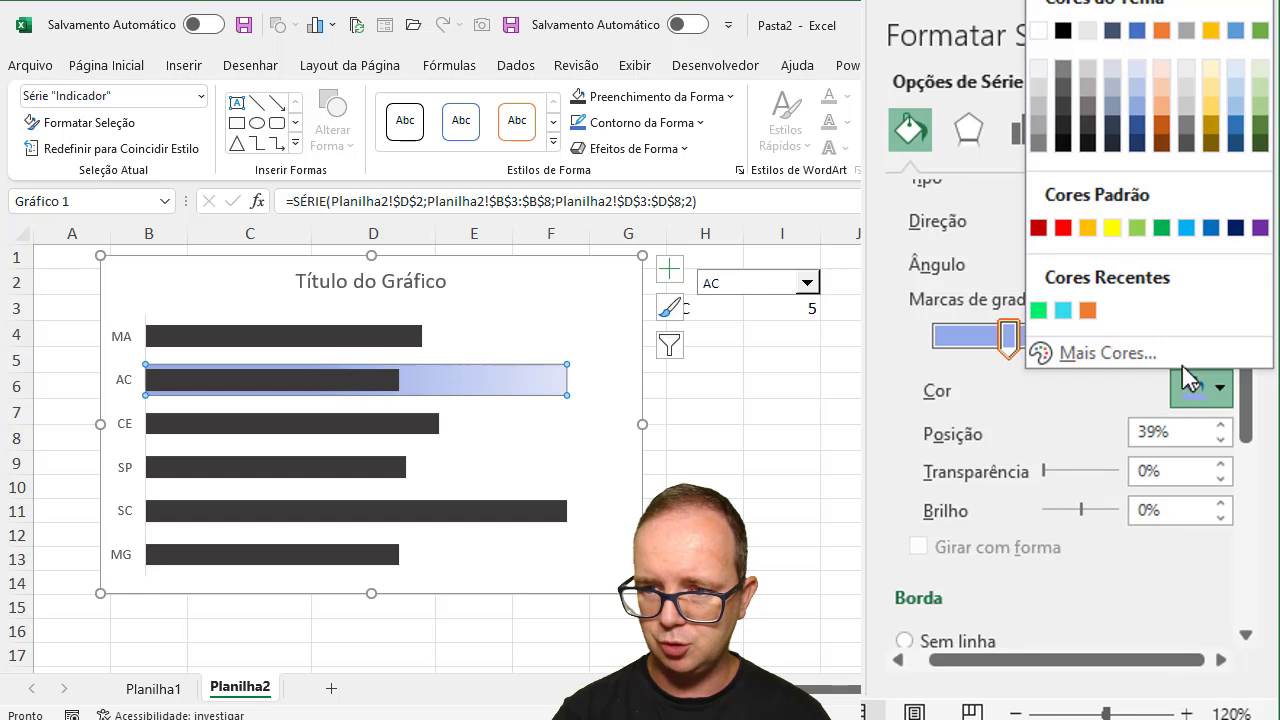
pyautogui.click(1088, 228)
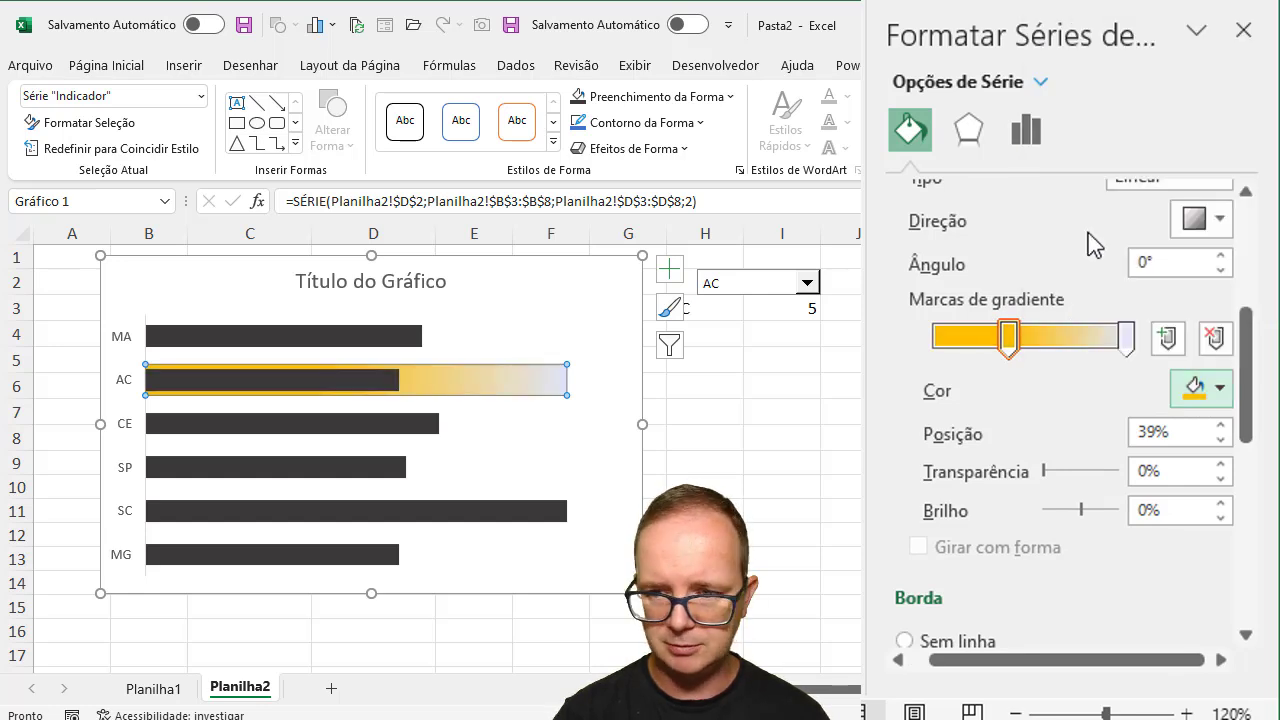
pyautogui.click(1131, 342)
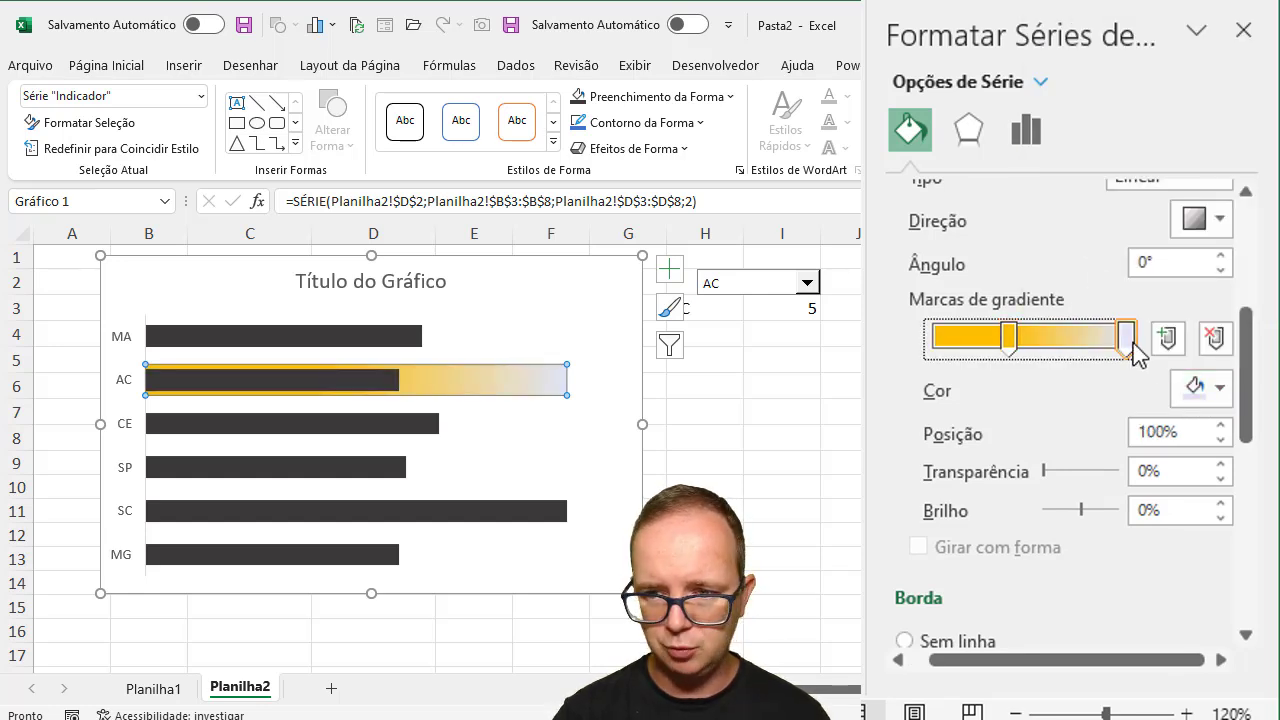
pyautogui.click(1222, 388)
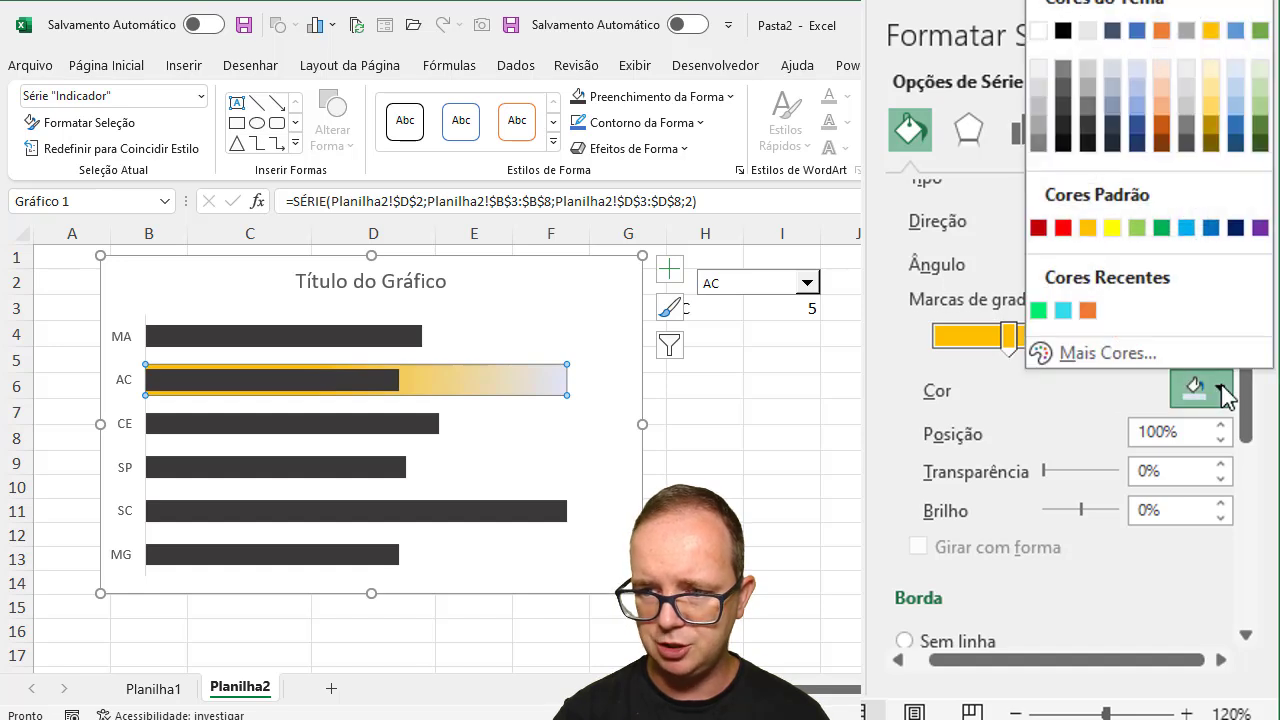
pyautogui.click(1038, 30)
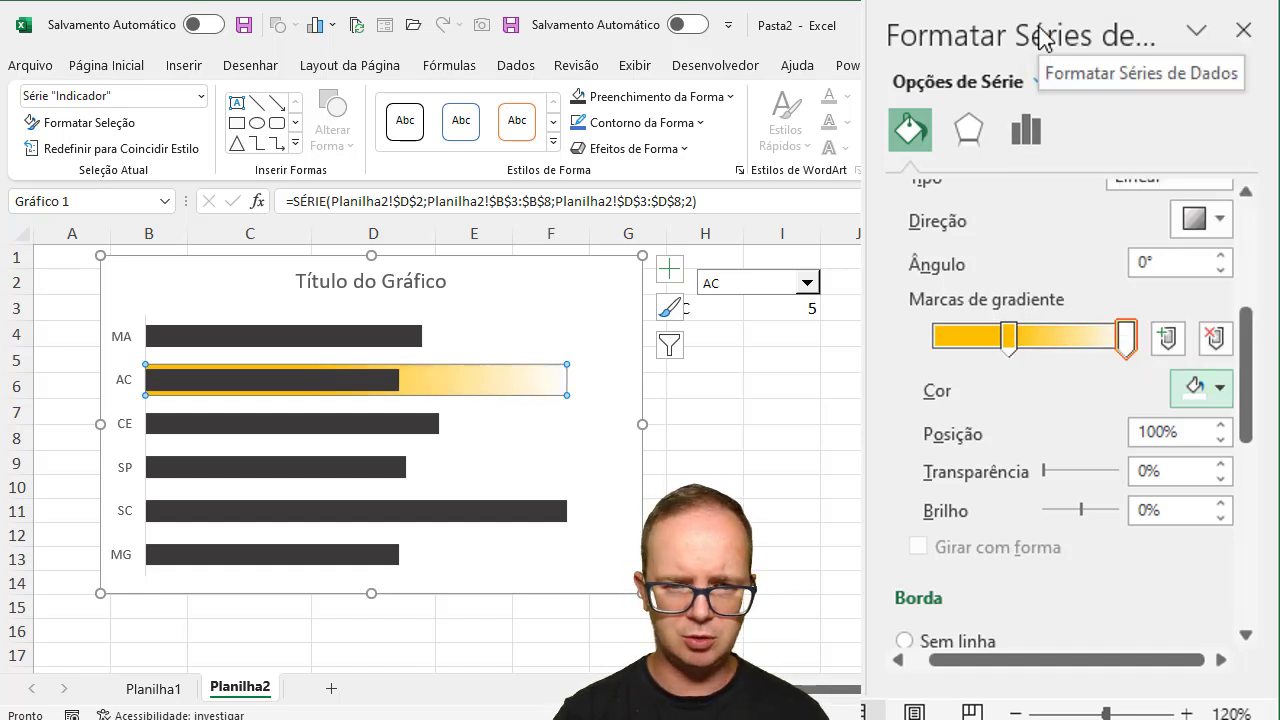
pyautogui.click(856, 377)
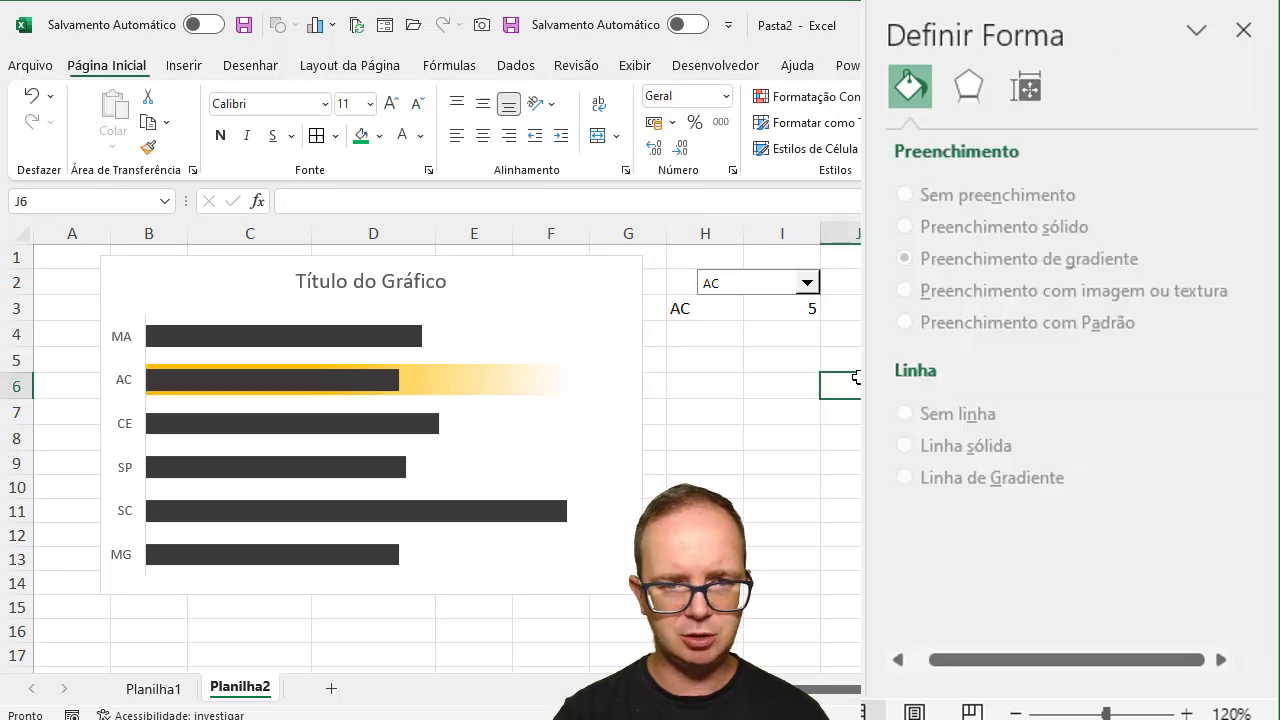
pyautogui.click(808, 285)
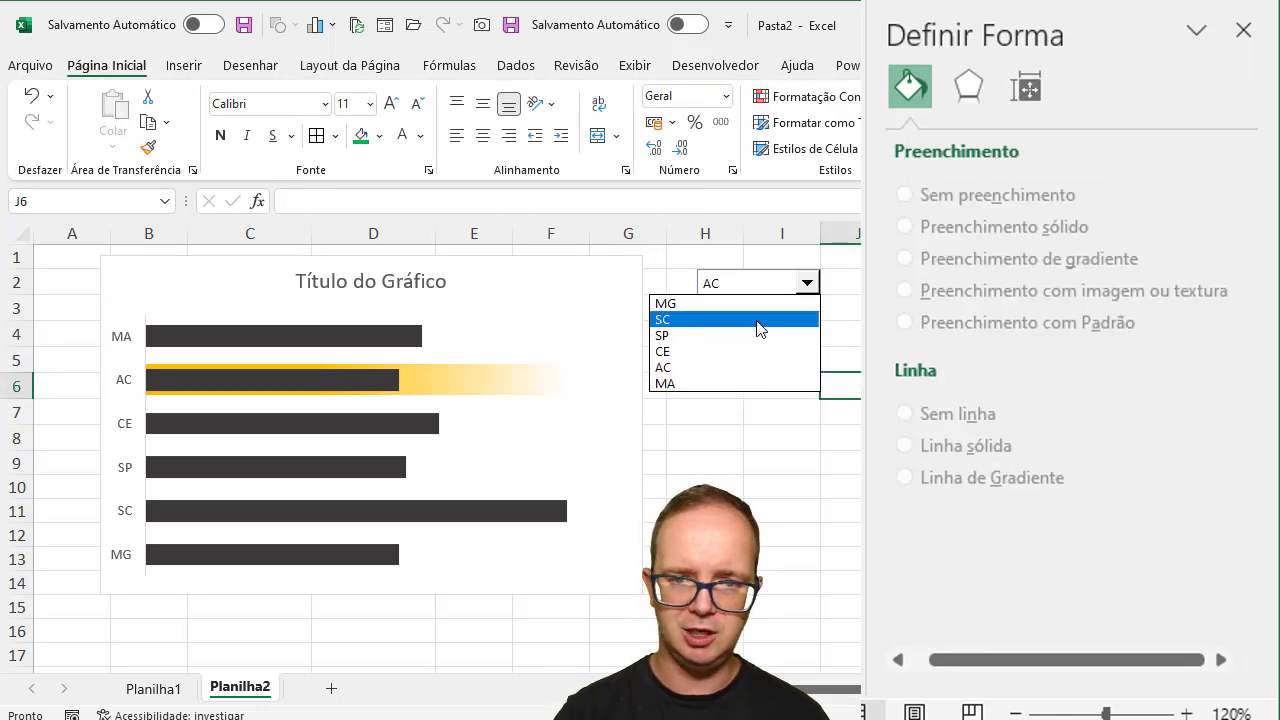
pyautogui.click(746, 332)
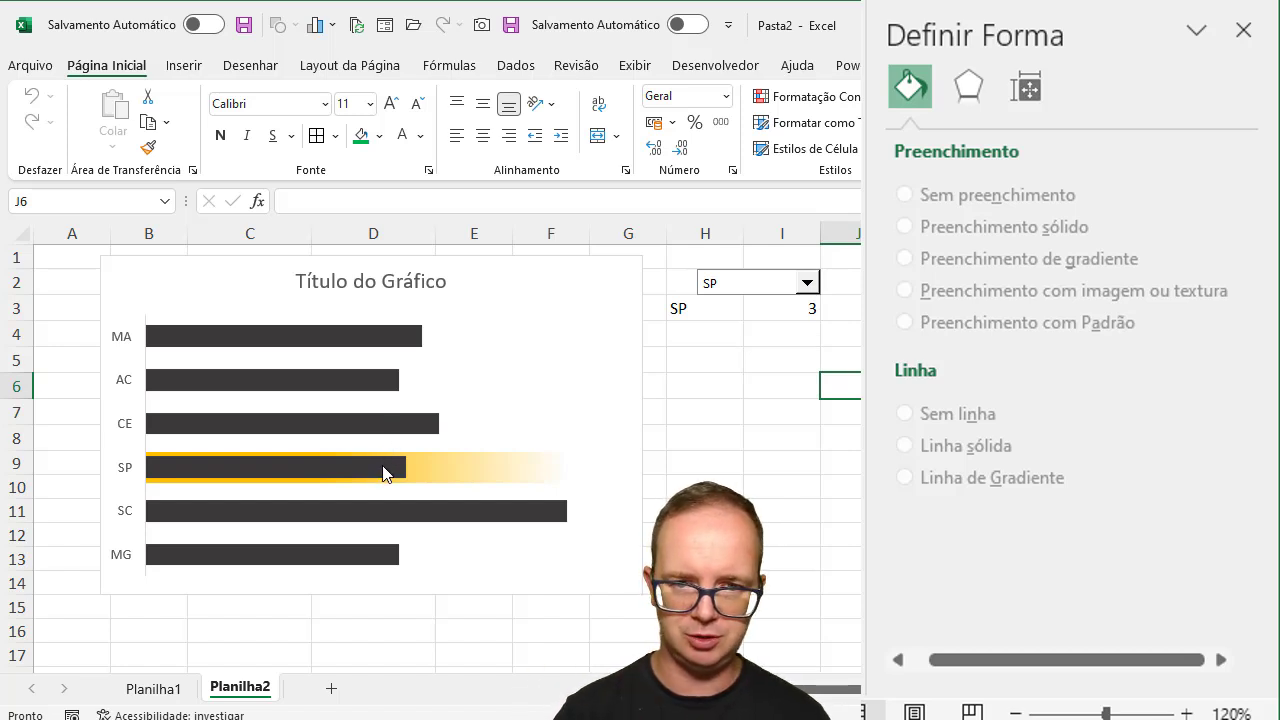
pyautogui.moveTo(387, 476)
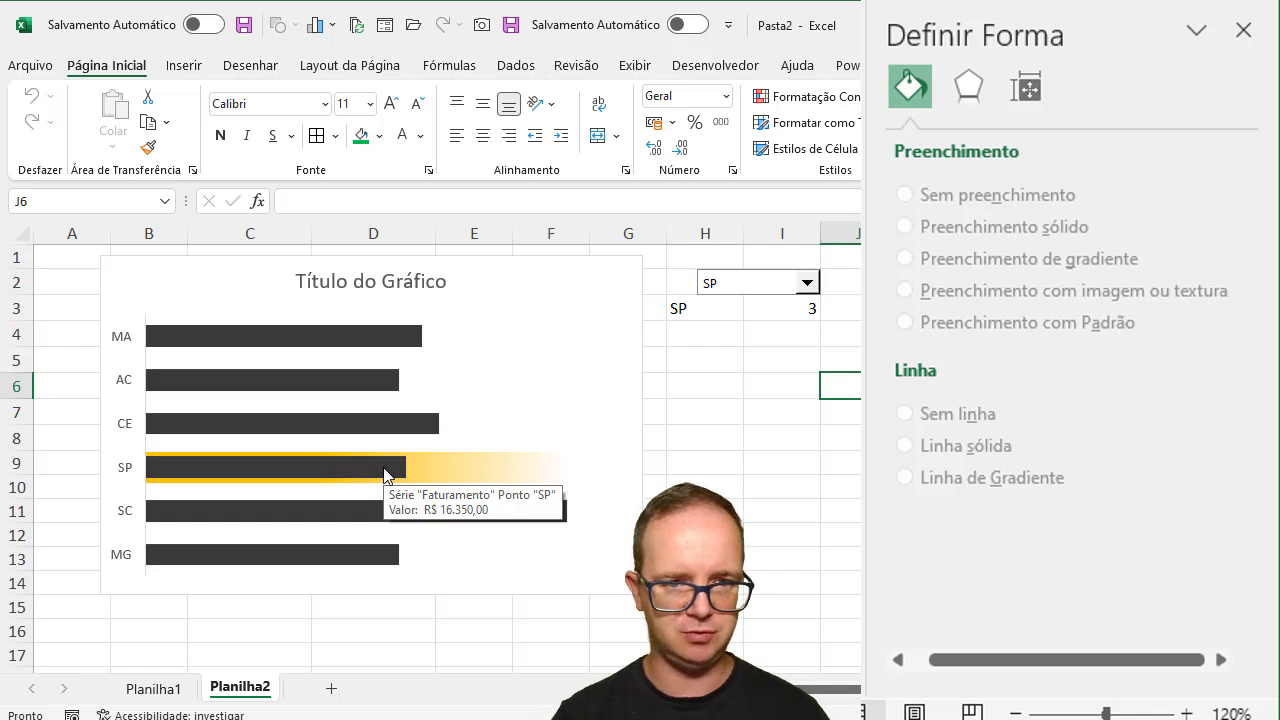
# Fill the chart area background with solid light grey
pyautogui.click(634, 290)
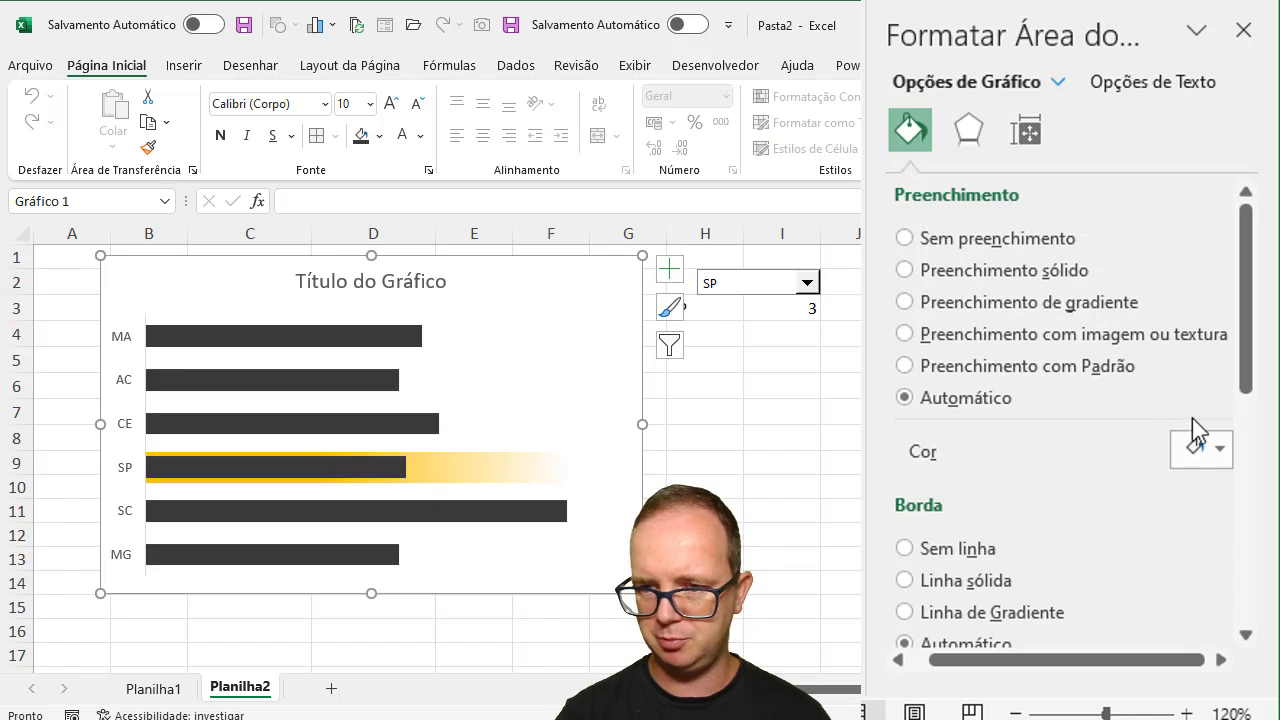
pyautogui.click(1219, 450)
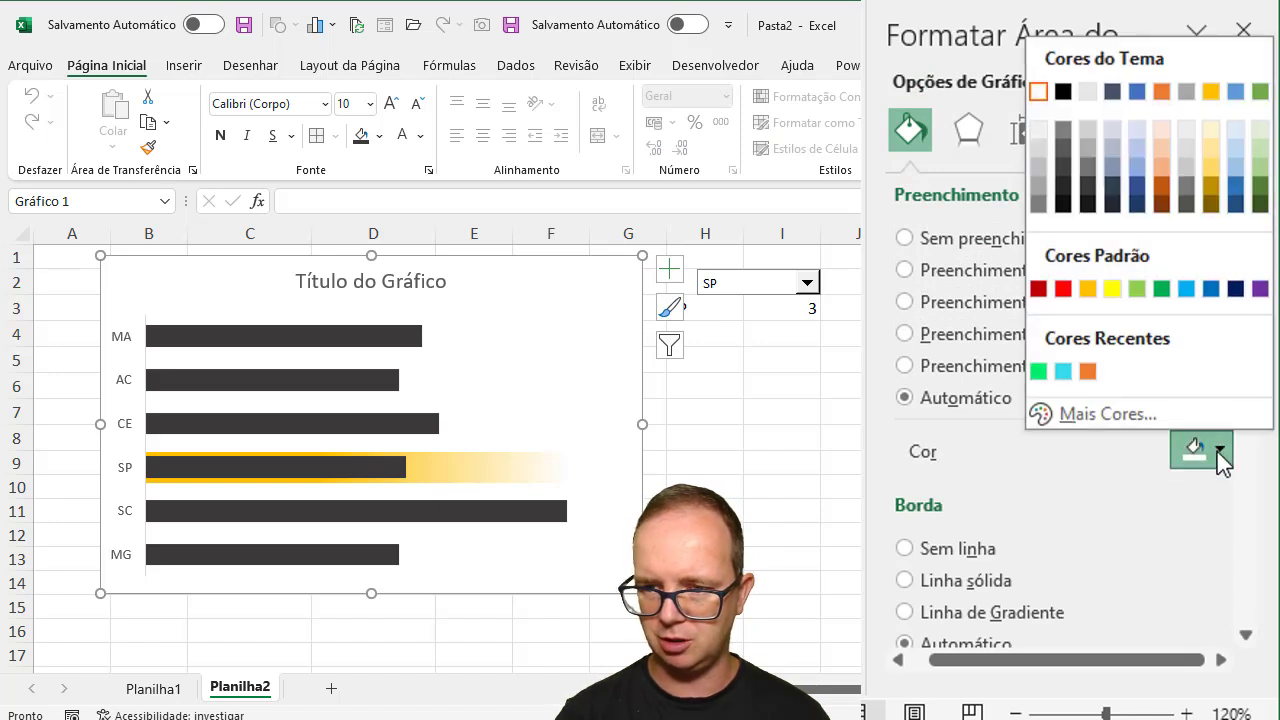
pyautogui.click(1039, 130)
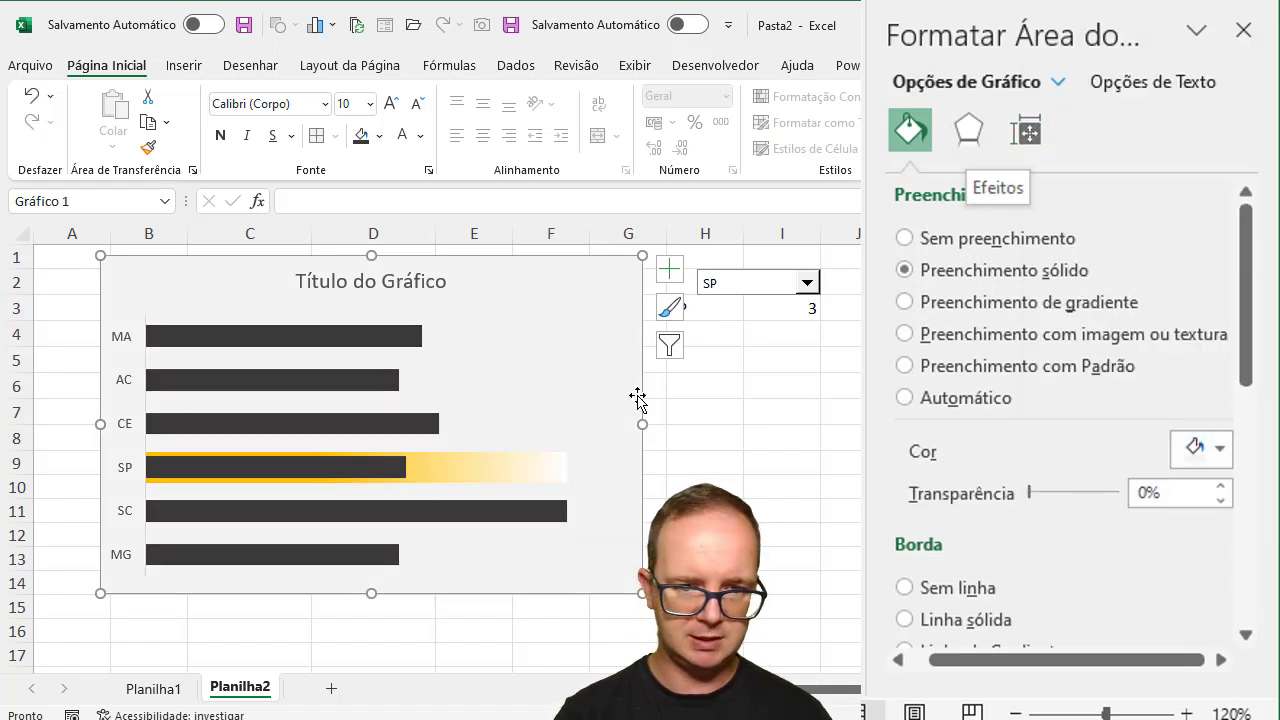
# Set the SP Indicador gradient's end stop to the same light grey
pyautogui.click(556, 480)
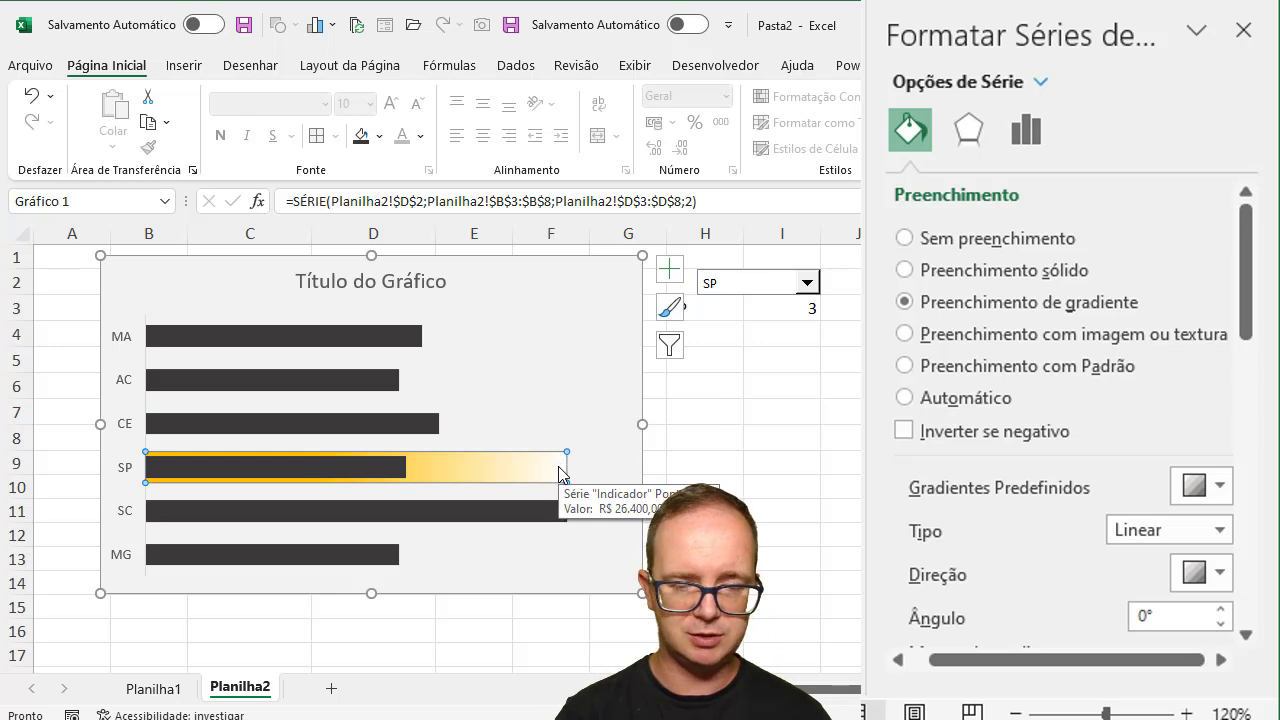
pyautogui.moveTo(1247, 294); pyautogui.dragTo(1248, 430)
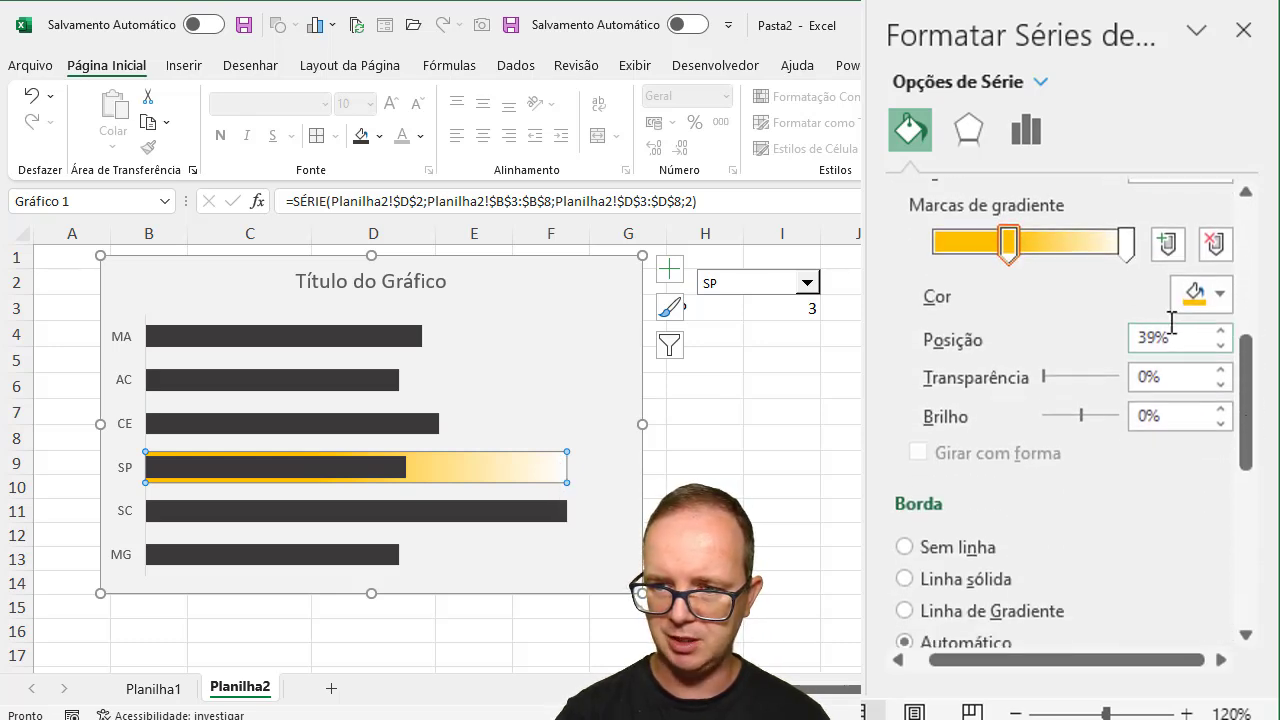
pyautogui.click(1126, 242)
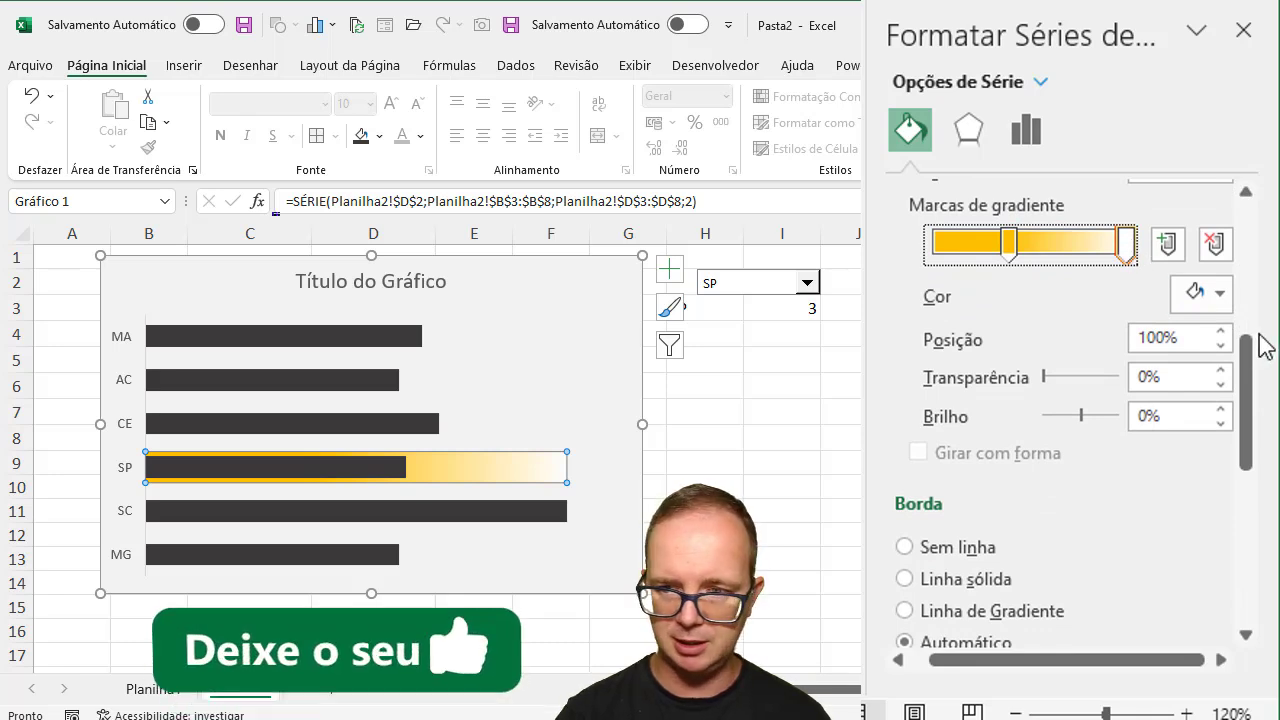
pyautogui.click(1220, 294)
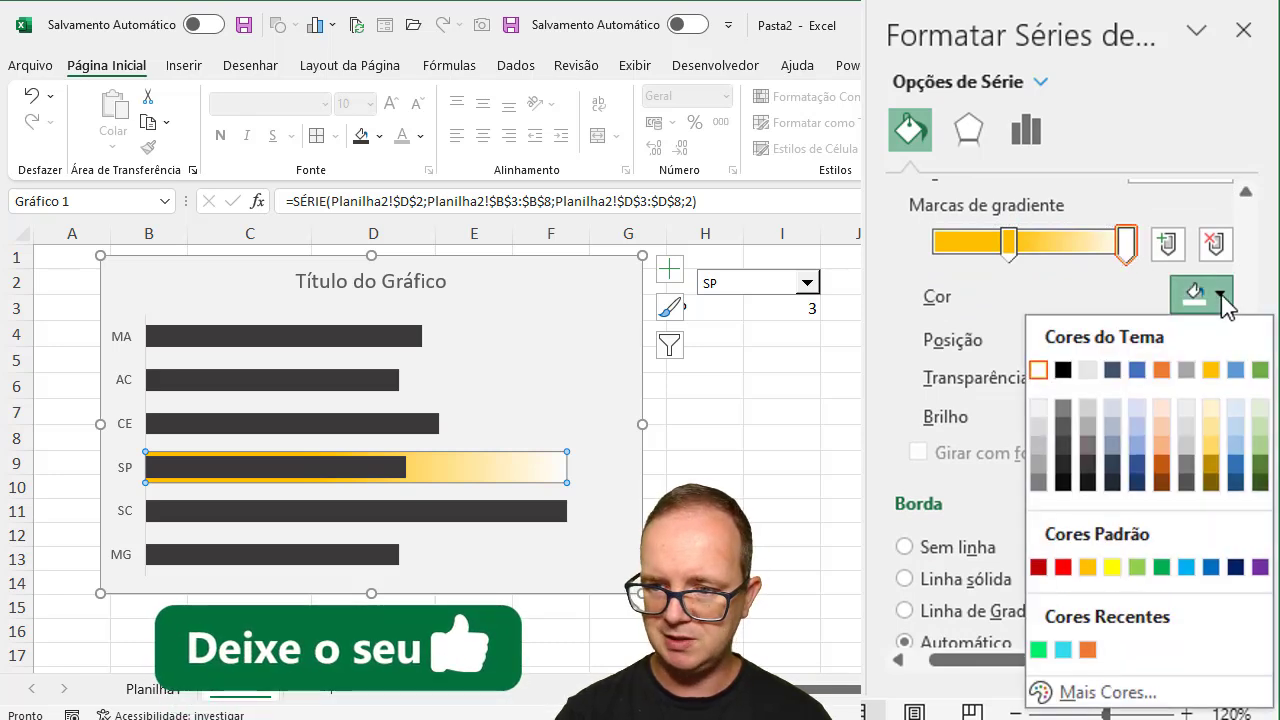
pyautogui.click(1040, 410)
pyautogui.click(763, 482)
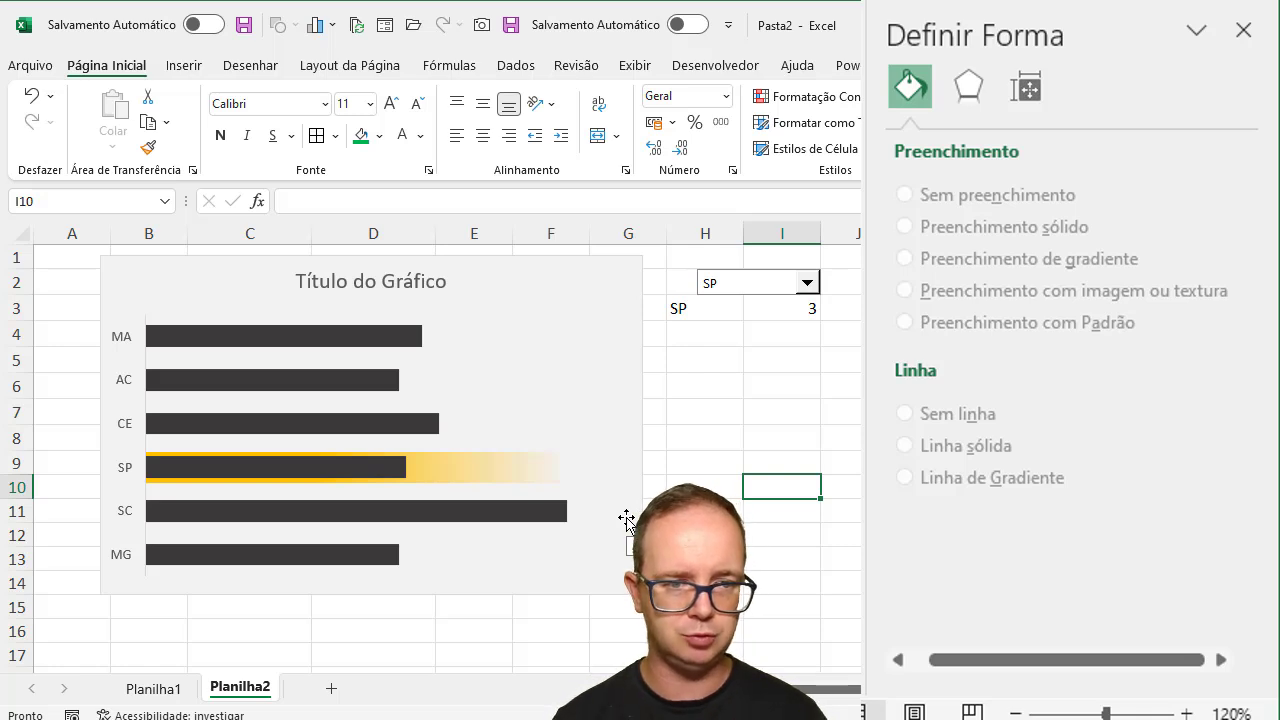
# Change the whole chart's font to Segoe UI
pyautogui.click(566, 280)
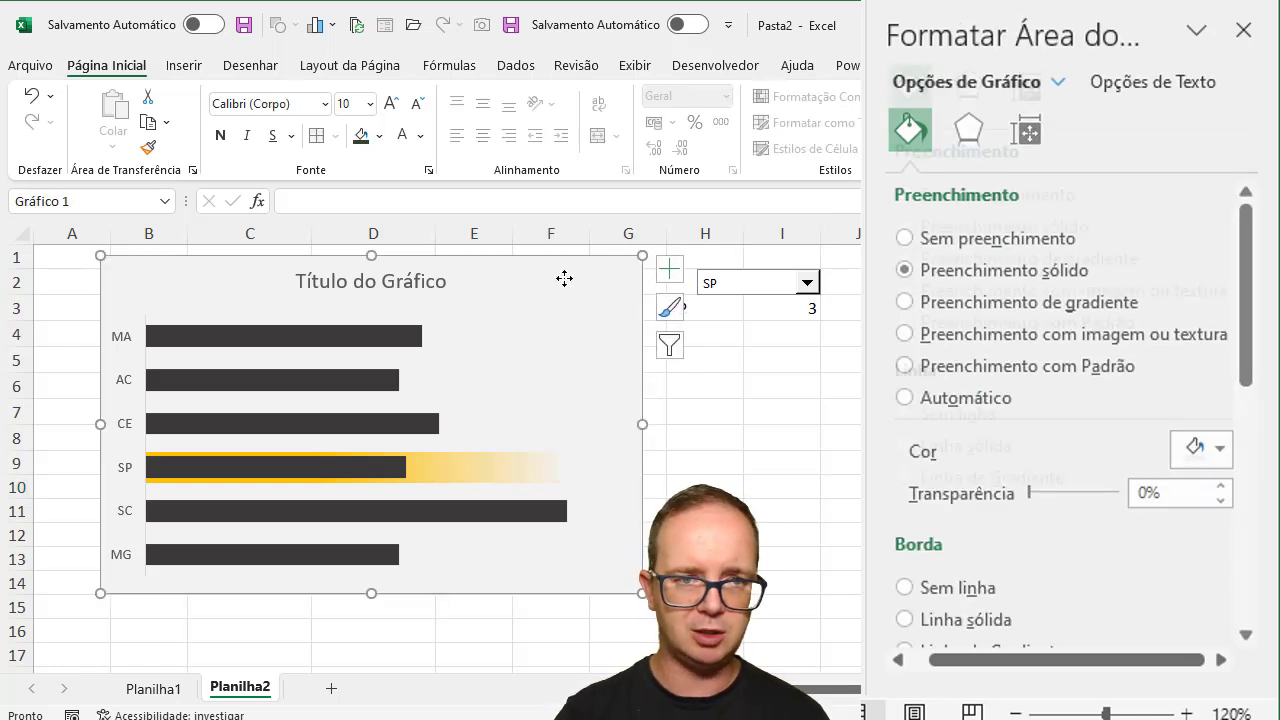
pyautogui.click(266, 100)
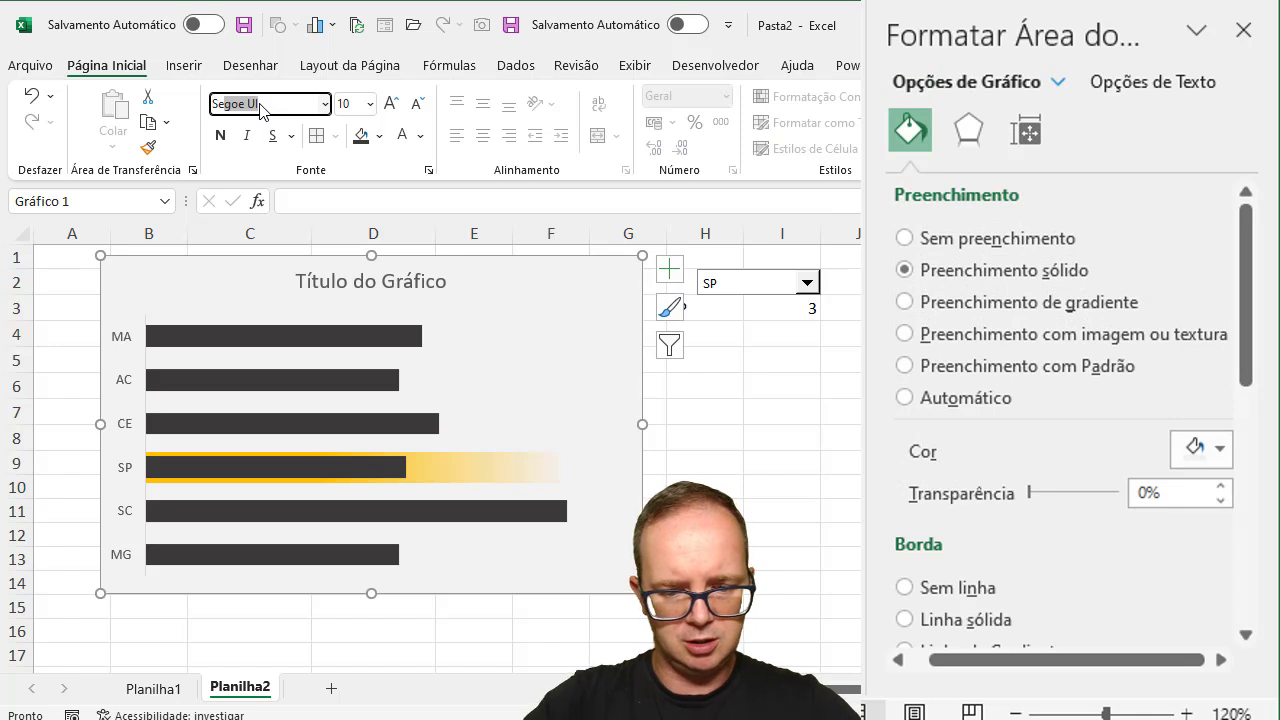
pyautogui.write('Segoe')
pyautogui.press('Return')
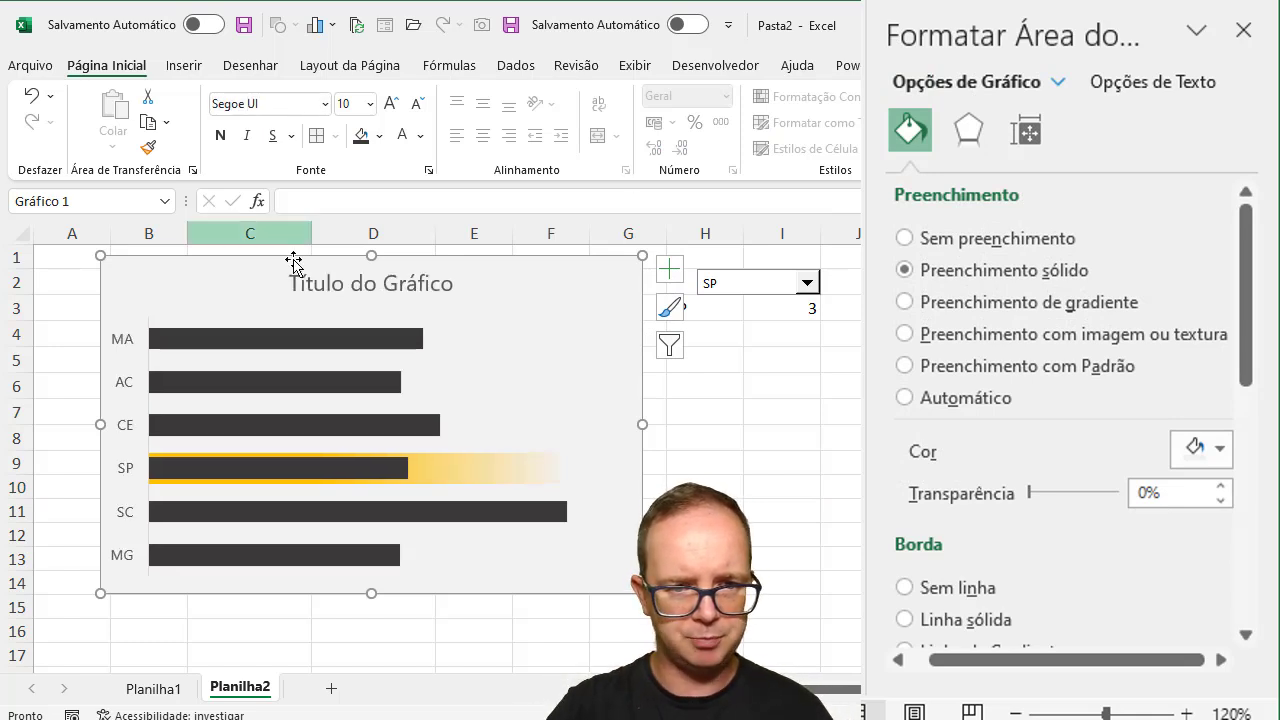
# Turn on data labels for the revenue bars
pyautogui.click(392, 340)
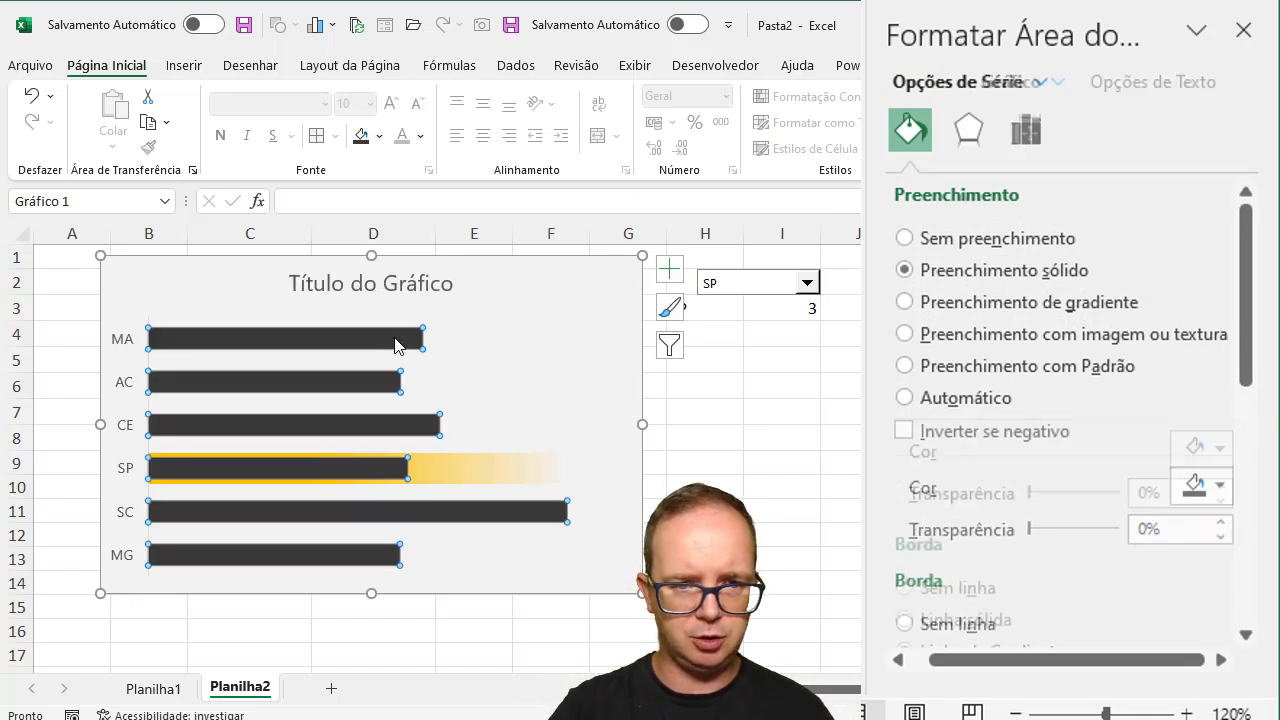
pyautogui.click(671, 276)
pyautogui.click(718, 353)
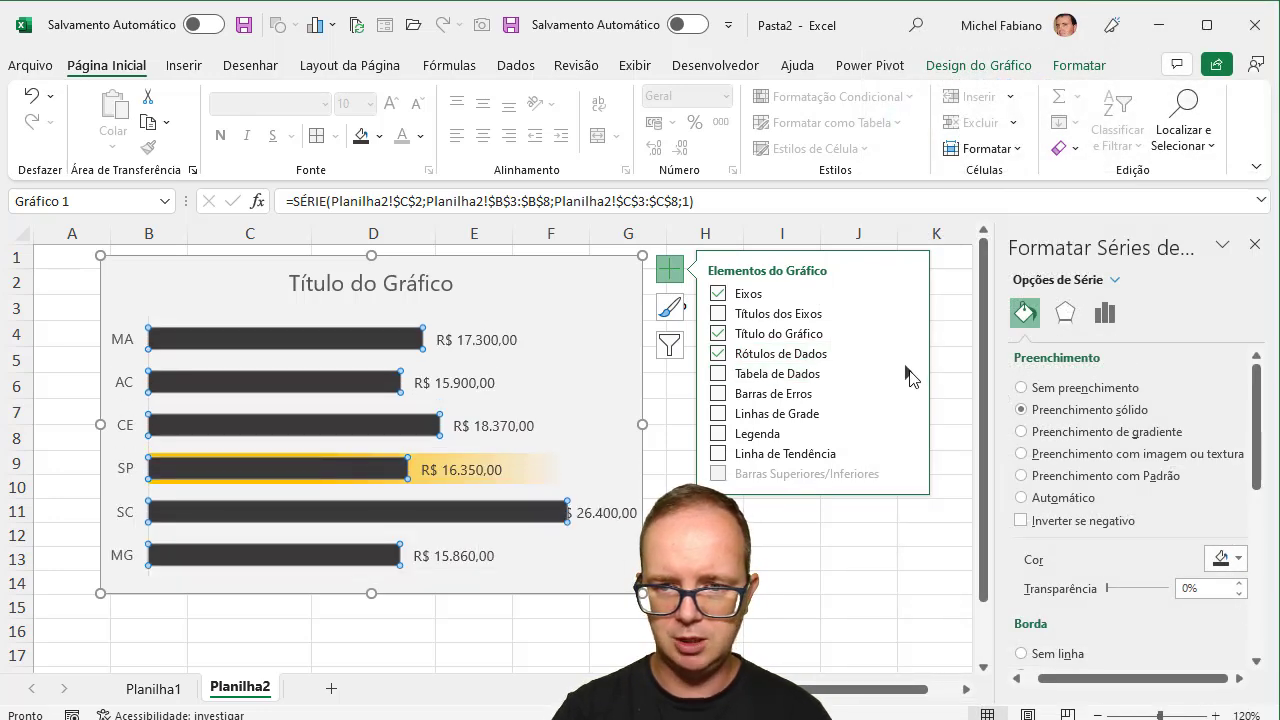
# Position the revenue labels at the bars' inside end, coloured white and reduced to 7 pt
pyautogui.click(908, 355)
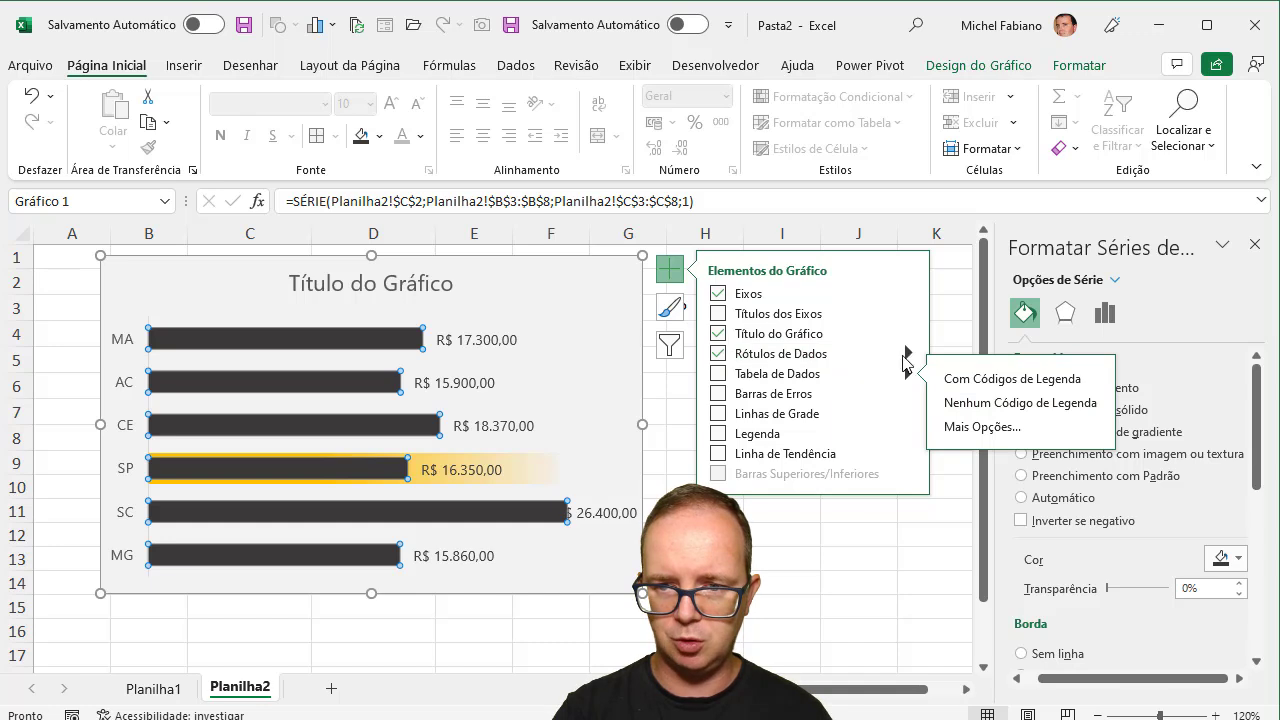
pyautogui.moveTo(908, 354)
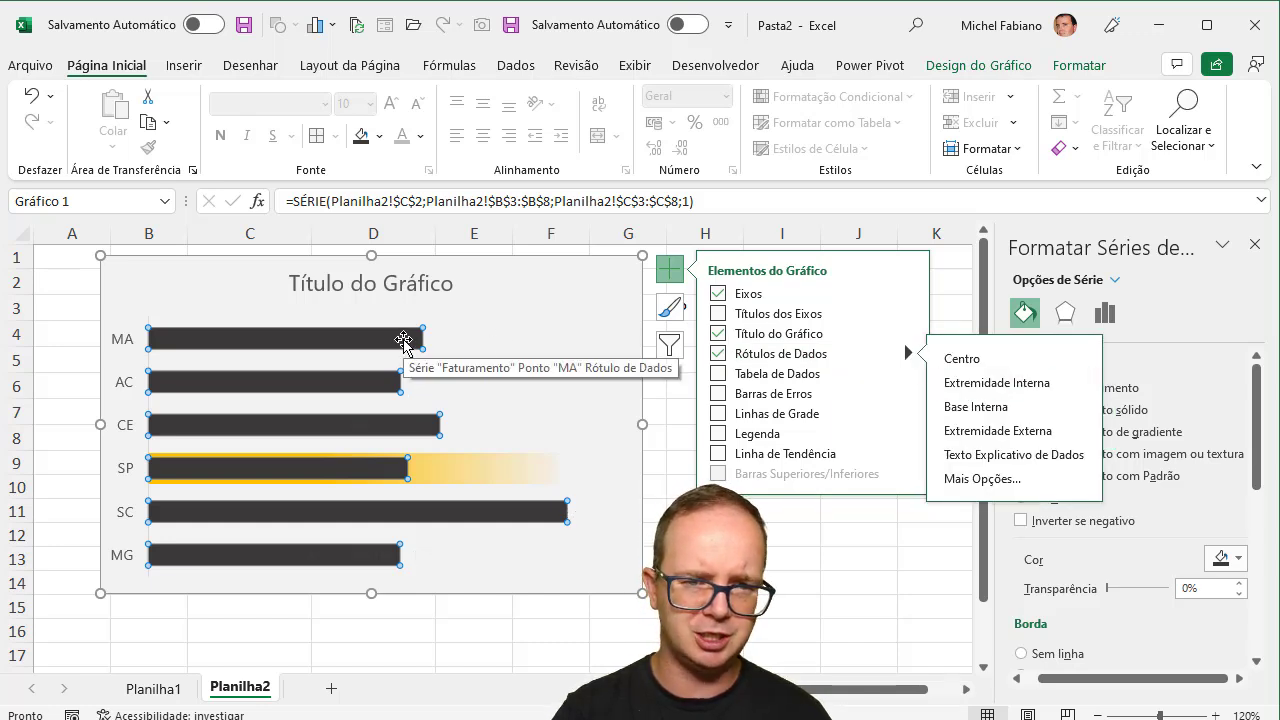
pyautogui.click(403, 342)
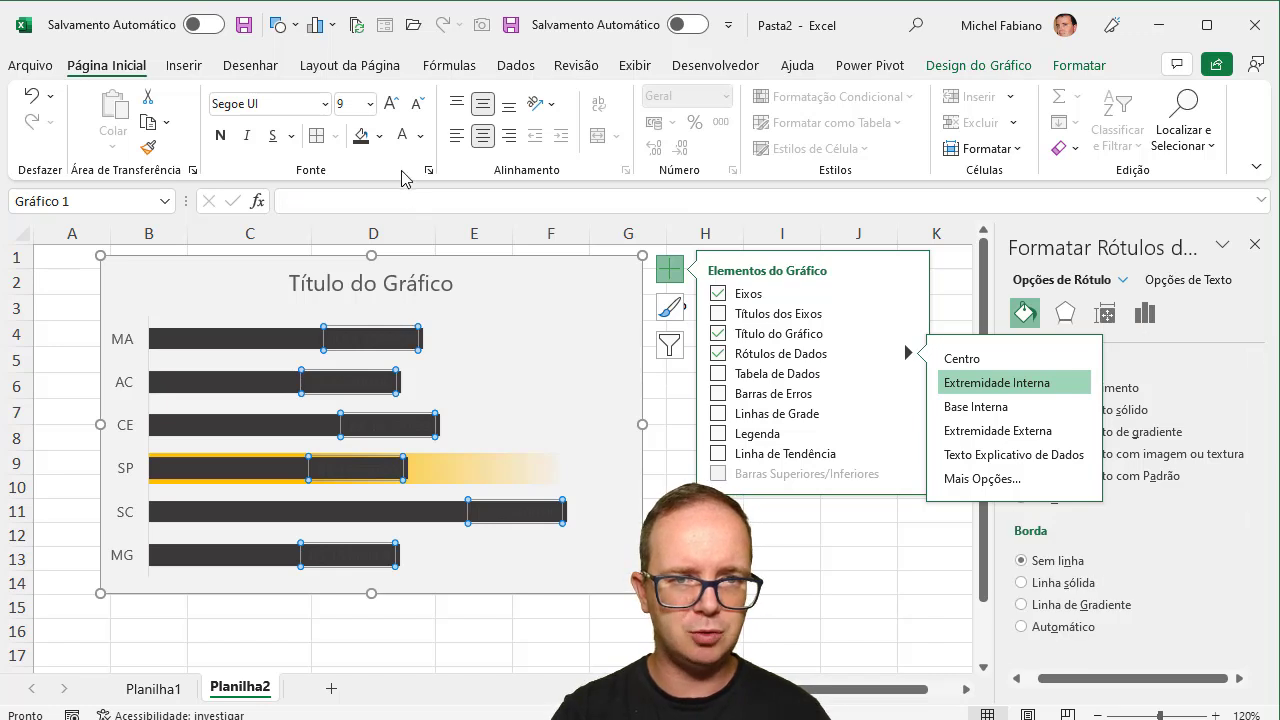
pyautogui.click(403, 140)
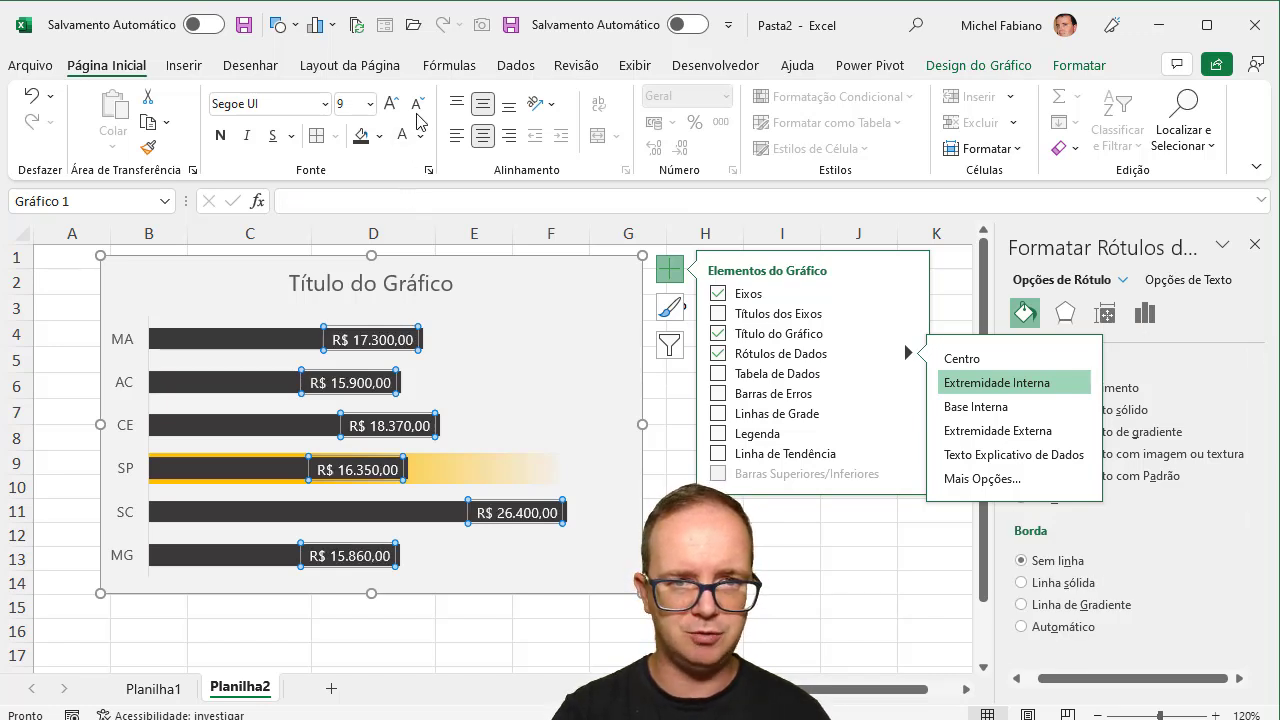
pyautogui.click(421, 110)
pyautogui.click(421, 110)
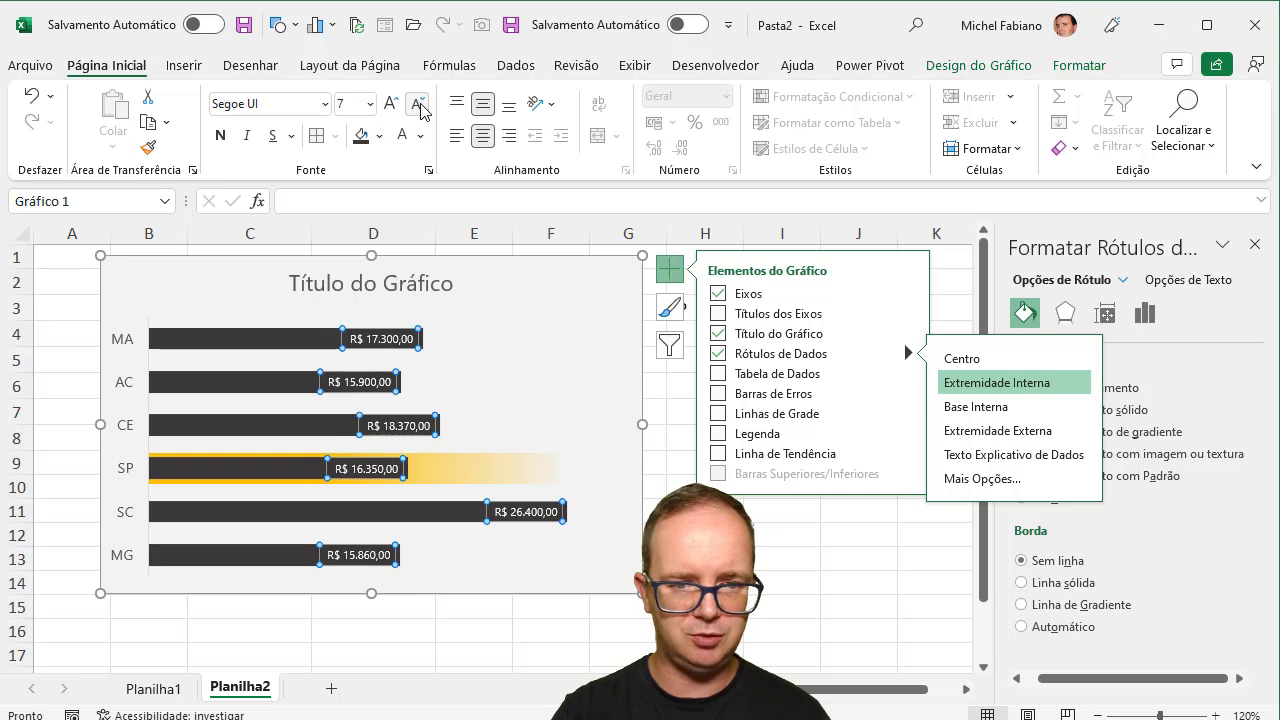
pyautogui.click(550, 571)
# Turn on rounded corners for the chart area border
pyautogui.click(574, 595)
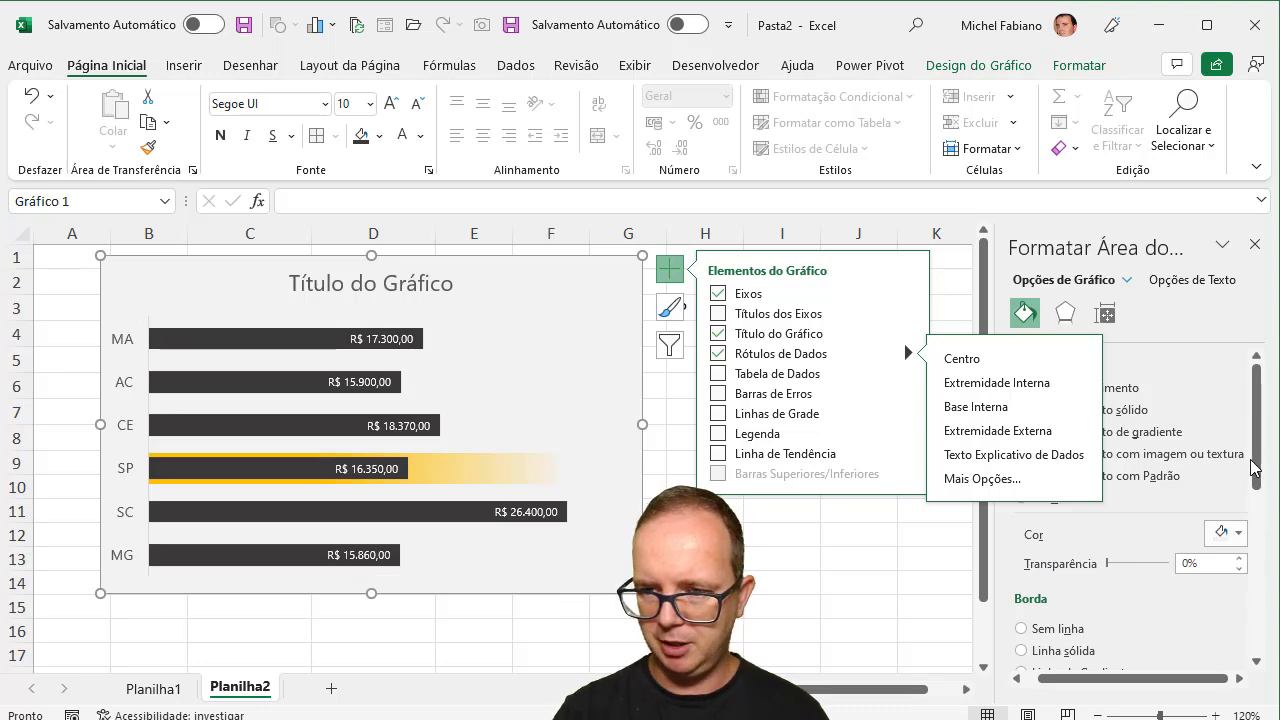
pyautogui.moveTo(1257, 470); pyautogui.dragTo(1270, 532)
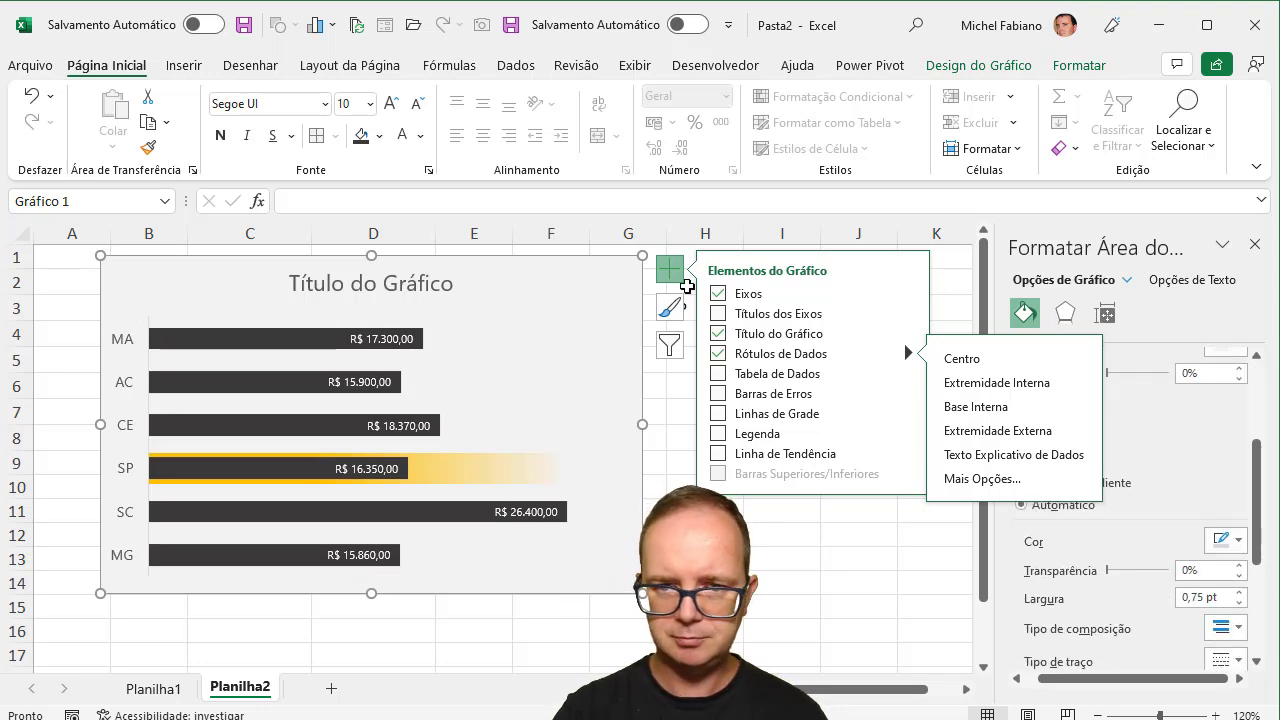
pyautogui.click(670, 270)
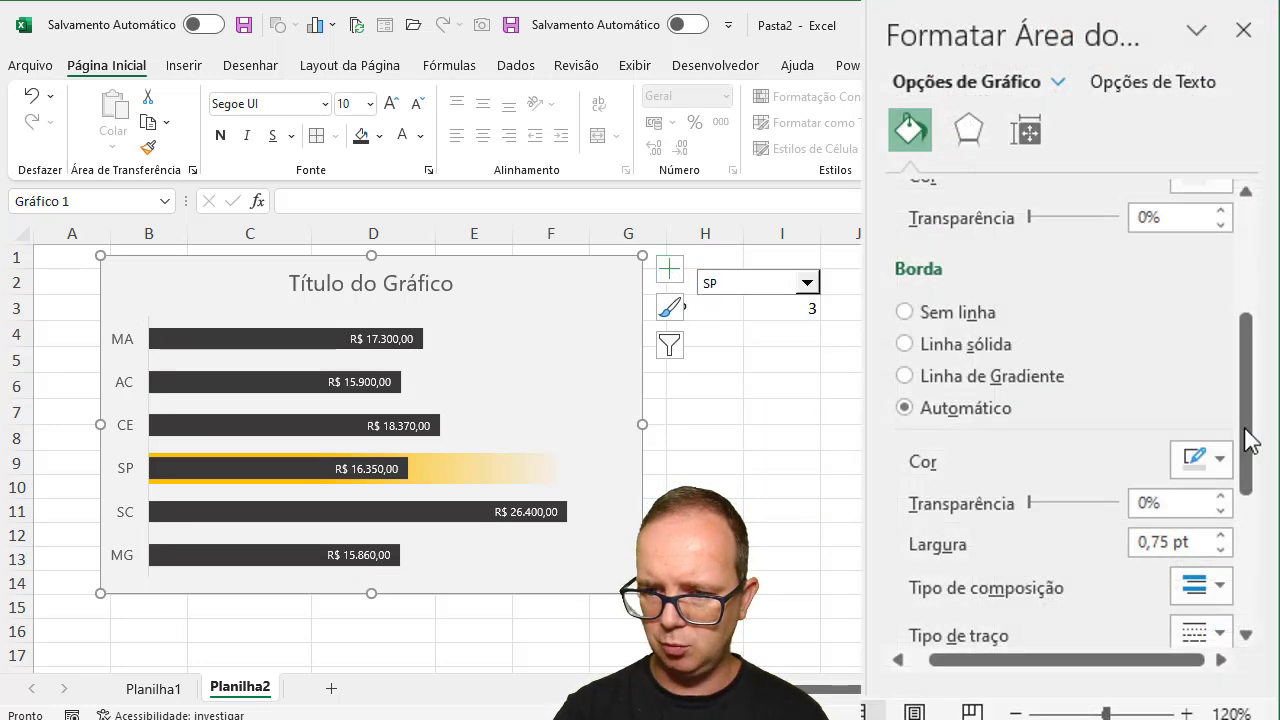
pyautogui.moveTo(1249, 445); pyautogui.dragTo(1262, 535)
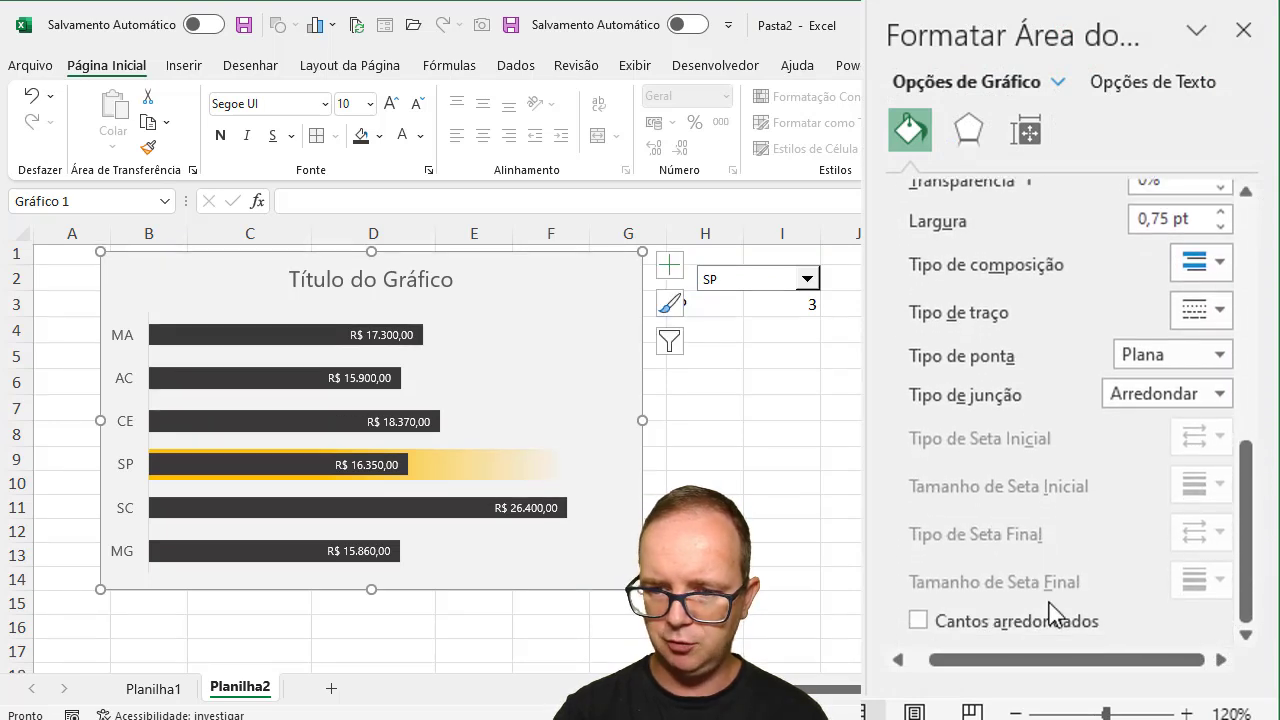
pyautogui.click(1030, 625)
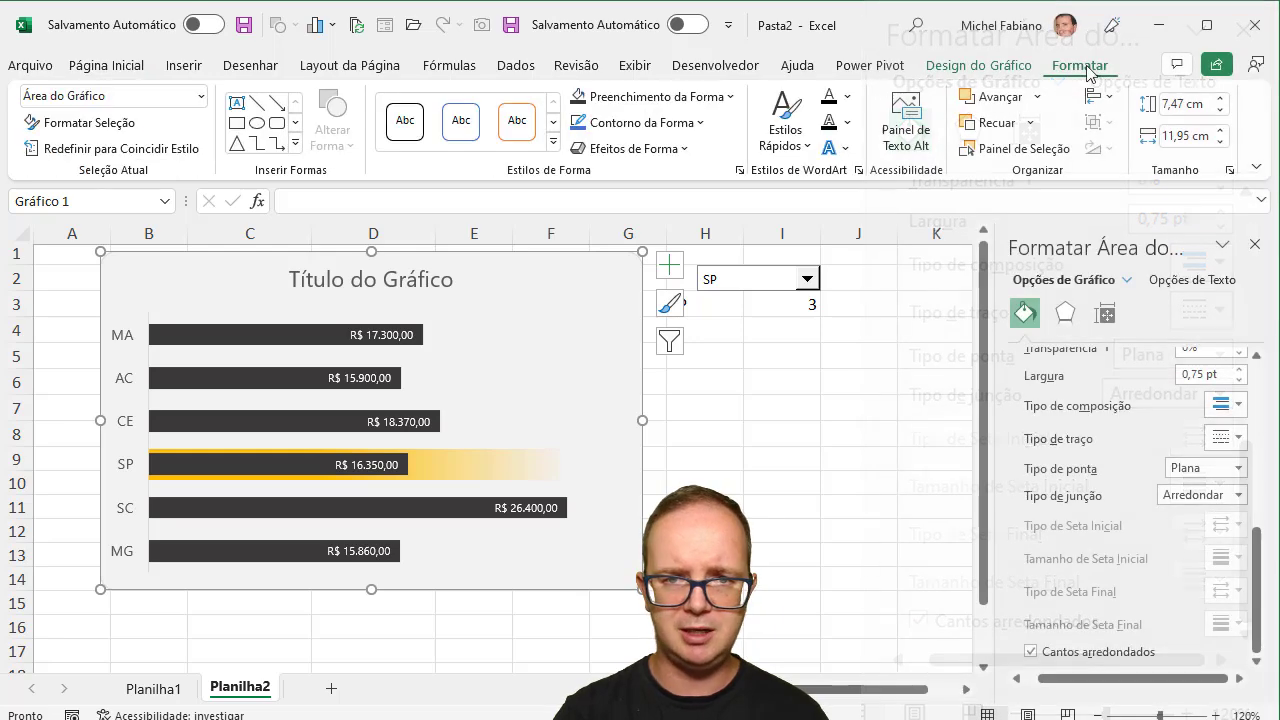
# Add an outer drop shadow to the chart
pyautogui.click(682, 149)
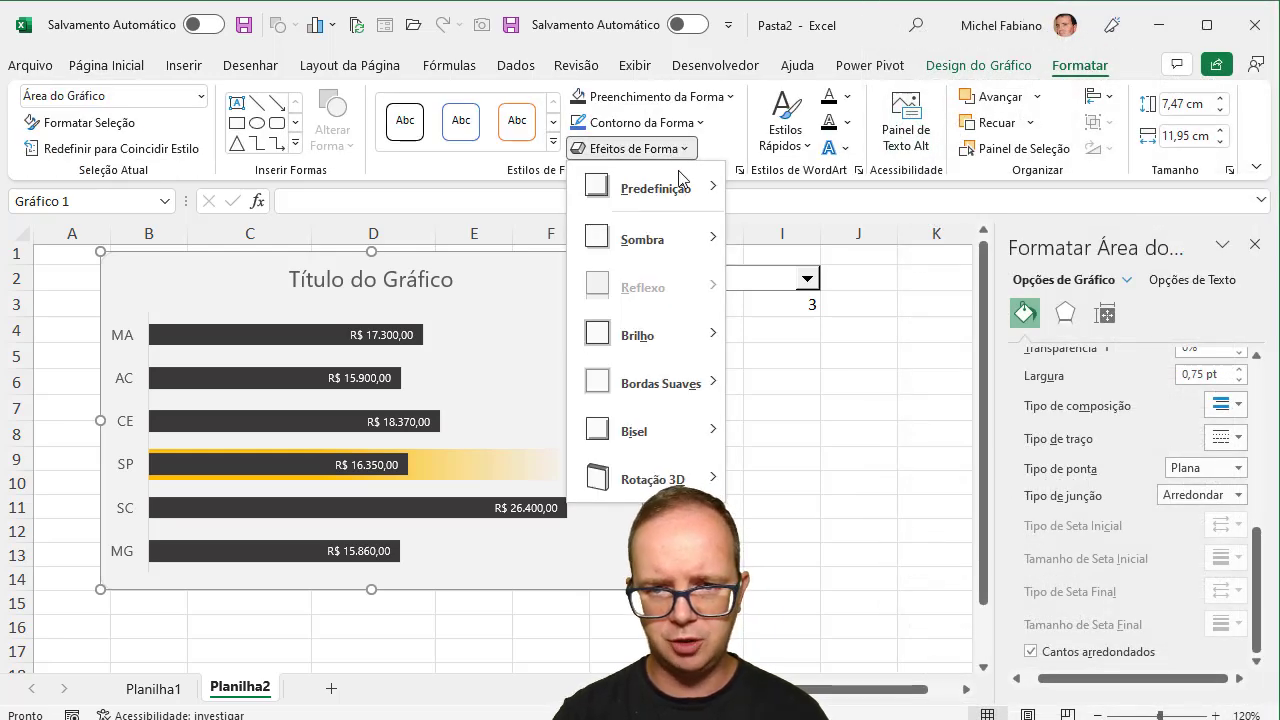
pyautogui.moveTo(663, 238)
pyautogui.click(810, 292)
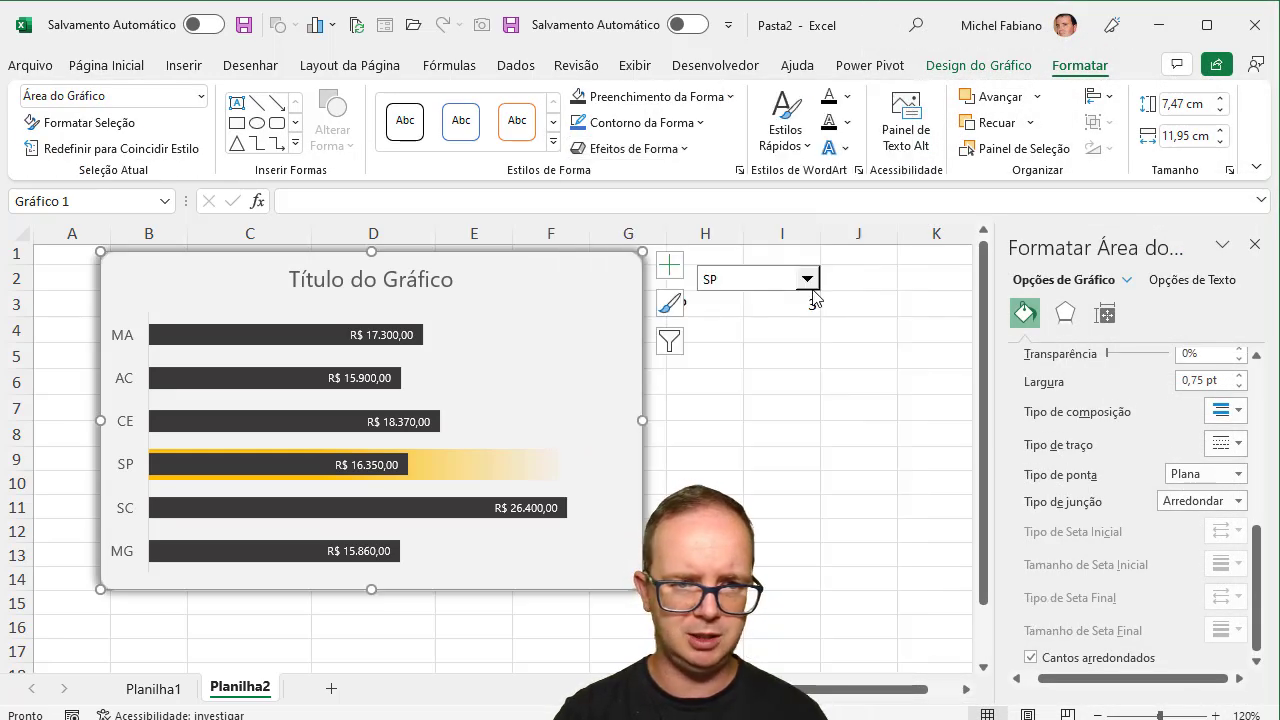
pyautogui.click(365, 279)
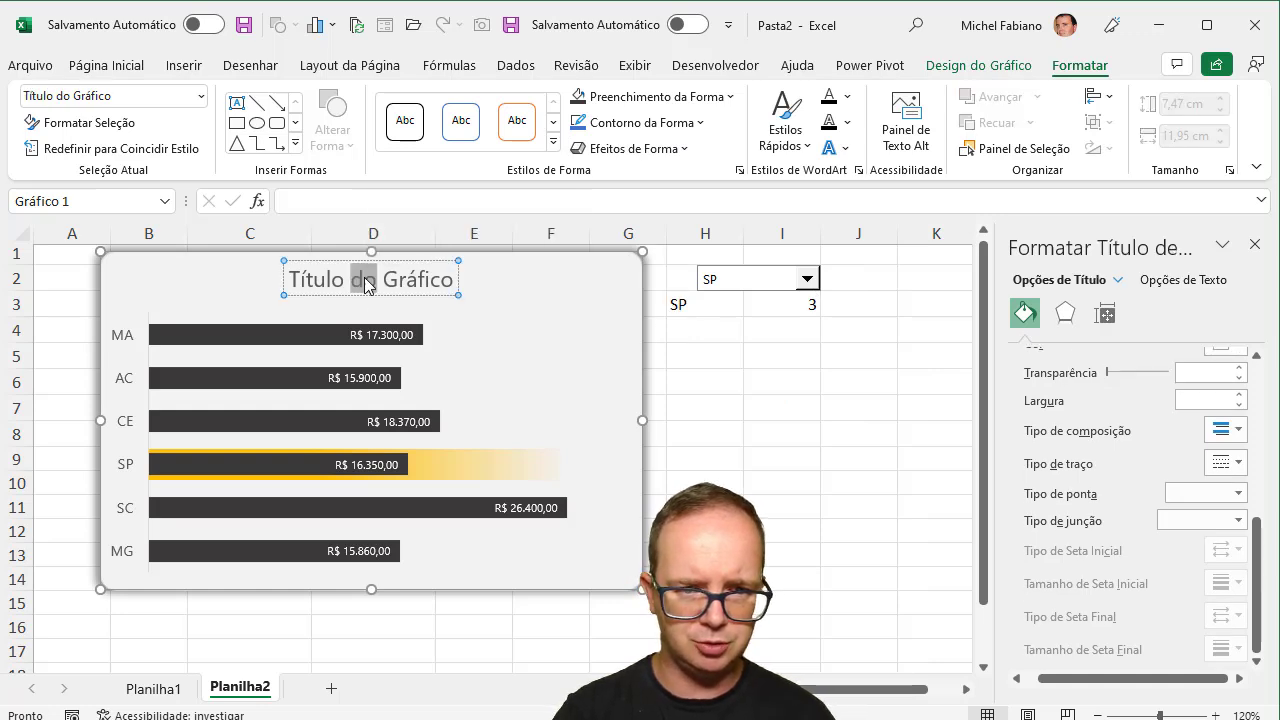
# Title the chart 'Análise de Faturamento' in bold at top left, then move the chart beside the Unidade table
pyautogui.tripleClick(367, 279)
pyautogui.write('Anál')
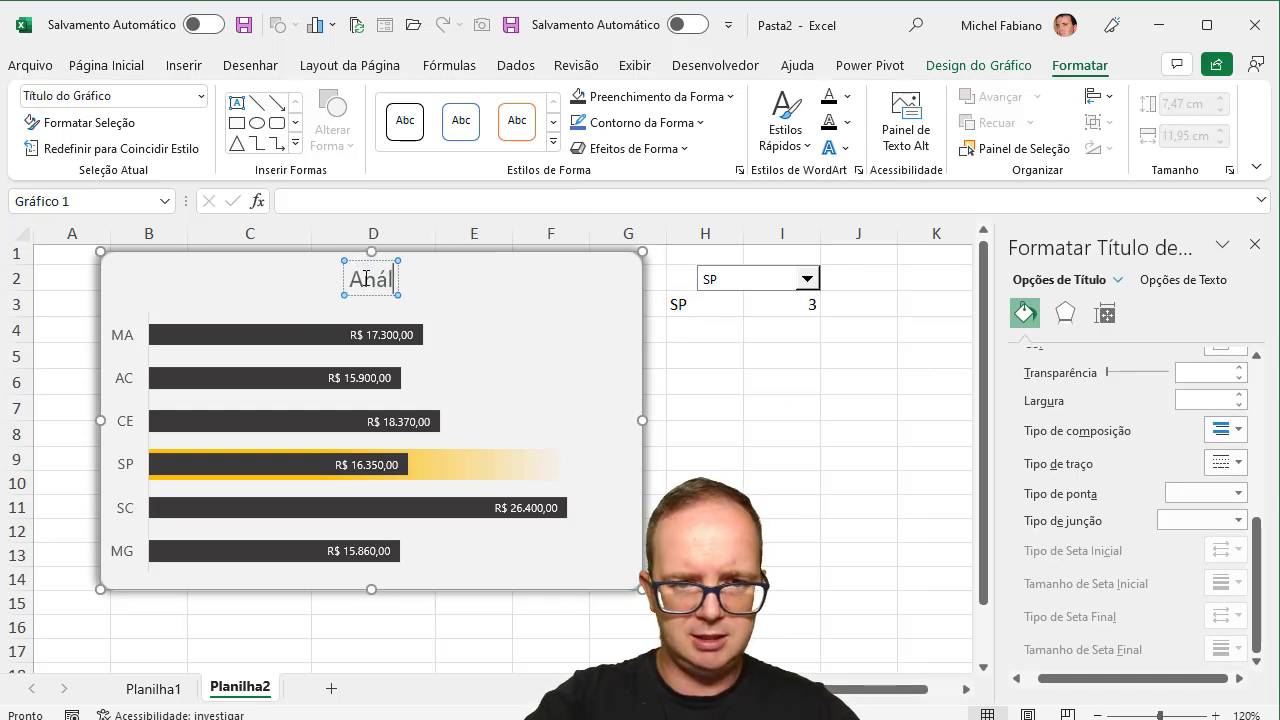
pyautogui.write('ise de Faturam')
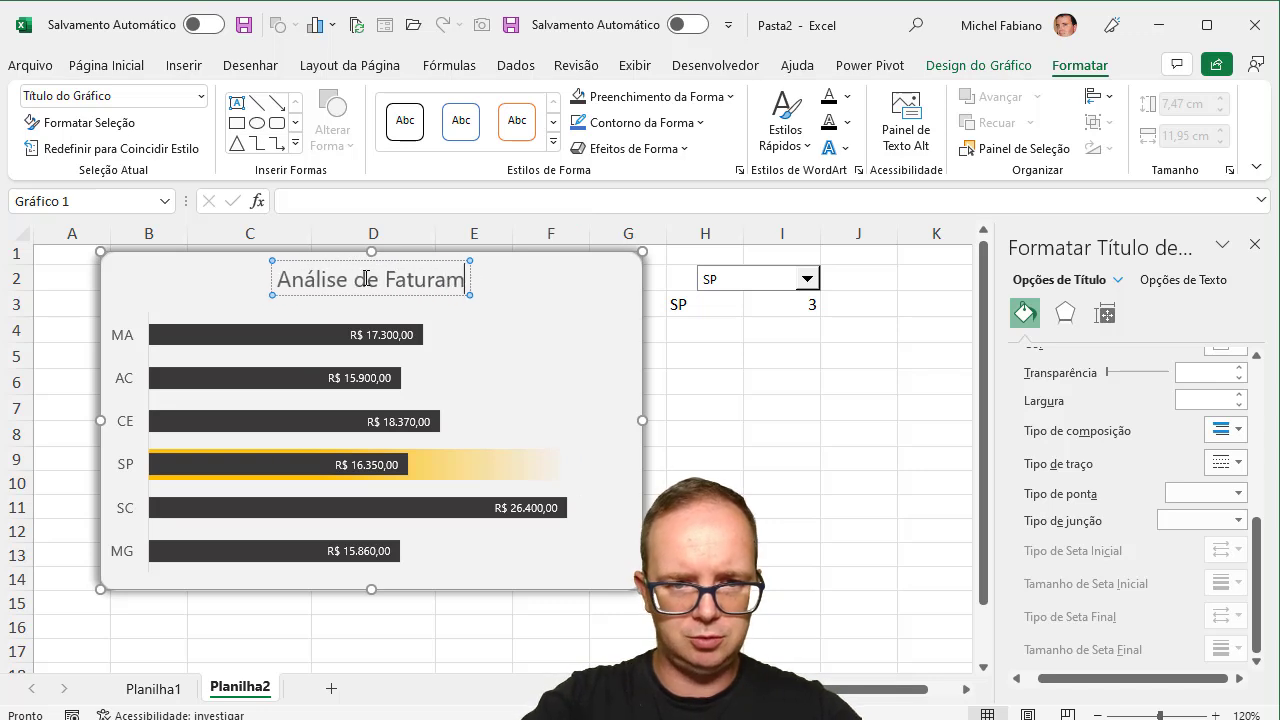
pyautogui.write('ento')
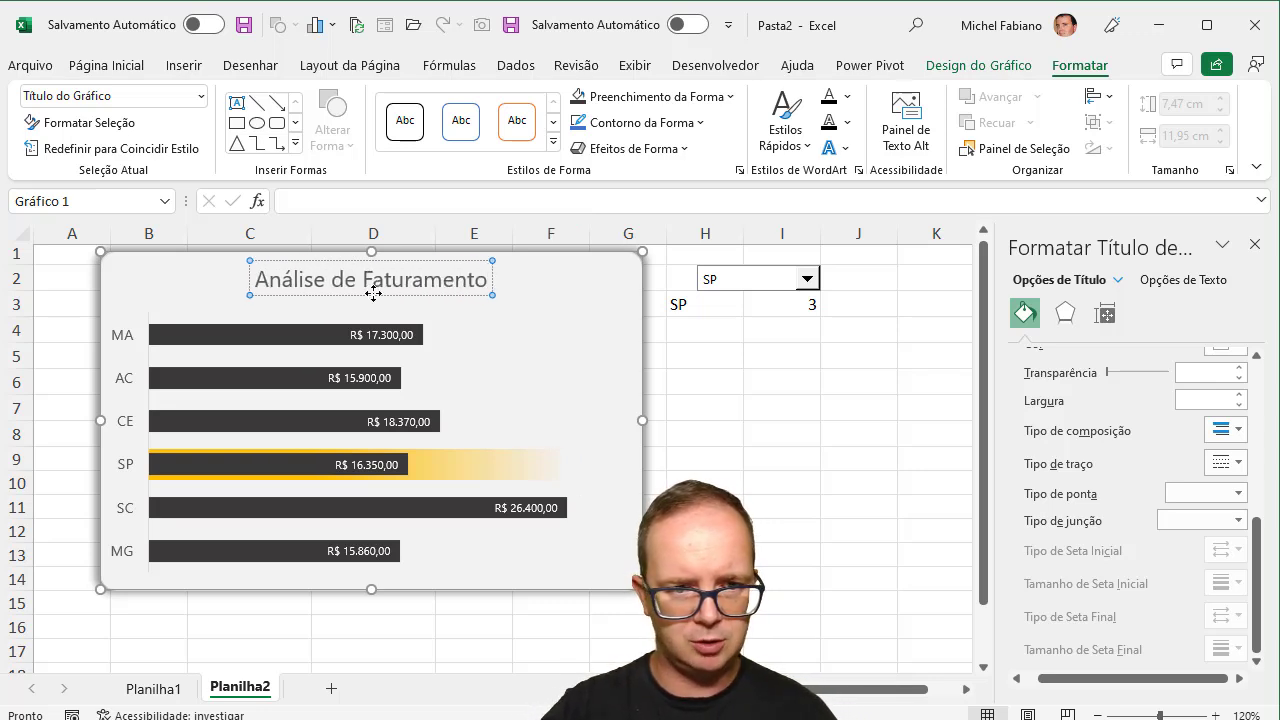
pyautogui.moveTo(372, 294); pyautogui.dragTo(242, 294)
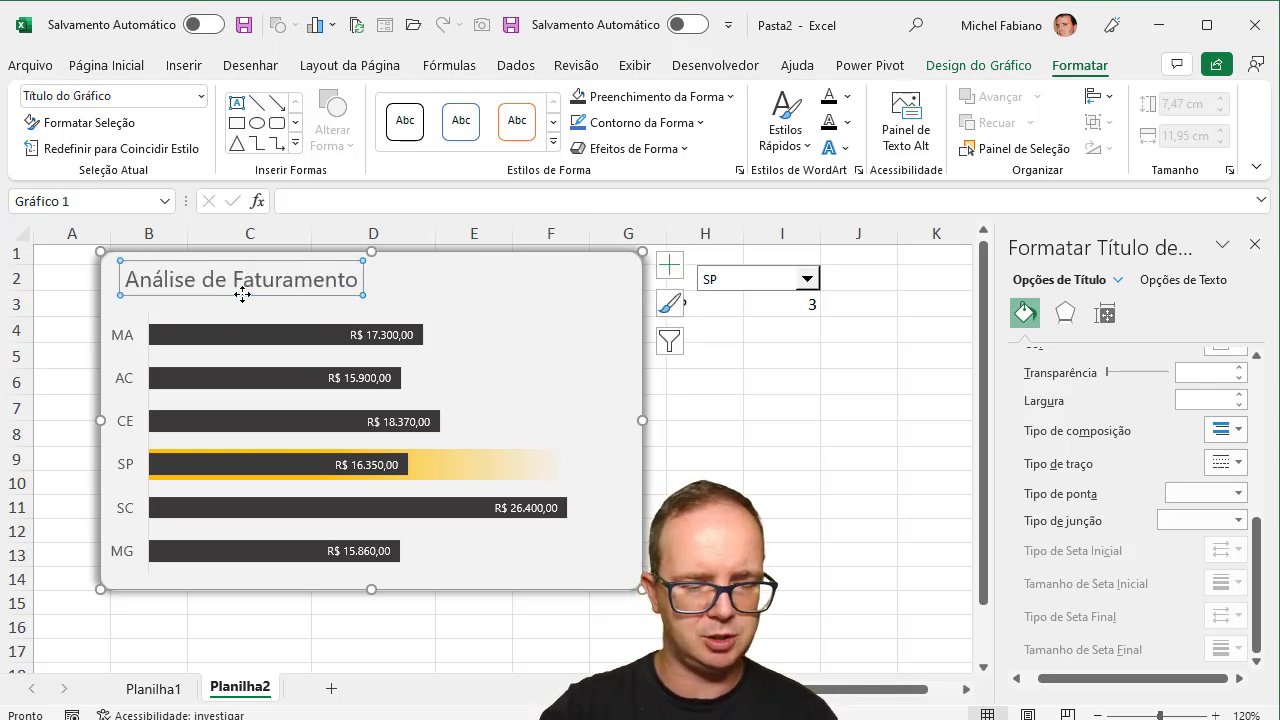
pyautogui.hotkey('ctrl', 'n')
pyautogui.click(613, 255)
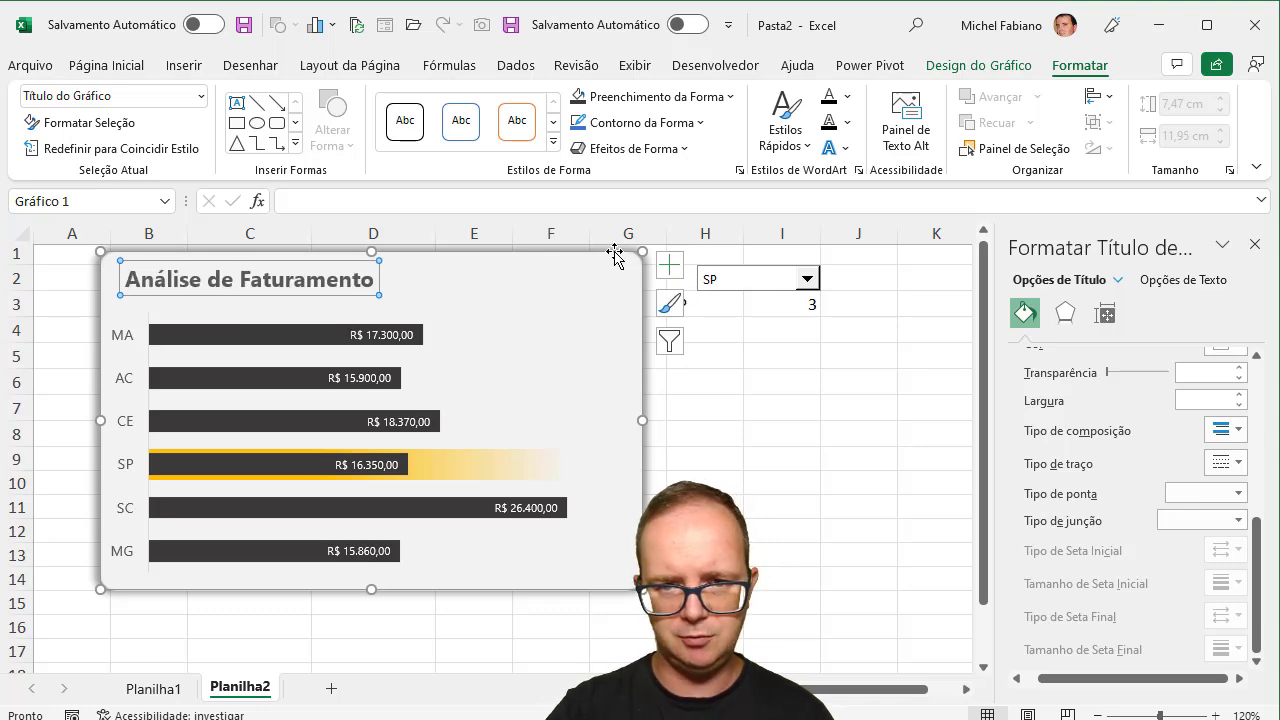
pyautogui.moveTo(613, 255); pyautogui.dragTo(915, 266)
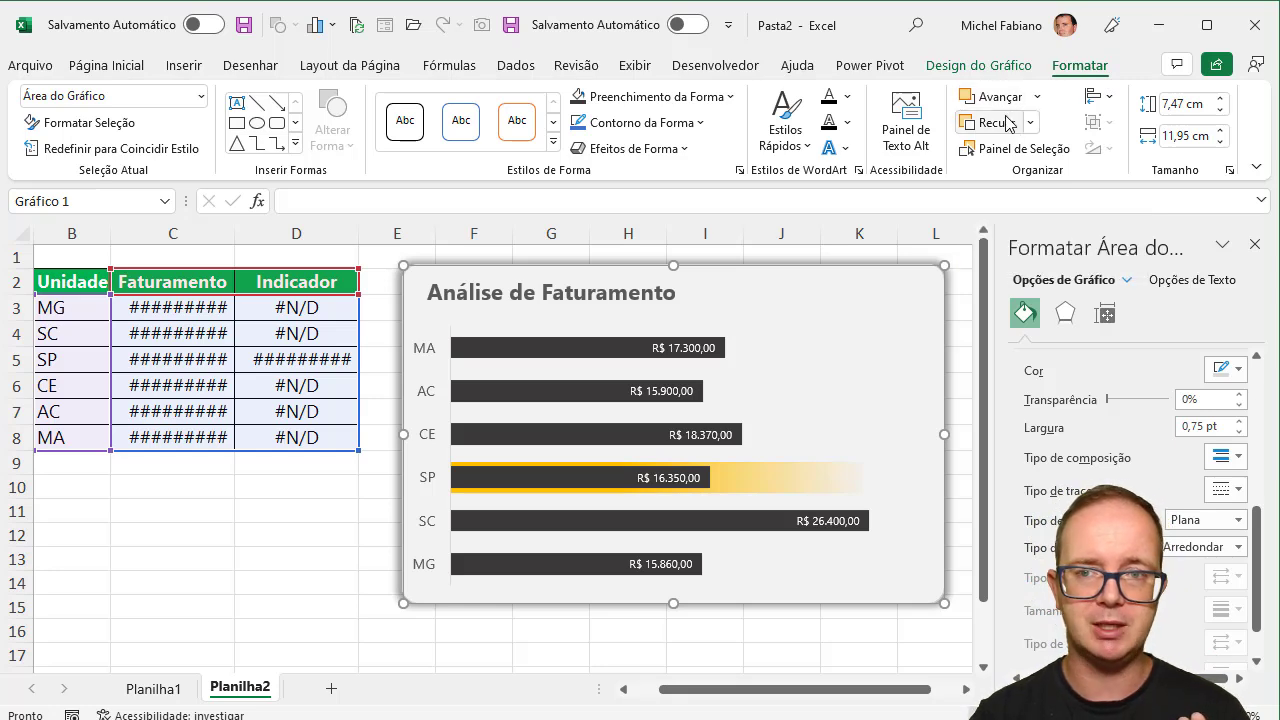
# Send the chart backward, then place the SP drop-down narrower in the chart's top-right corner
pyautogui.click(1008, 122)
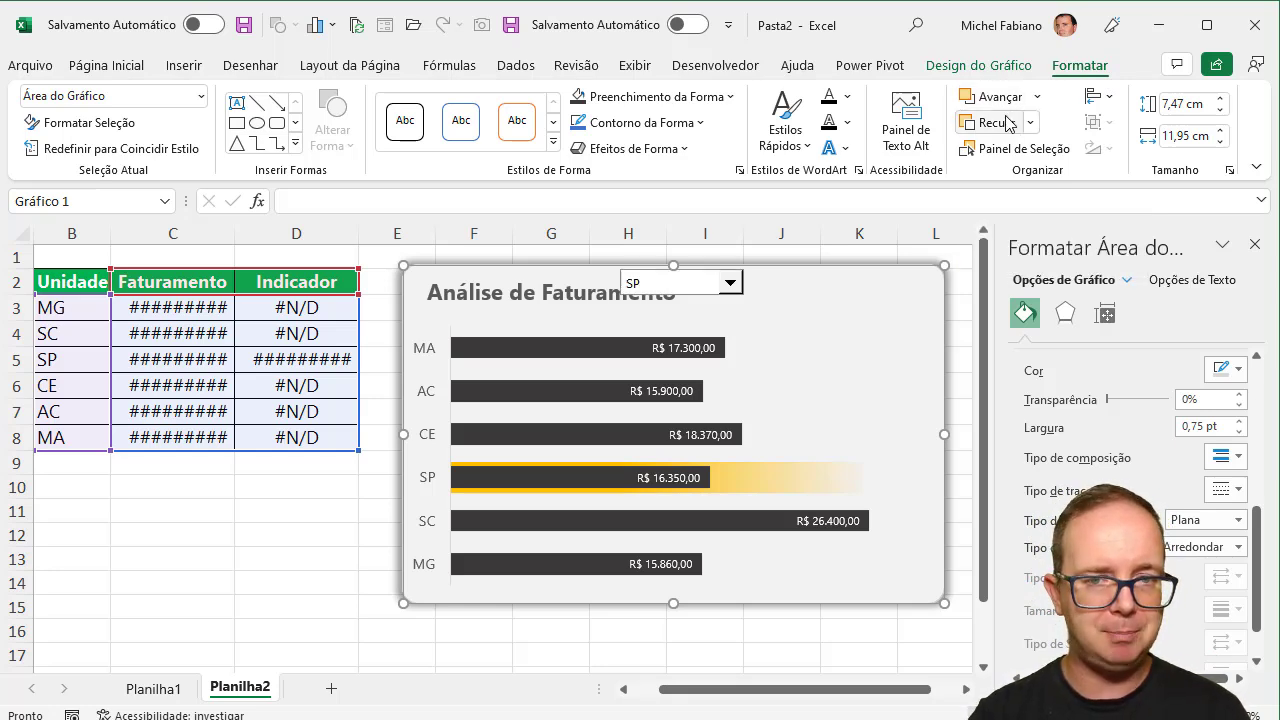
pyautogui.rightClick(722, 290)
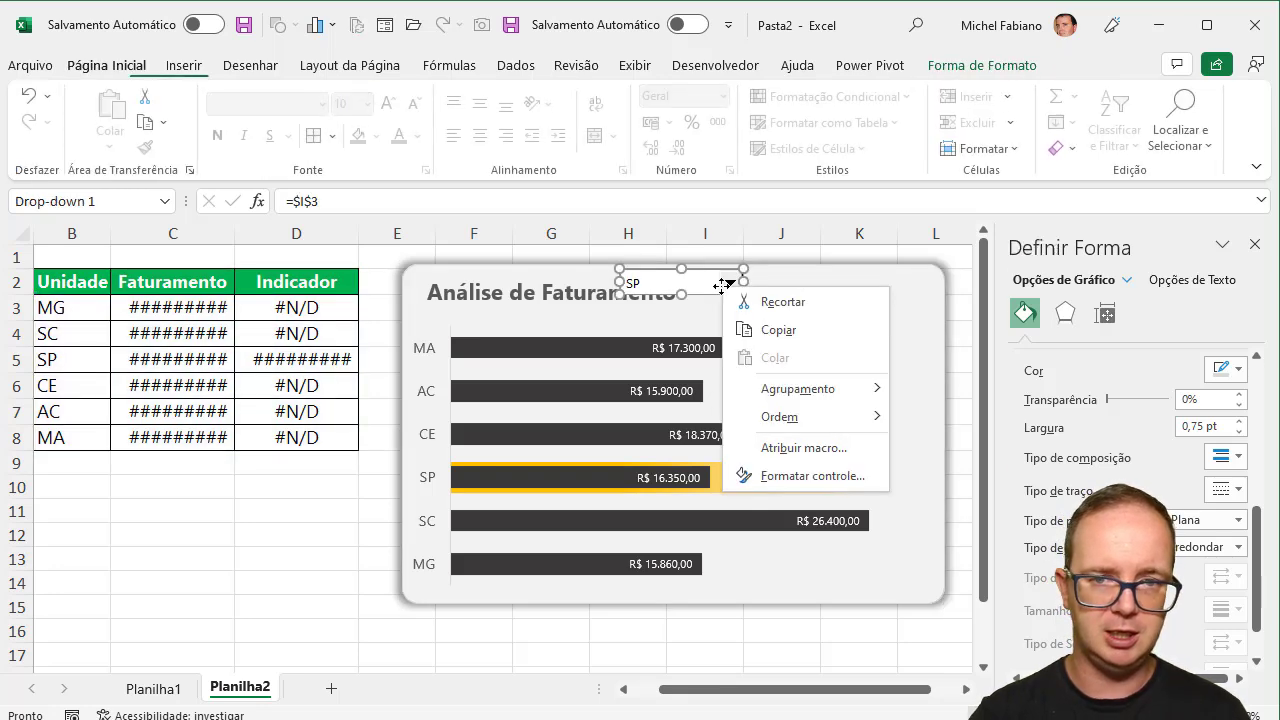
pyautogui.press('Escape')
pyautogui.moveTo(726, 288); pyautogui.dragTo(895, 293)
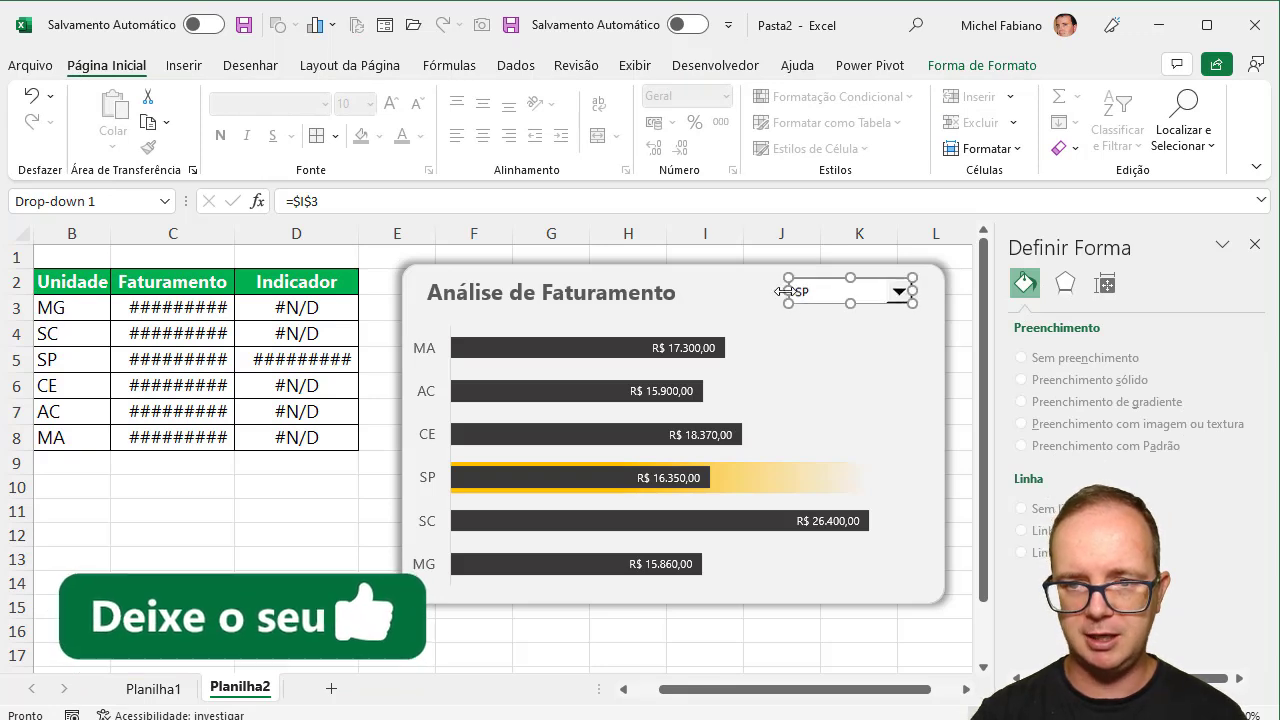
pyautogui.moveTo(788, 291); pyautogui.dragTo(893, 288)
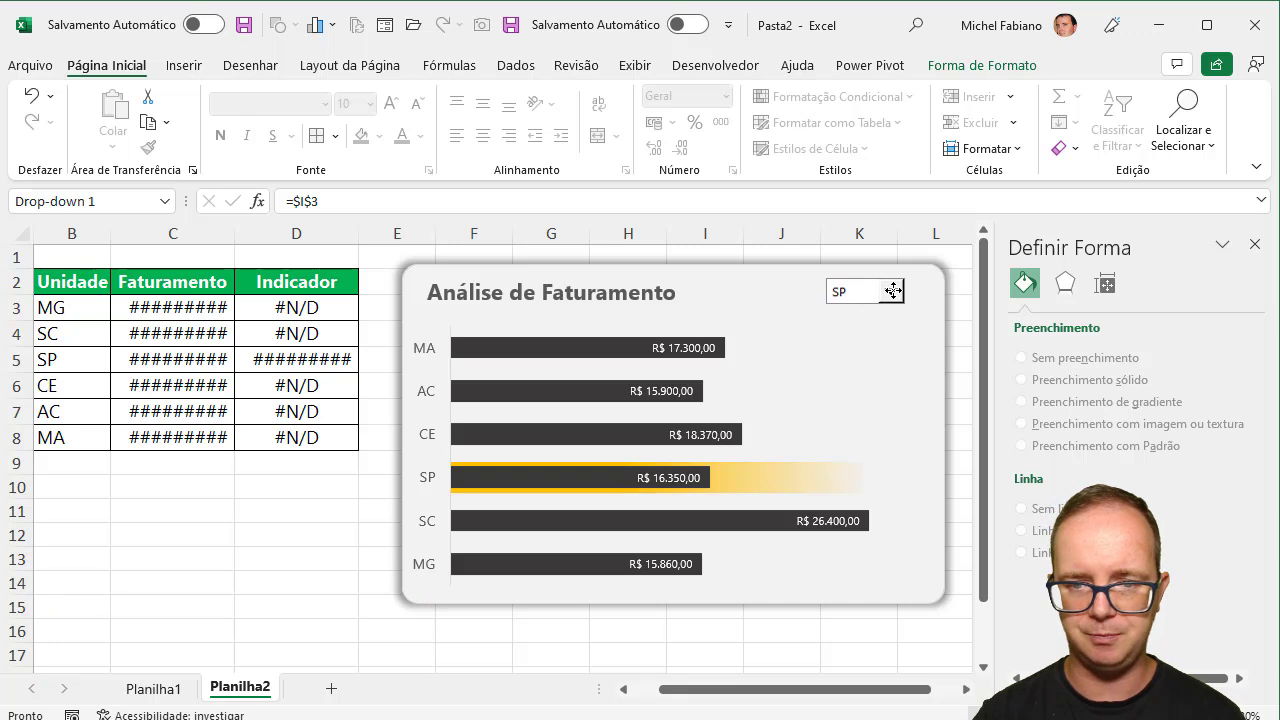
pyautogui.keyDown('ctrl'); pyautogui.click(893, 289); pyautogui.keyUp('ctrl')
pyautogui.click(250, 514)
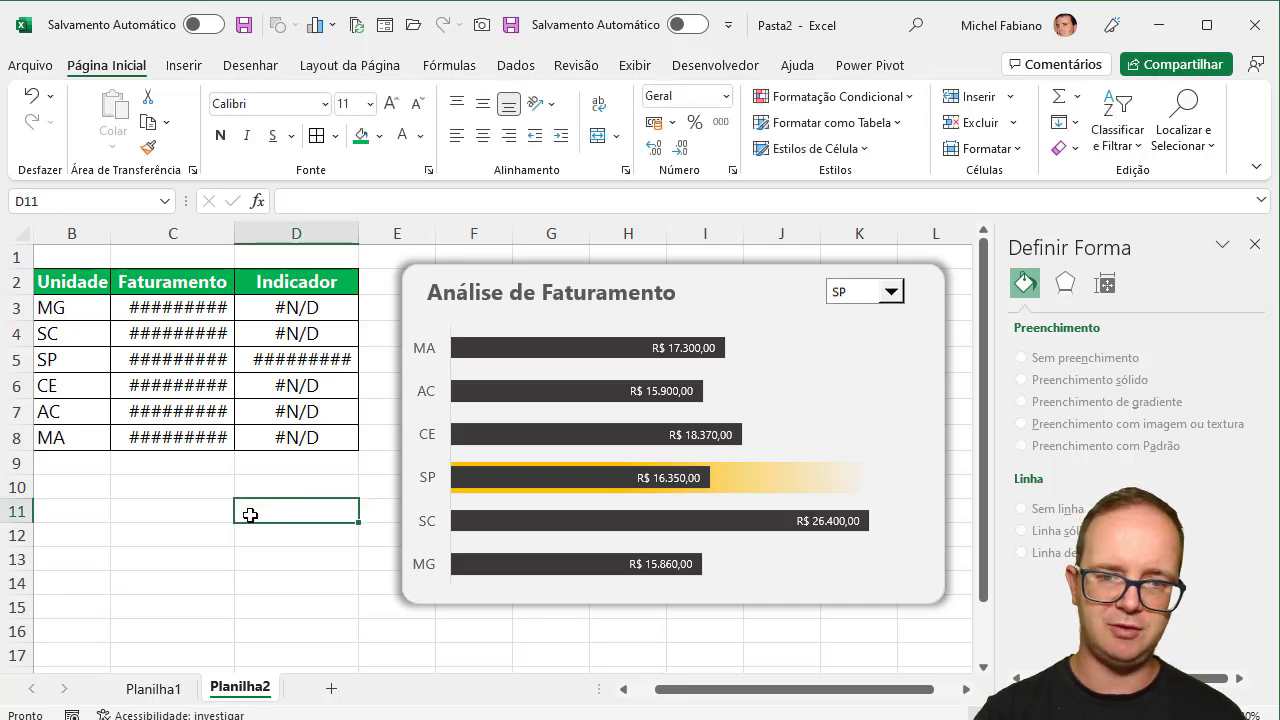
pyautogui.click(885, 294)
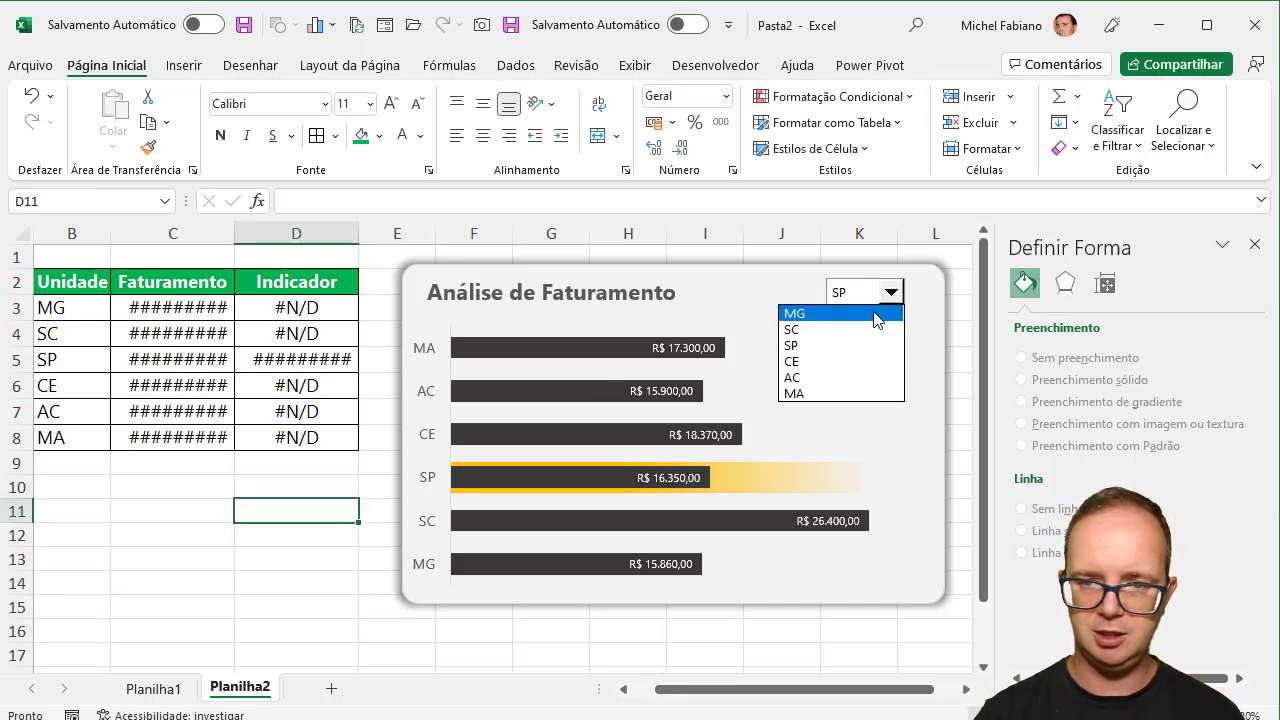
pyautogui.click(886, 310)
pyautogui.click(891, 292)
pyautogui.click(855, 362)
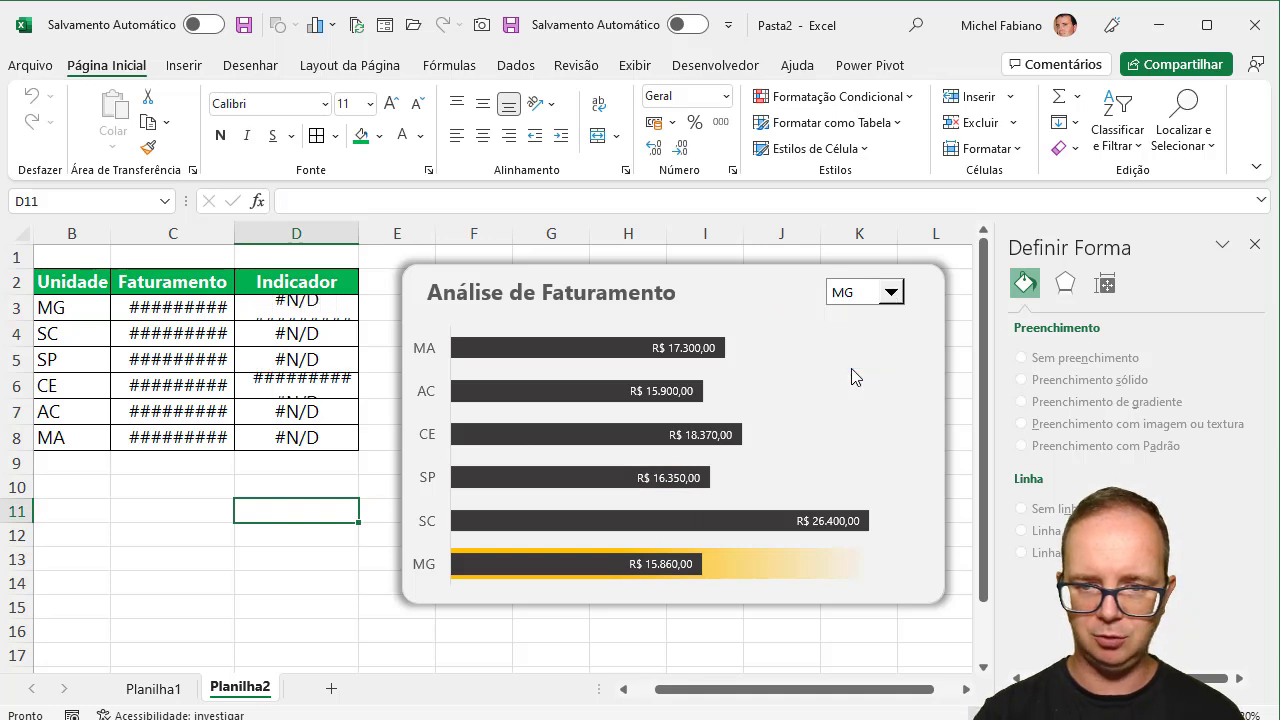
pyautogui.click(892, 302)
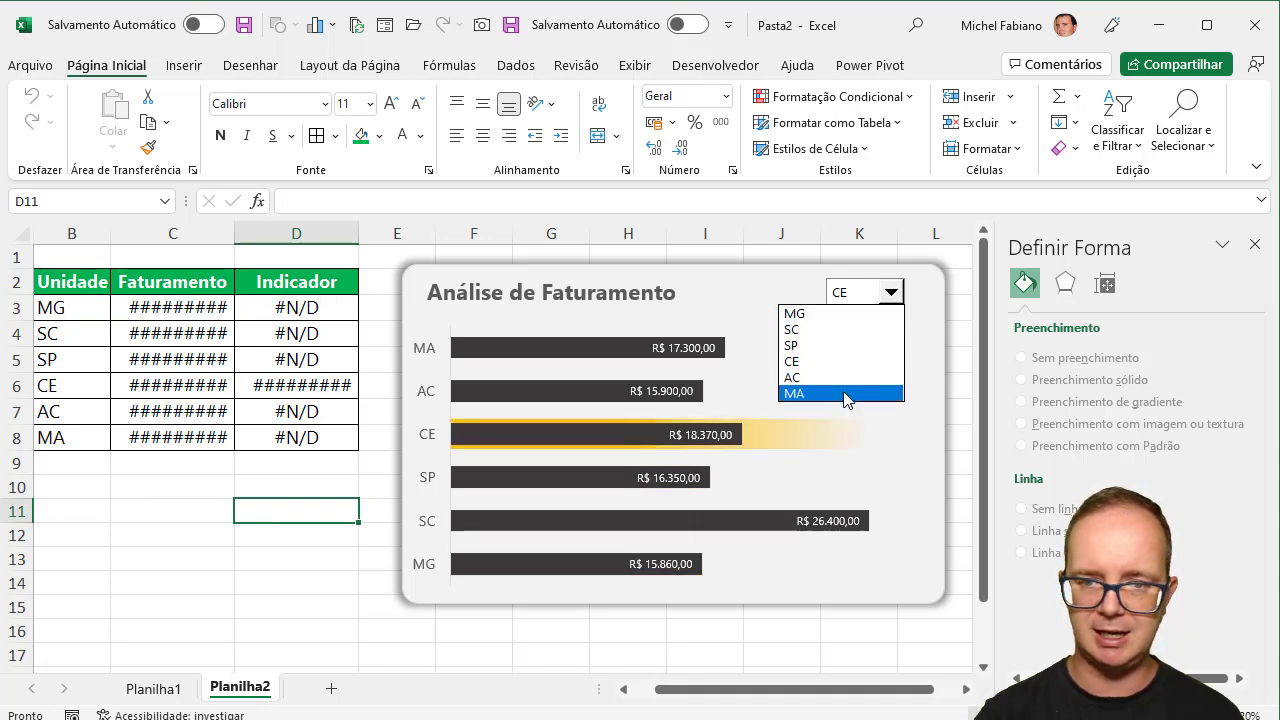
pyautogui.click(847, 393)
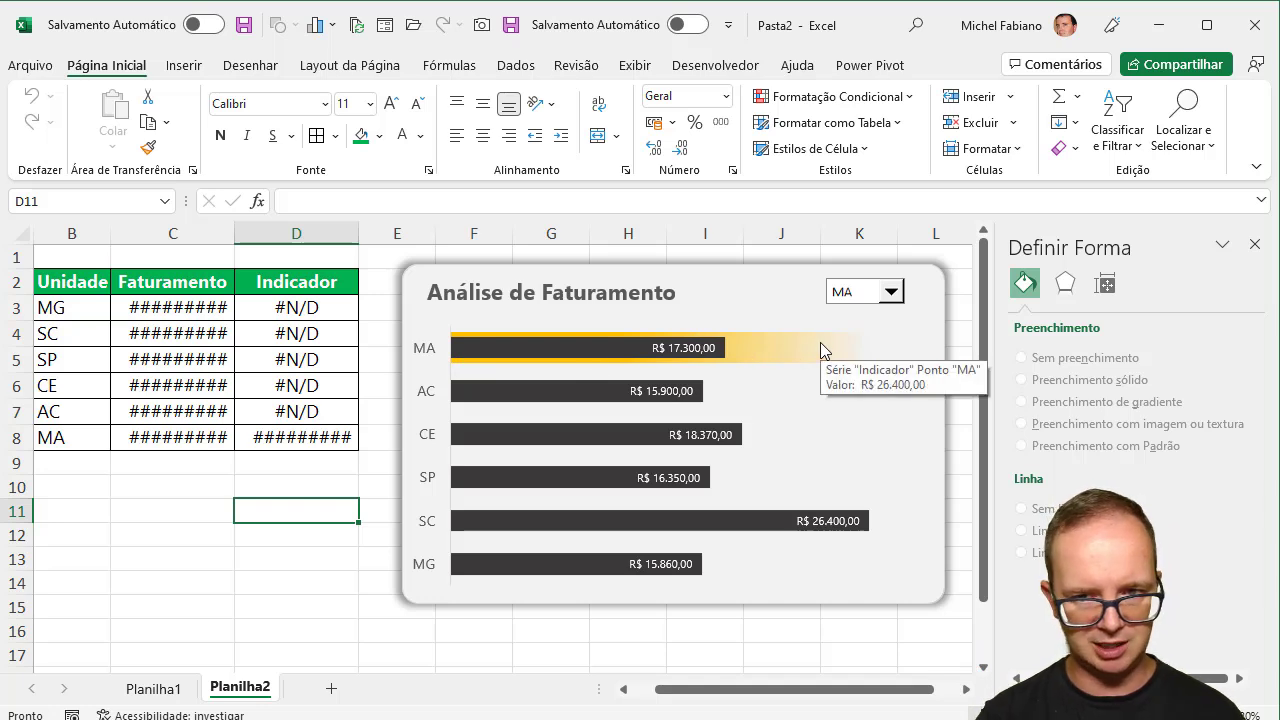
pyautogui.click(891, 295)
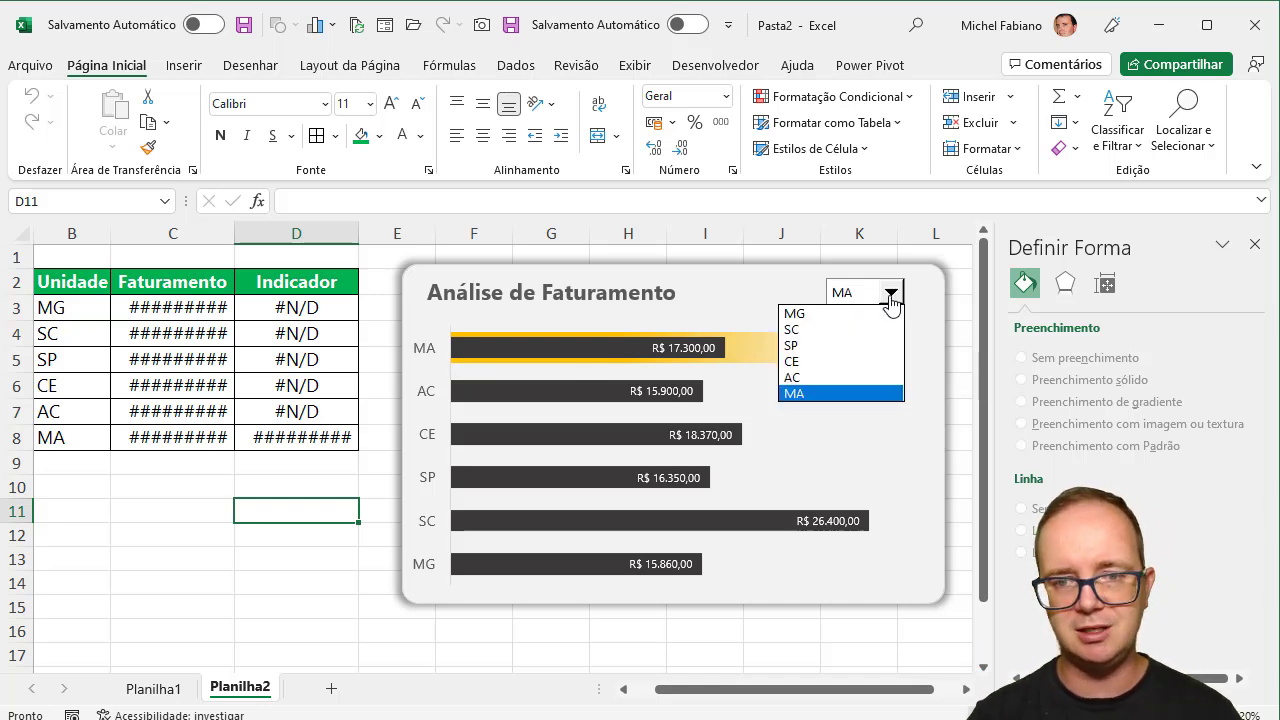
pyautogui.click(826, 346)
pyautogui.moveTo(263, 281); pyautogui.dragTo(98, 286)
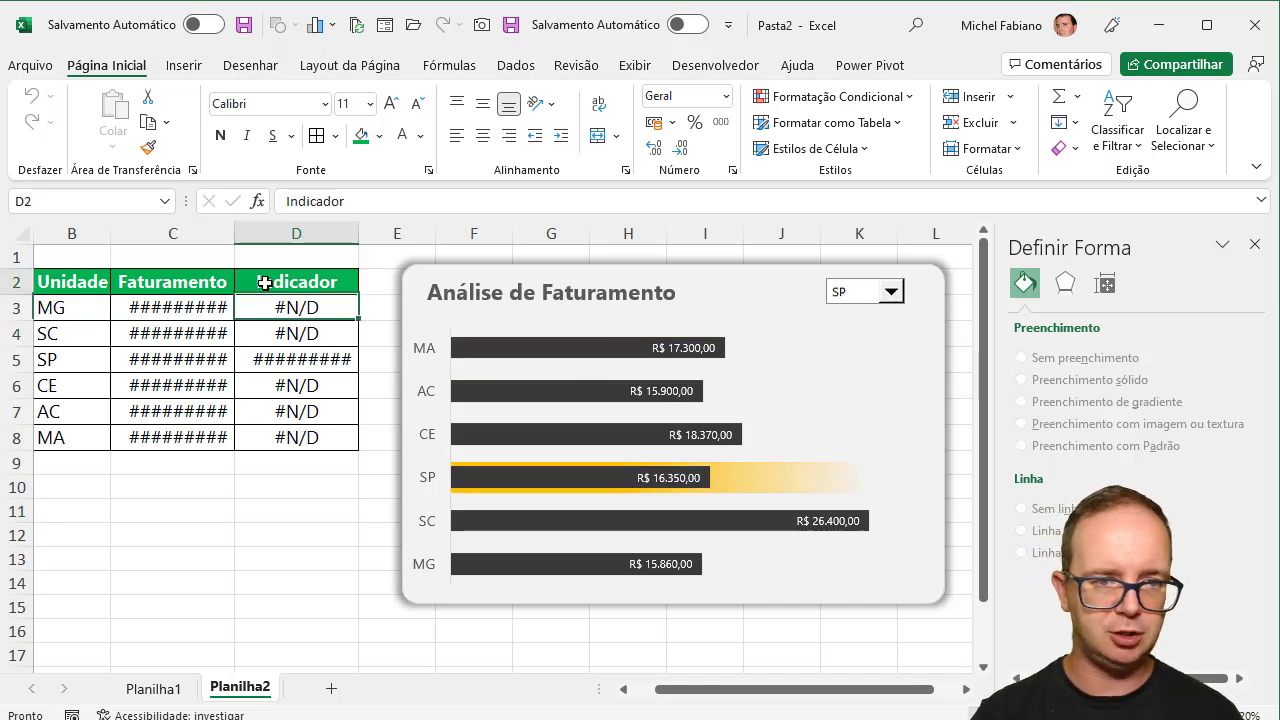
# Fill the B2:D2 header with a dark colour and autofit column C to show the R$ values
pyautogui.click(379, 136)
pyautogui.click(383, 252)
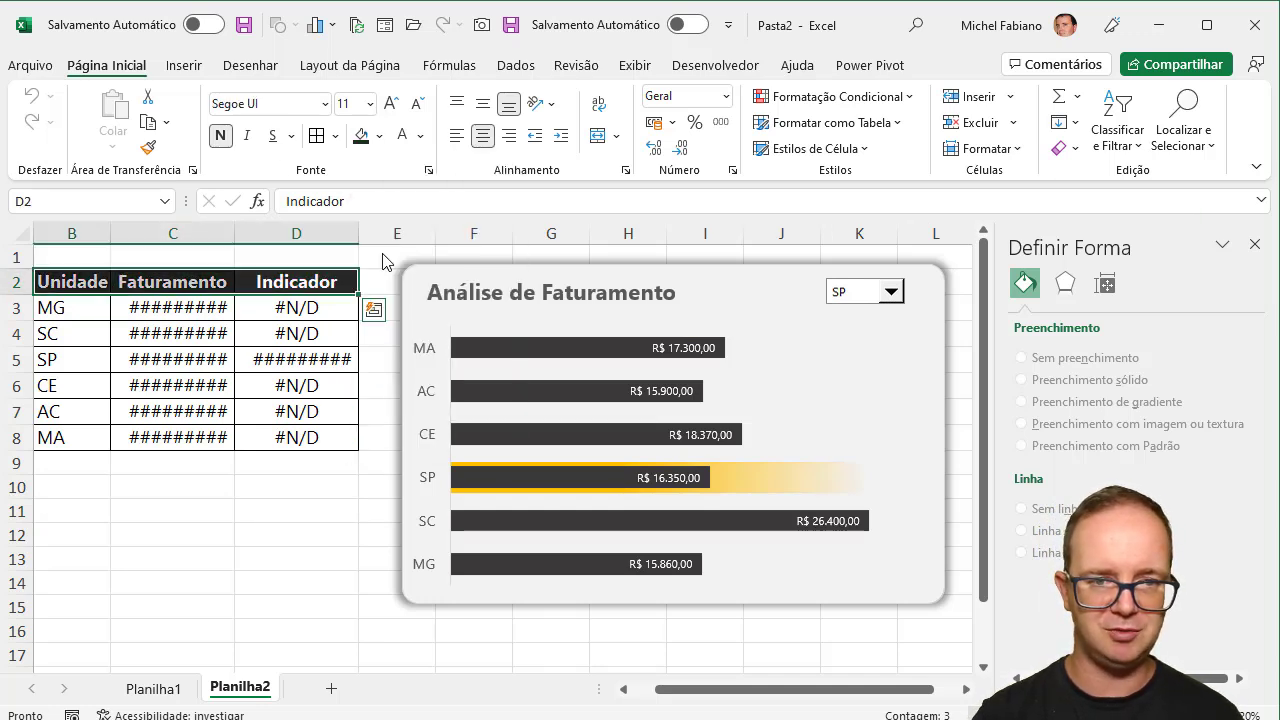
pyautogui.click(296, 528)
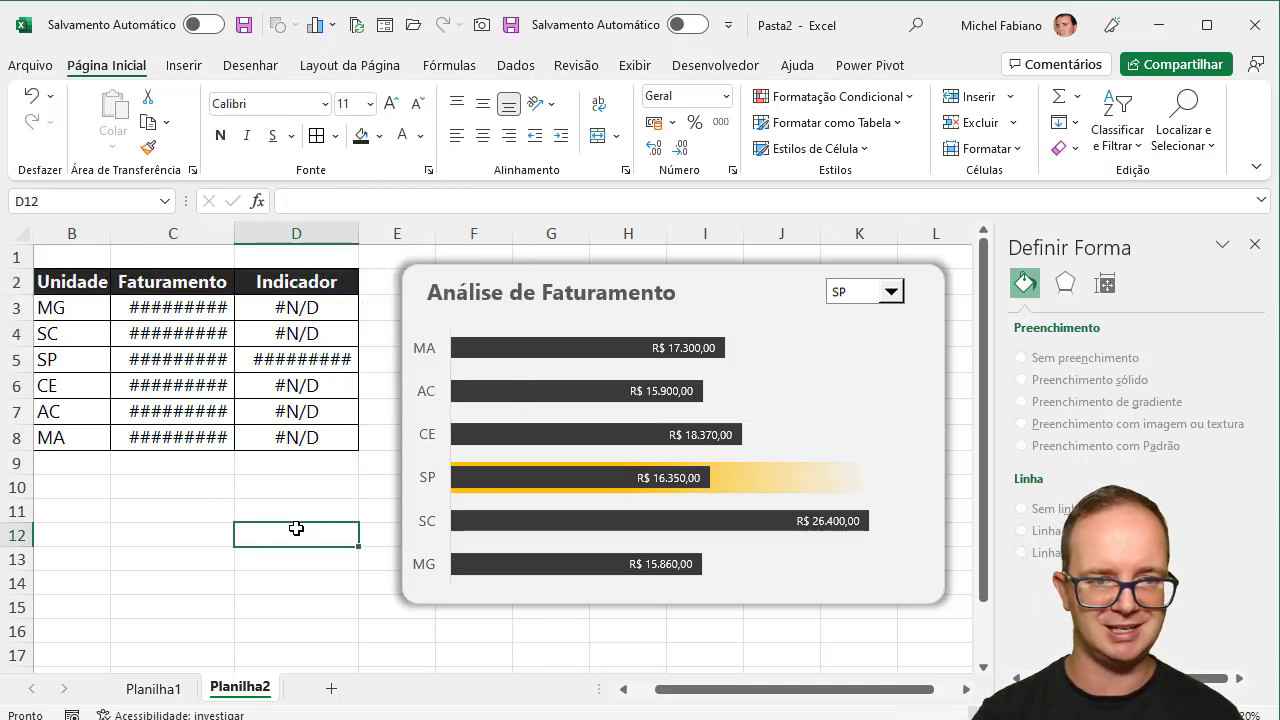
pyautogui.doubleClick(235, 234)
# Hide the Planilha2 gridlines from the View settings
pyautogui.click(1254, 244)
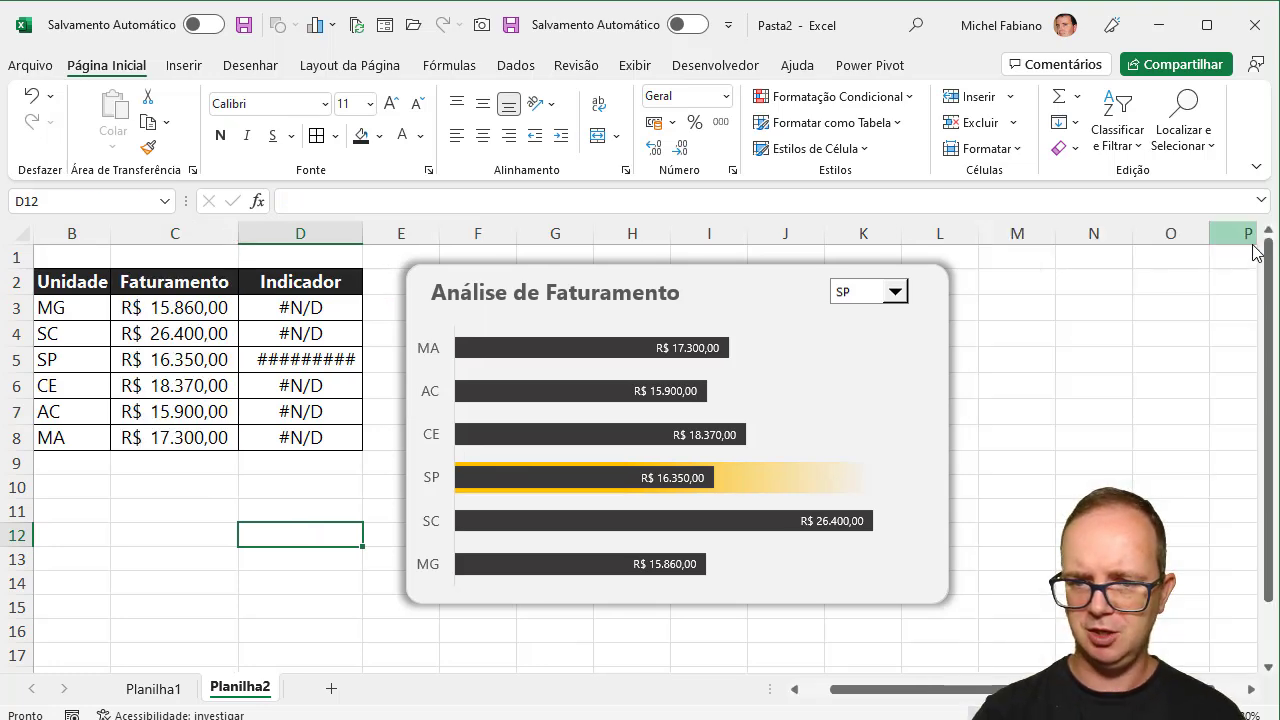
pyautogui.scroll(-1, 640, 446)
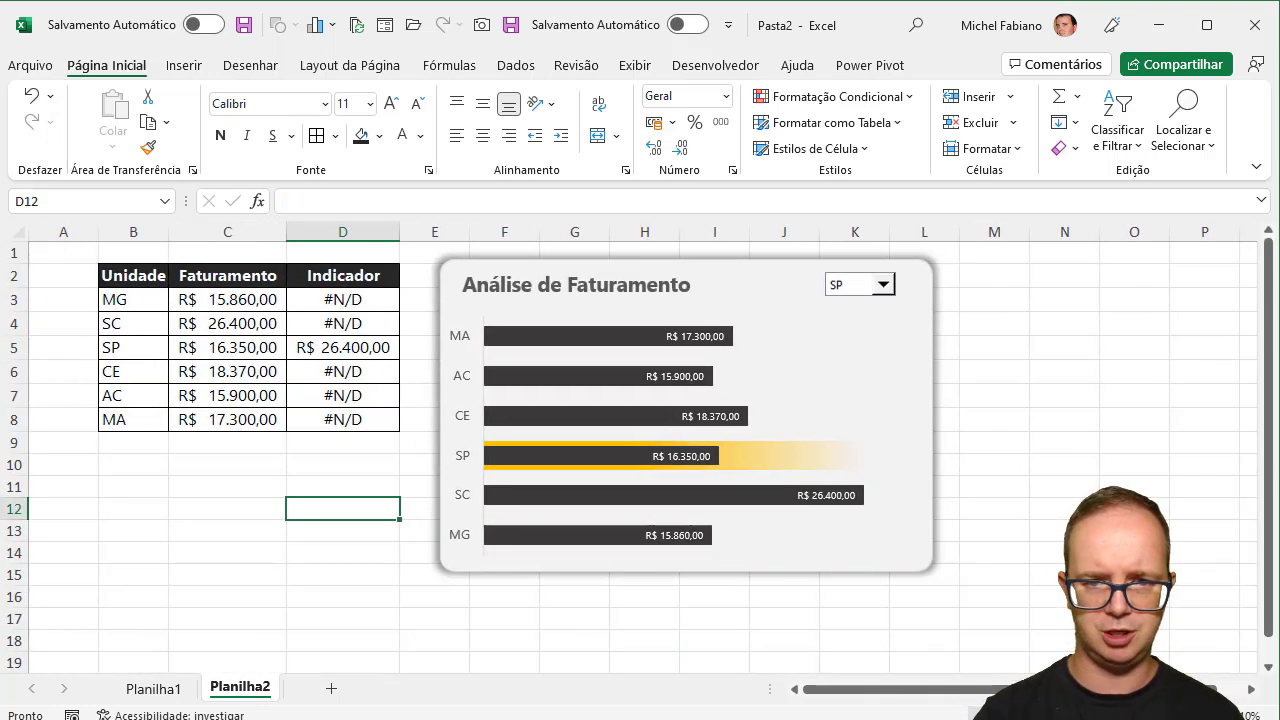
pyautogui.click(635, 65)
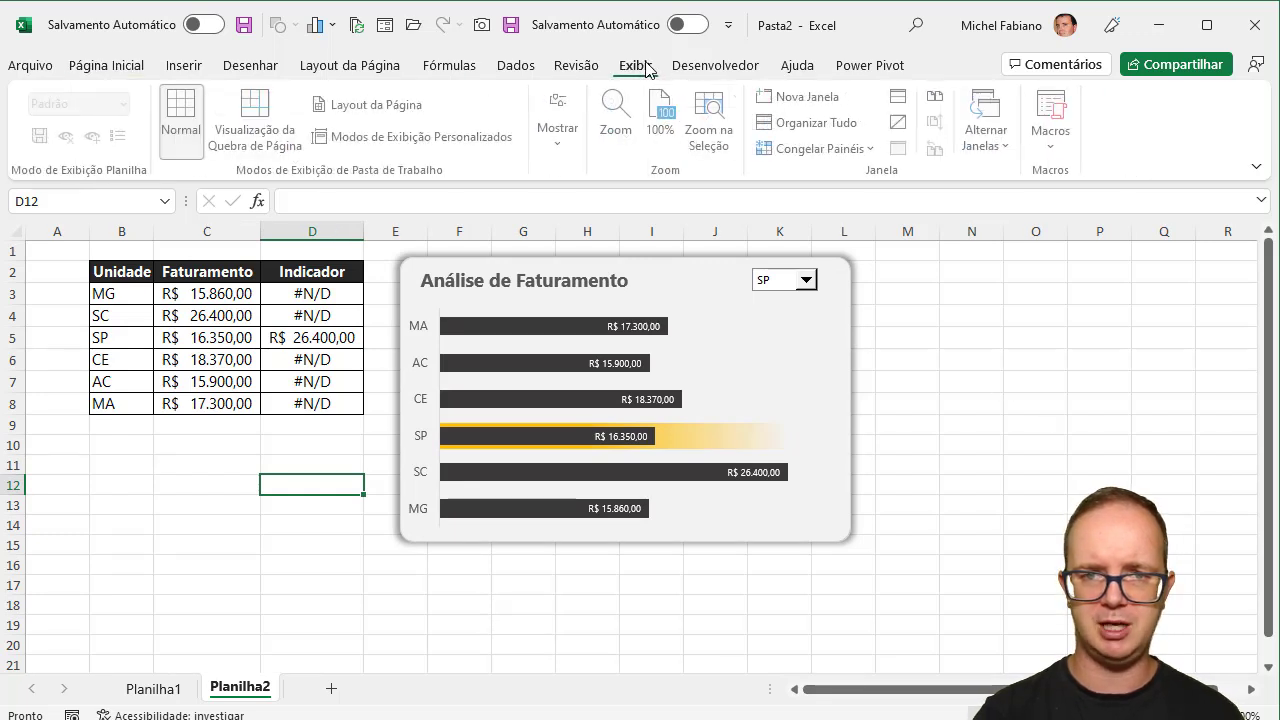
pyautogui.click(557, 146)
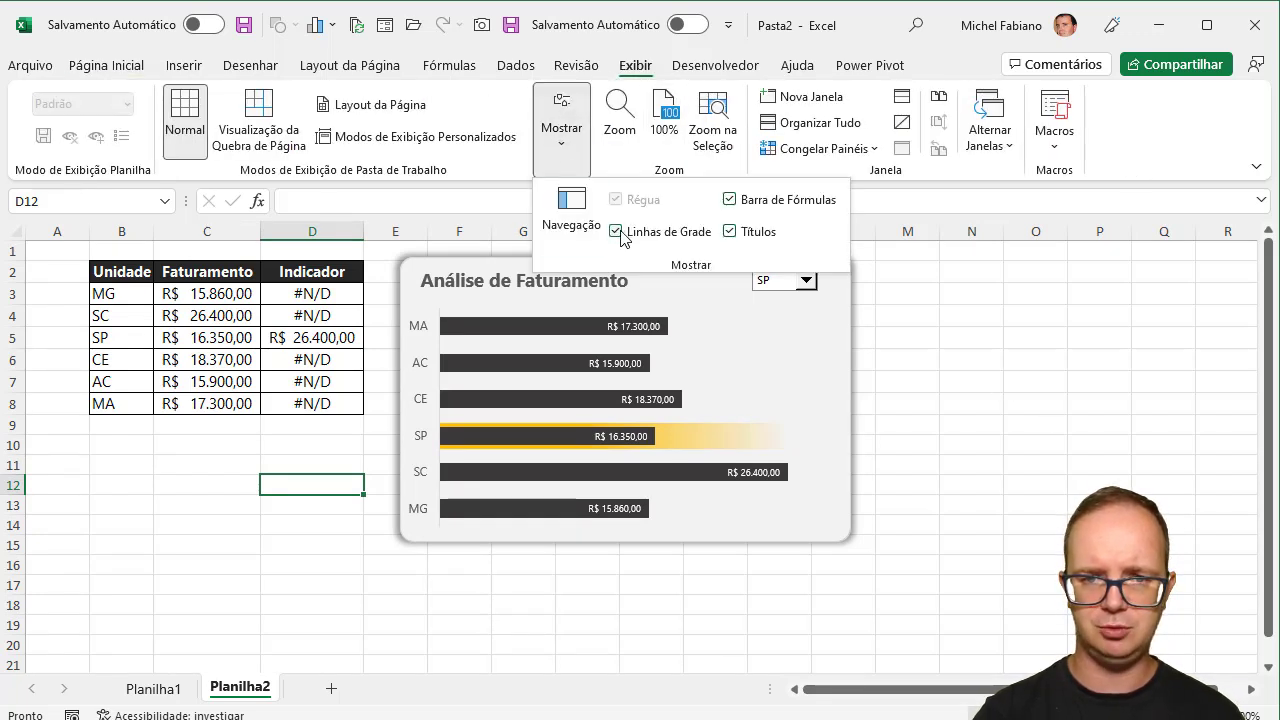
pyautogui.click(618, 231)
pyautogui.click(943, 353)
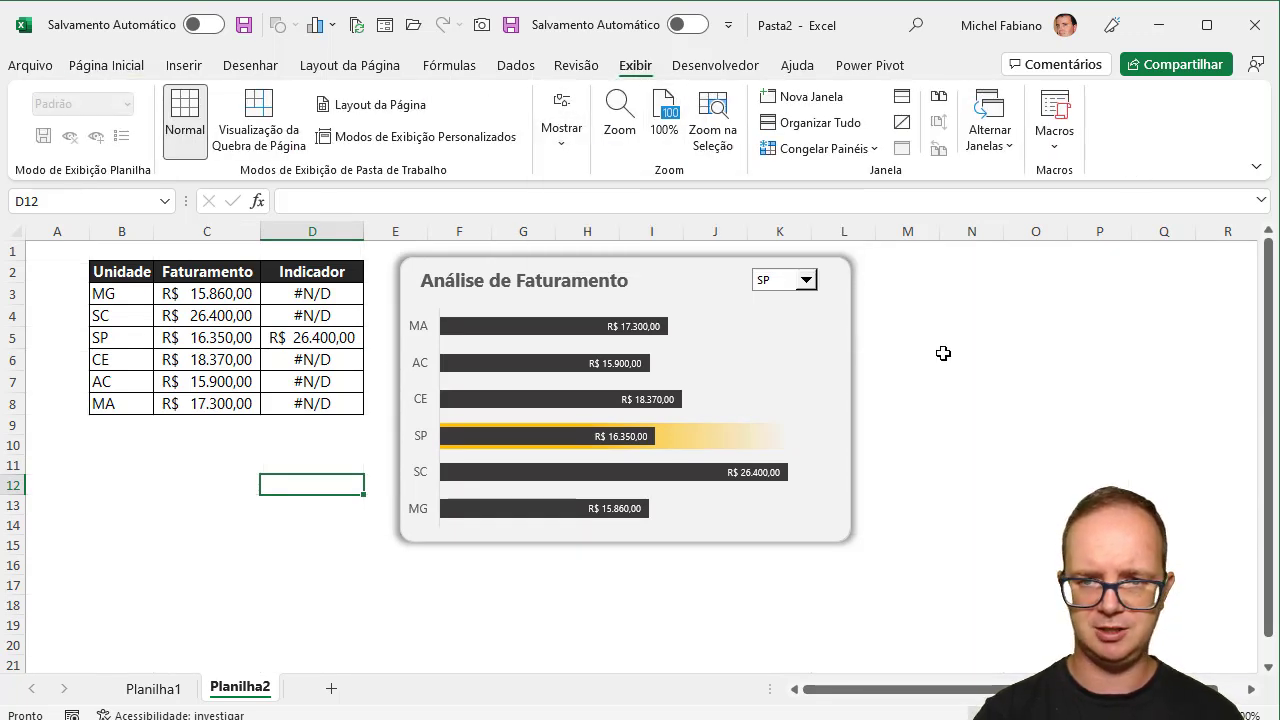
# Test the unit drop-down with MG, then set it back to SP
pyautogui.click(810, 284)
pyautogui.click(785, 300)
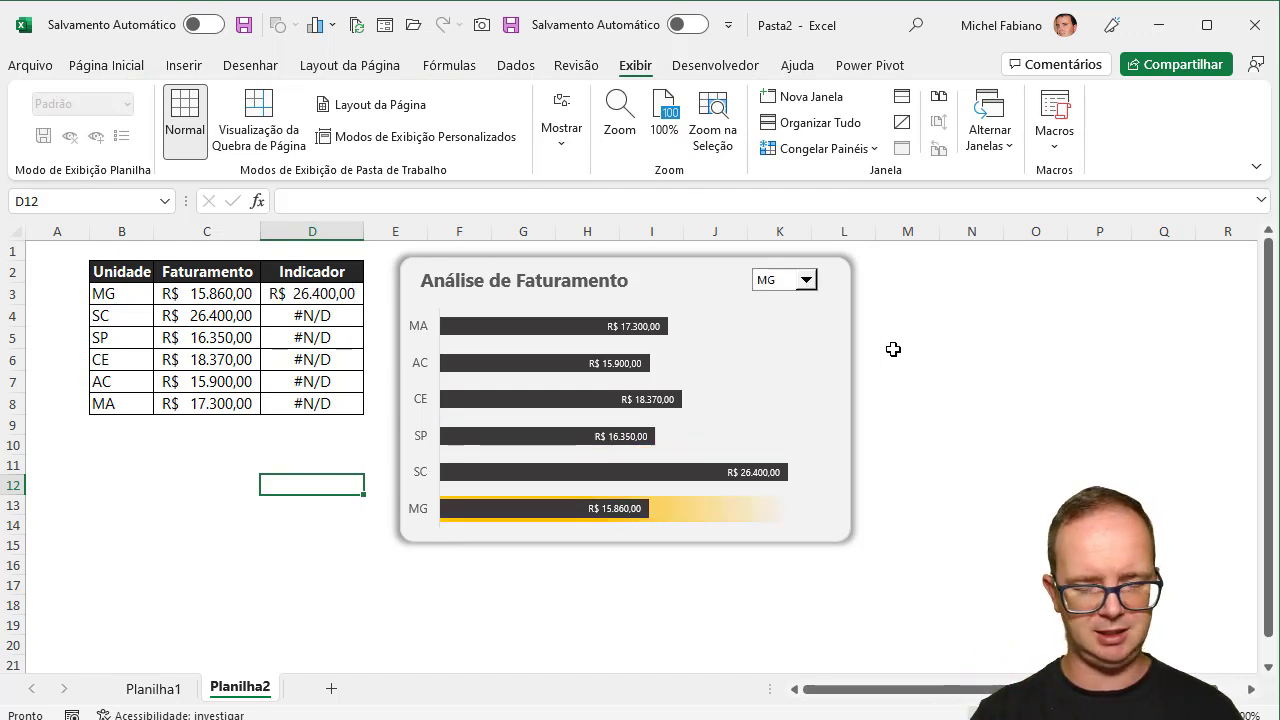
pyautogui.click(799, 282)
pyautogui.click(782, 326)
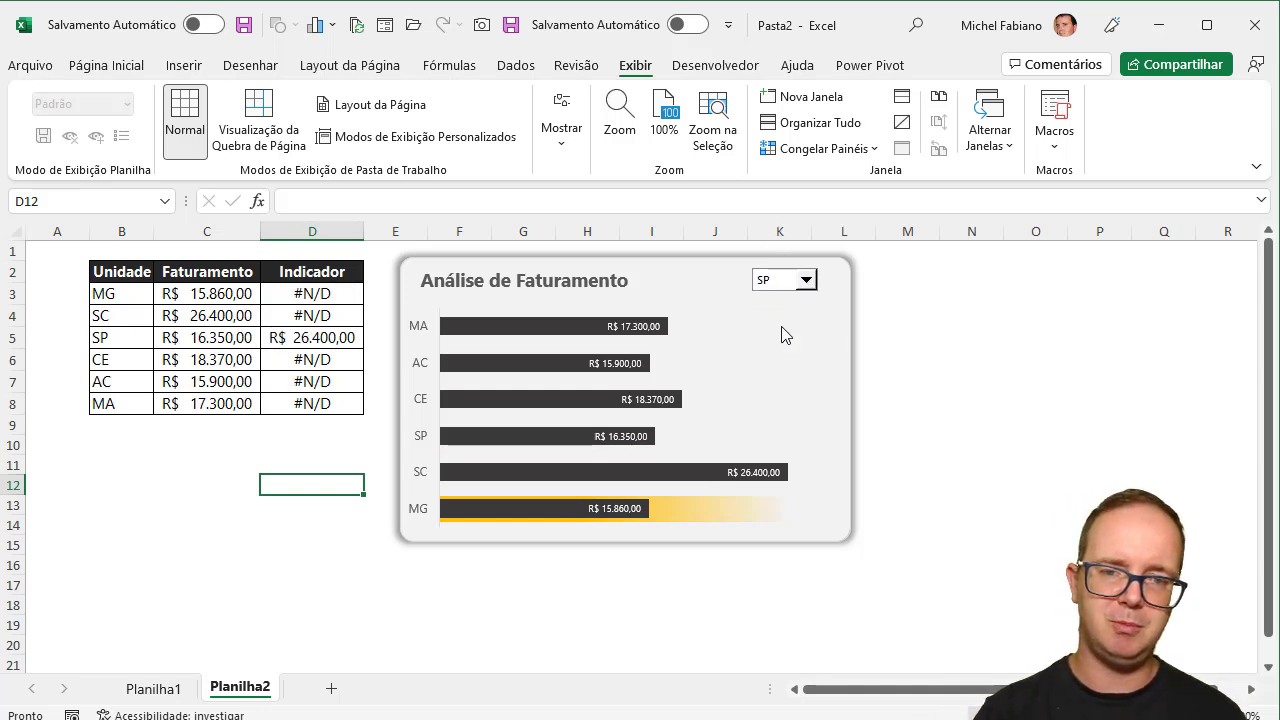
pyautogui.click(805, 280)
pyautogui.click(785, 355)
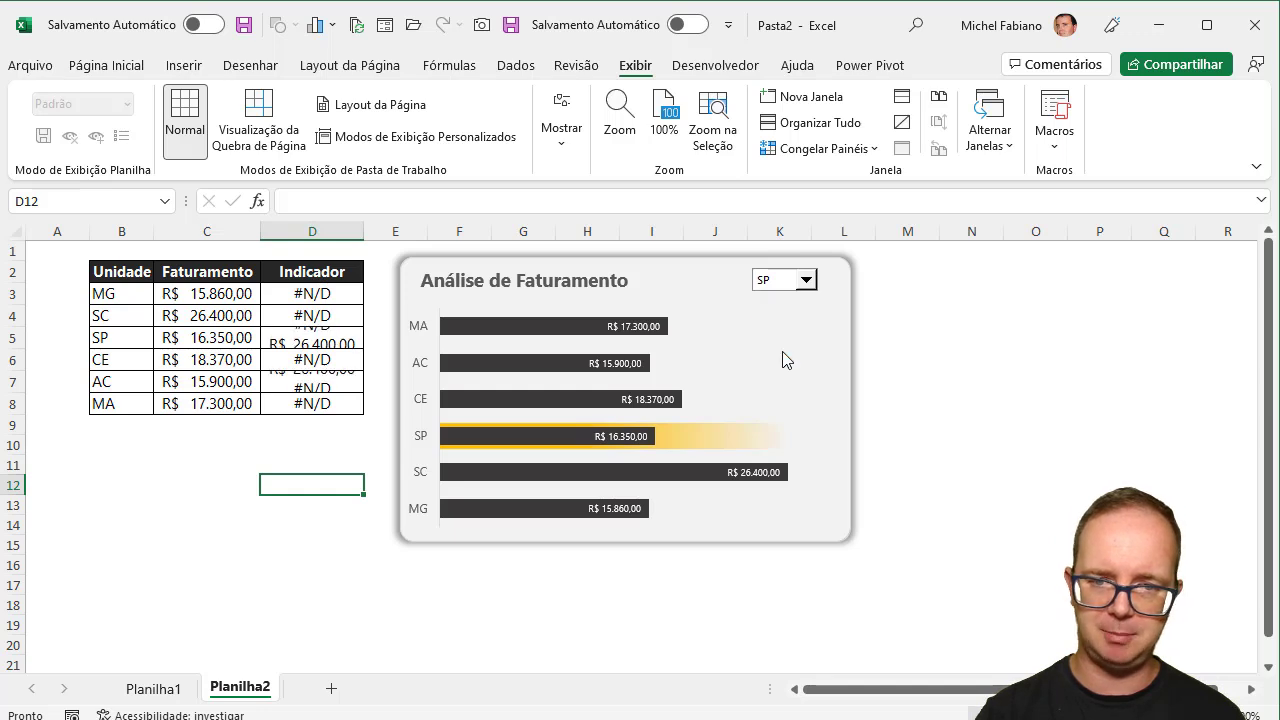